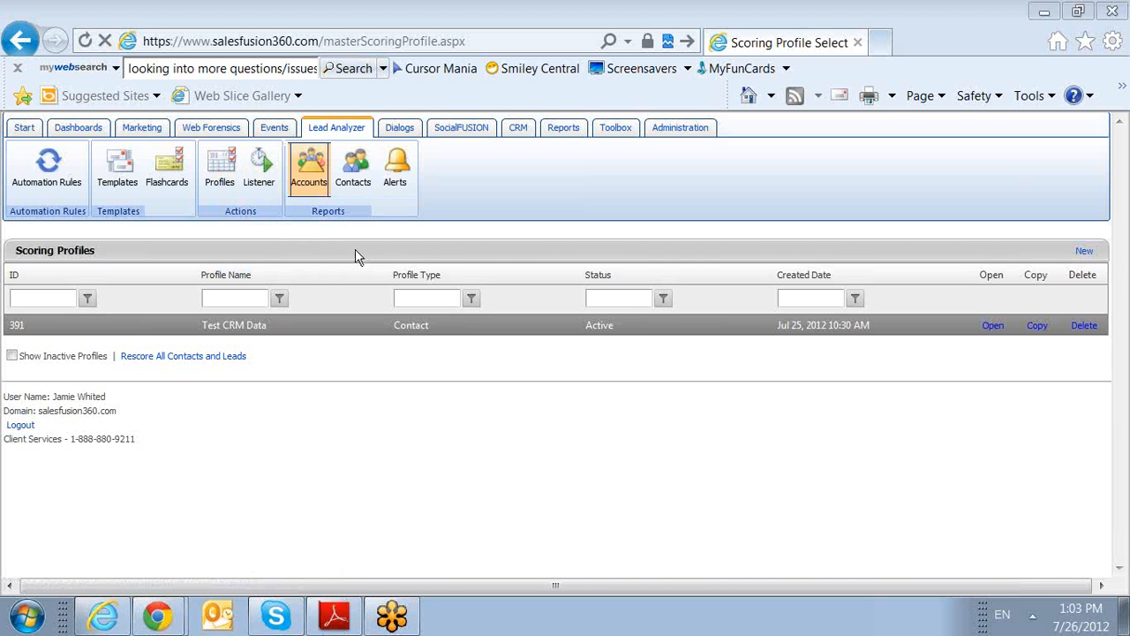
# - Start a new scoring profile named "072612 Contact Training" with profile type Contact and status Inactive
pyautogui.click(1089, 250)
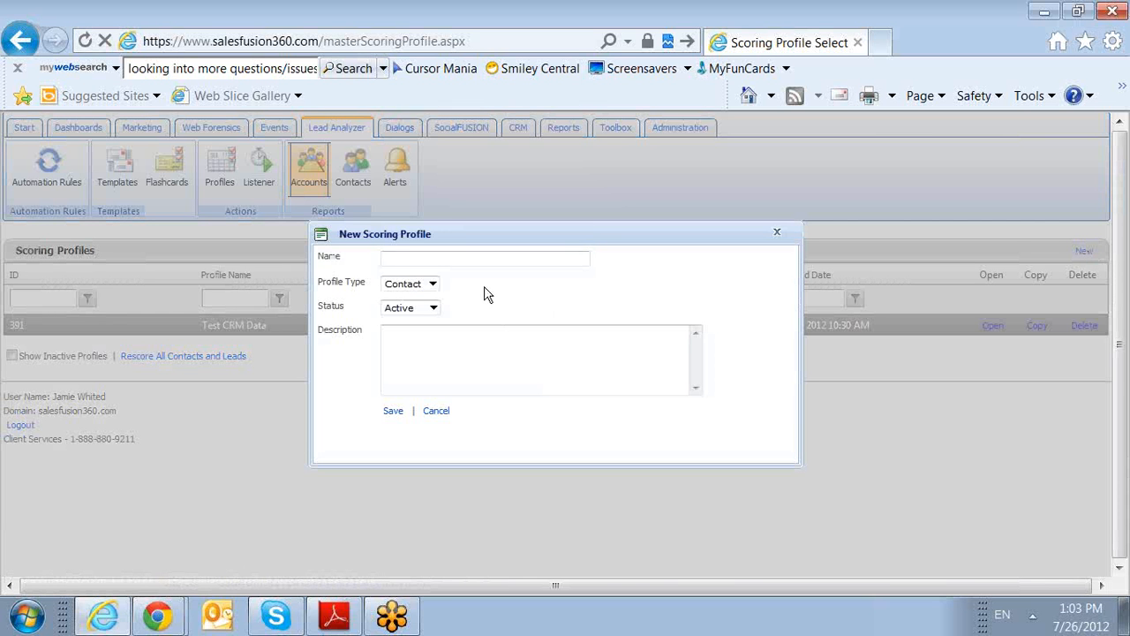
pyautogui.click(484, 258)
pyautogui.write('072612 Contact T')
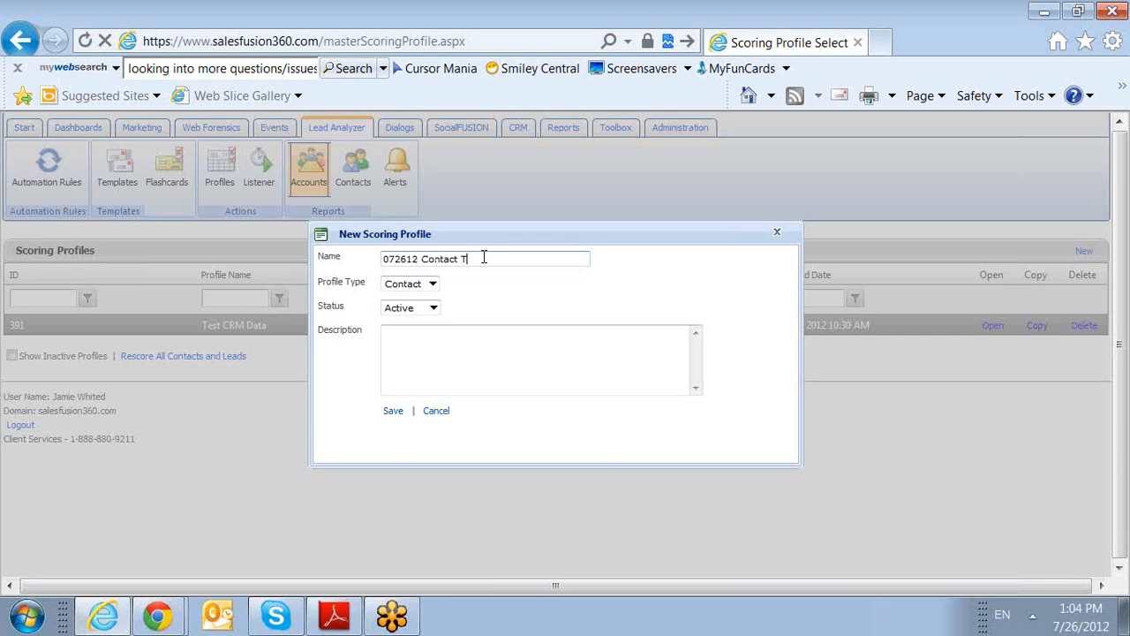
pyautogui.write('raining')
pyautogui.click(432, 284)
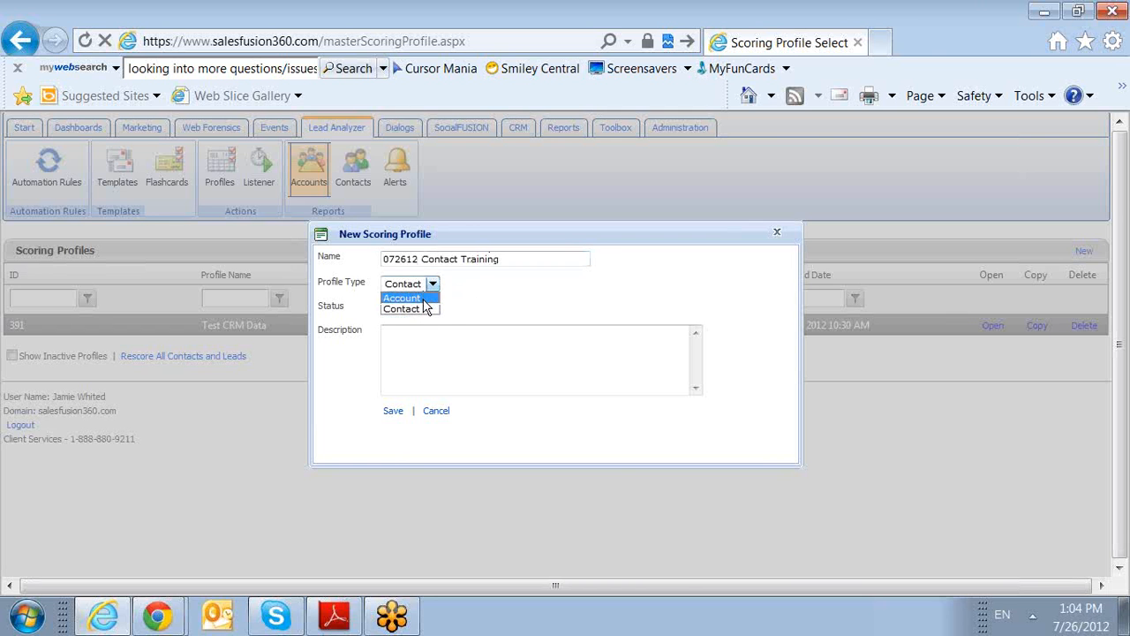
pyautogui.click(426, 310)
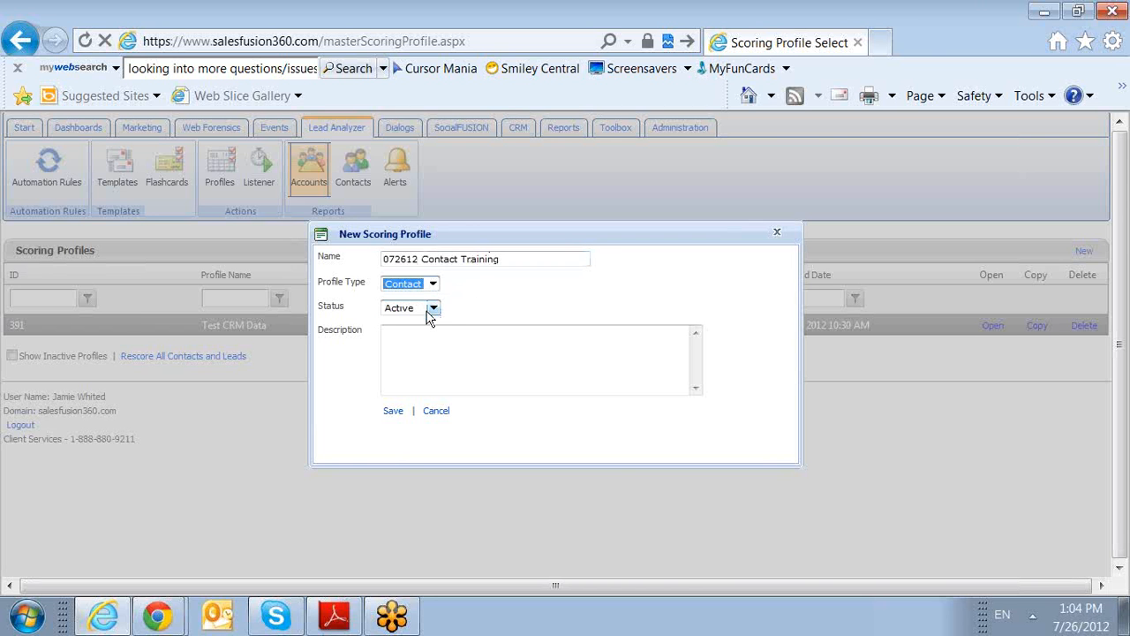
pyautogui.click(430, 309)
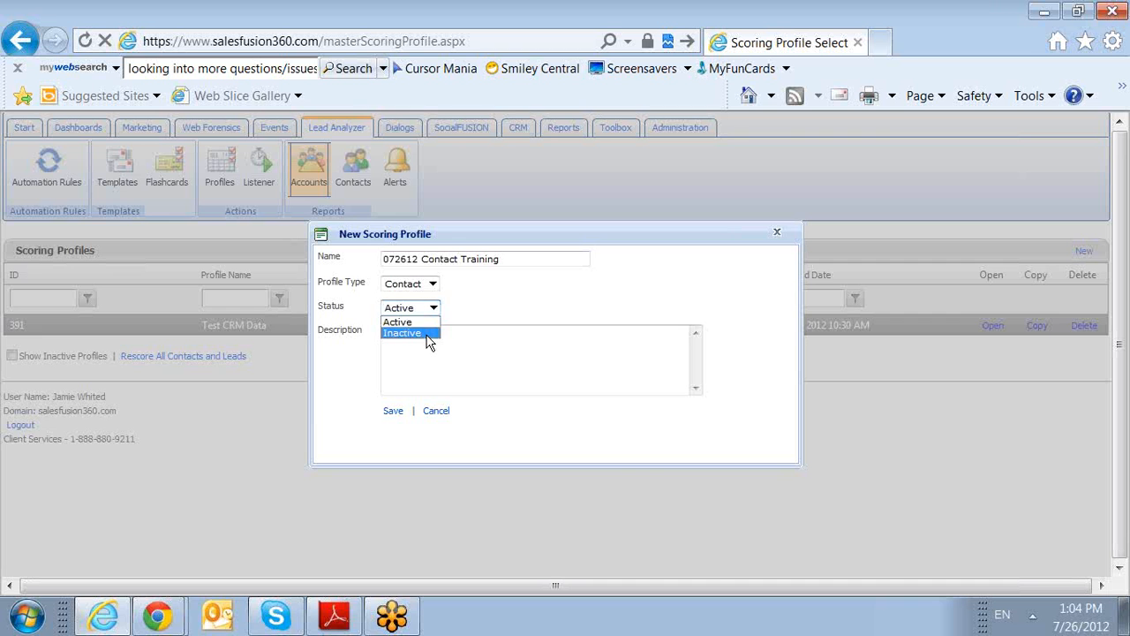
pyautogui.click(428, 335)
# - Copy the profile name into the description and save the new scoring profile
pyautogui.click(427, 336)
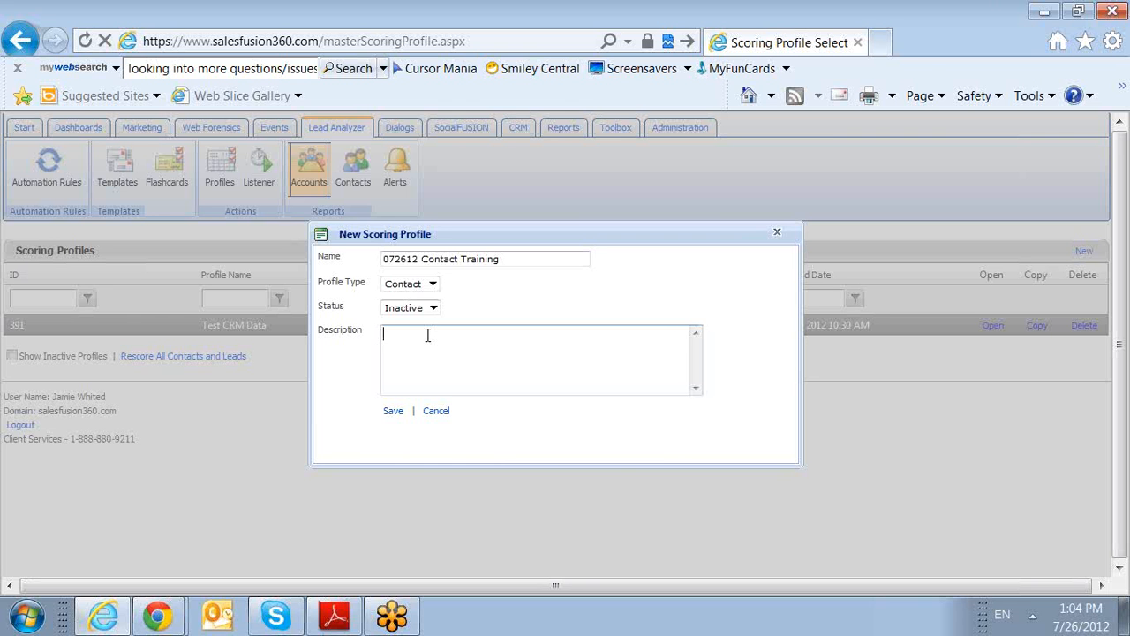
pyautogui.moveTo(510, 257); pyautogui.dragTo(381, 258)
pyautogui.hotkey('ctrl', 'c')
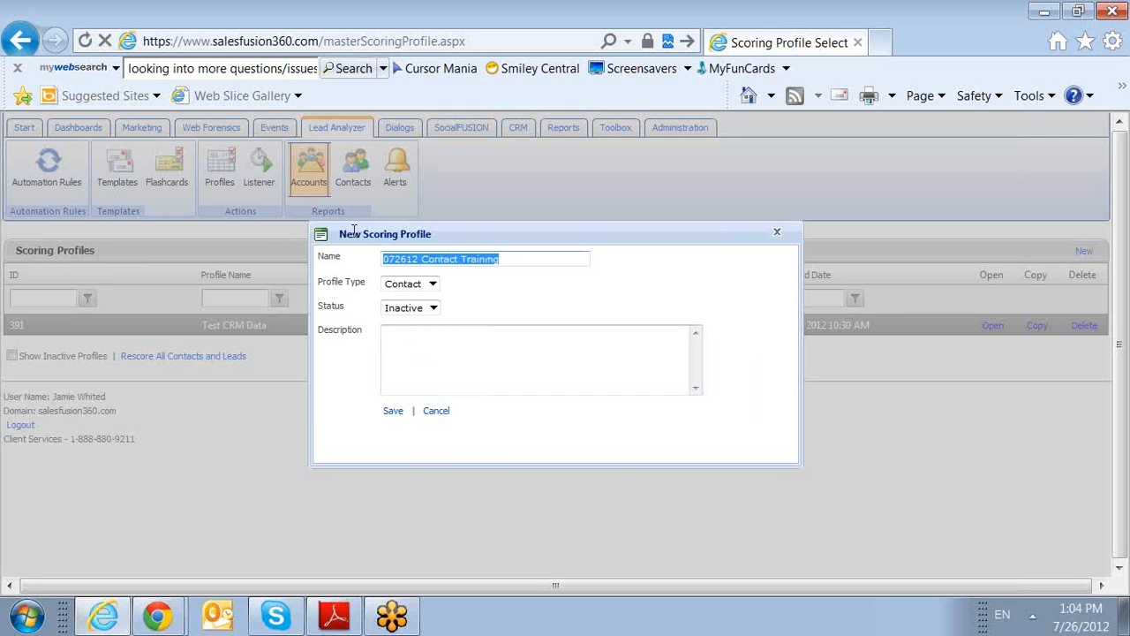
pyautogui.click(556, 335)
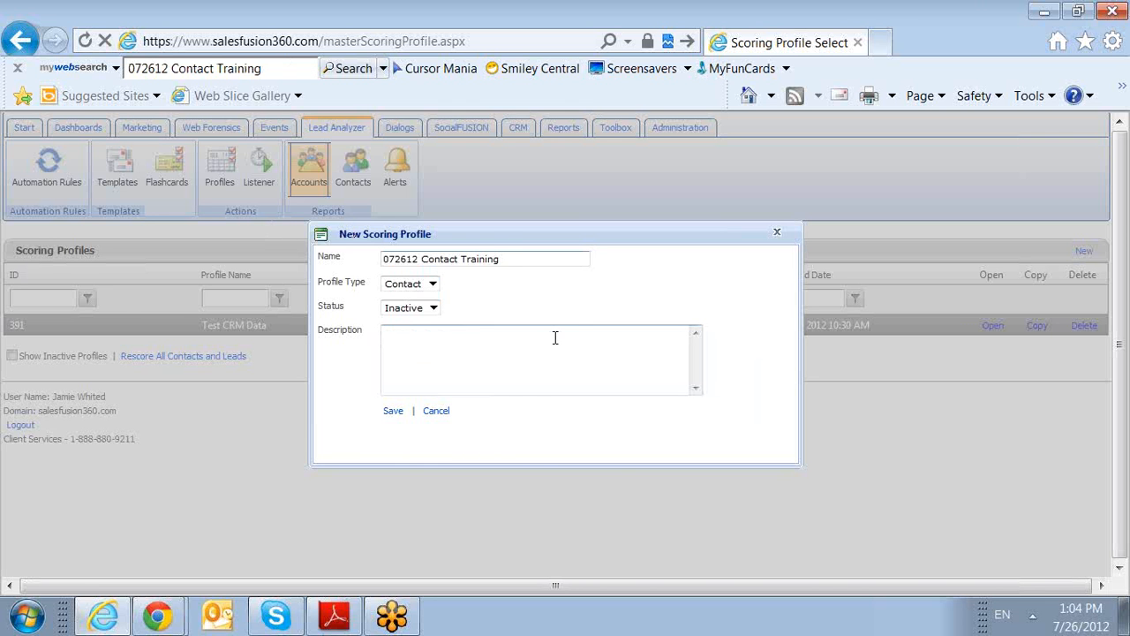
pyautogui.hotkey('ctrl', 'v')
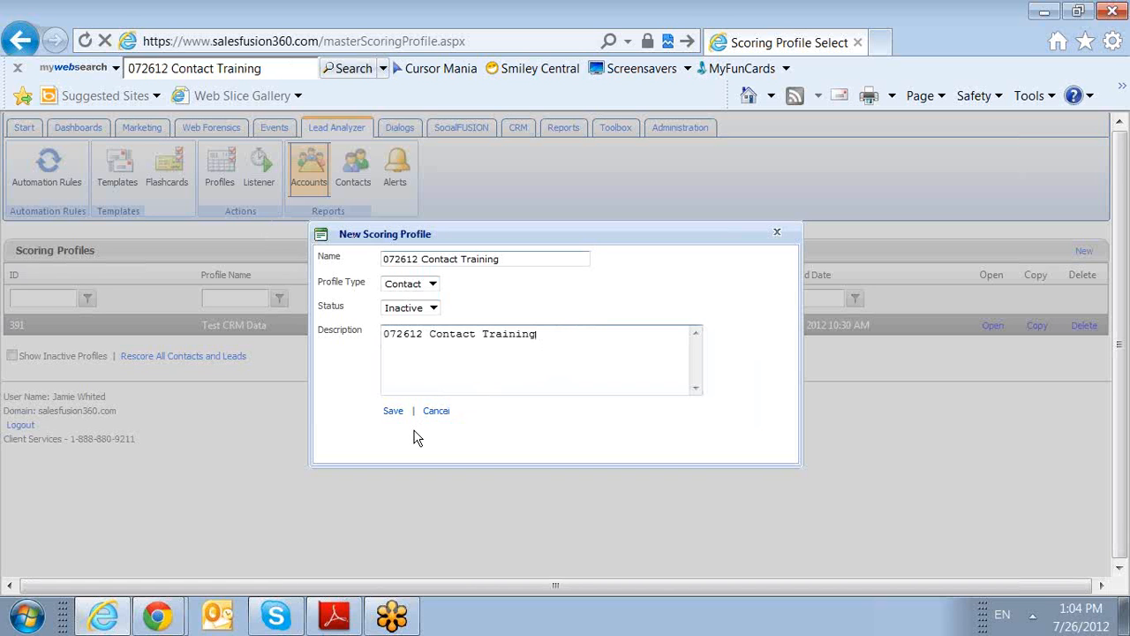
pyautogui.click(394, 413)
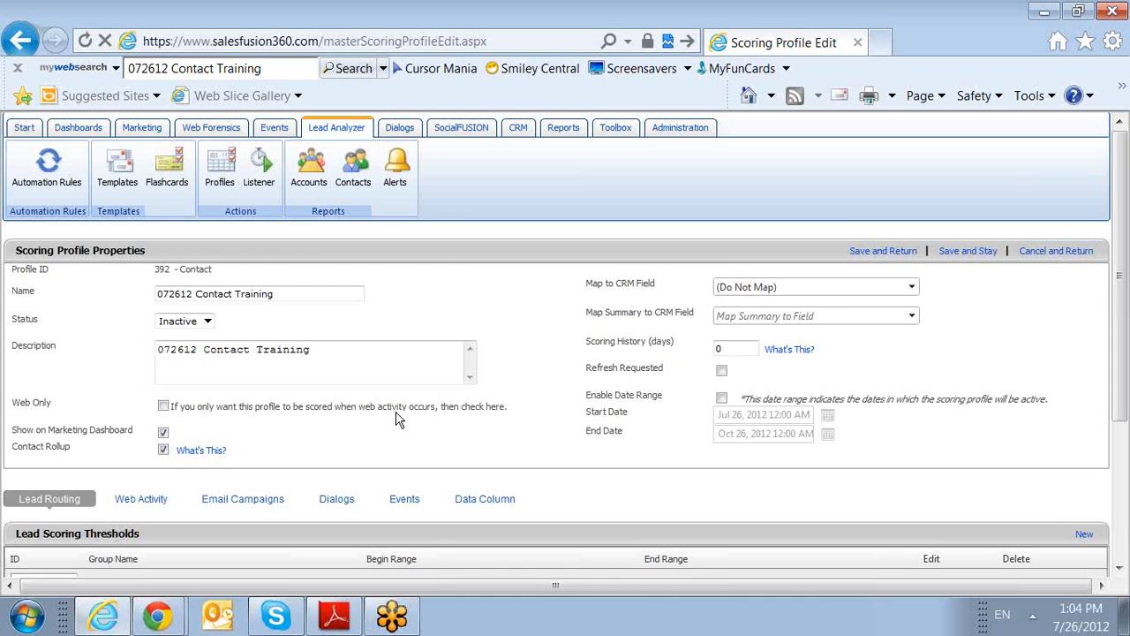
# - Examine the Web Only setting and read the help explanation for Contact Rollup
pyautogui.scroll(-1, 398, 416)
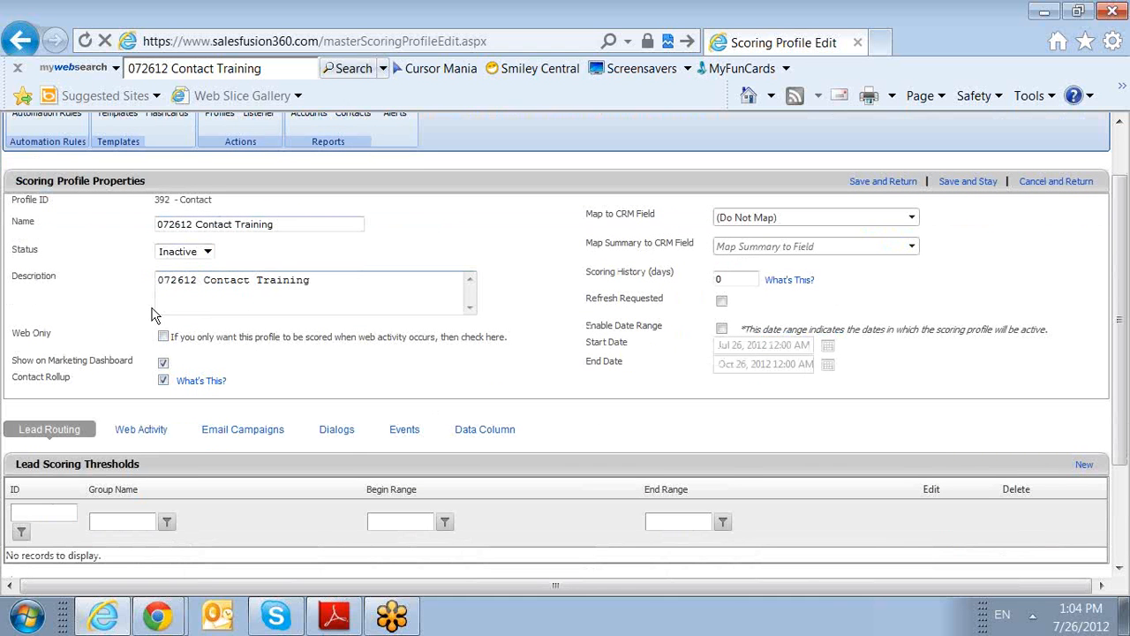
pyautogui.moveTo(55, 334); pyautogui.dragTo(18, 339)
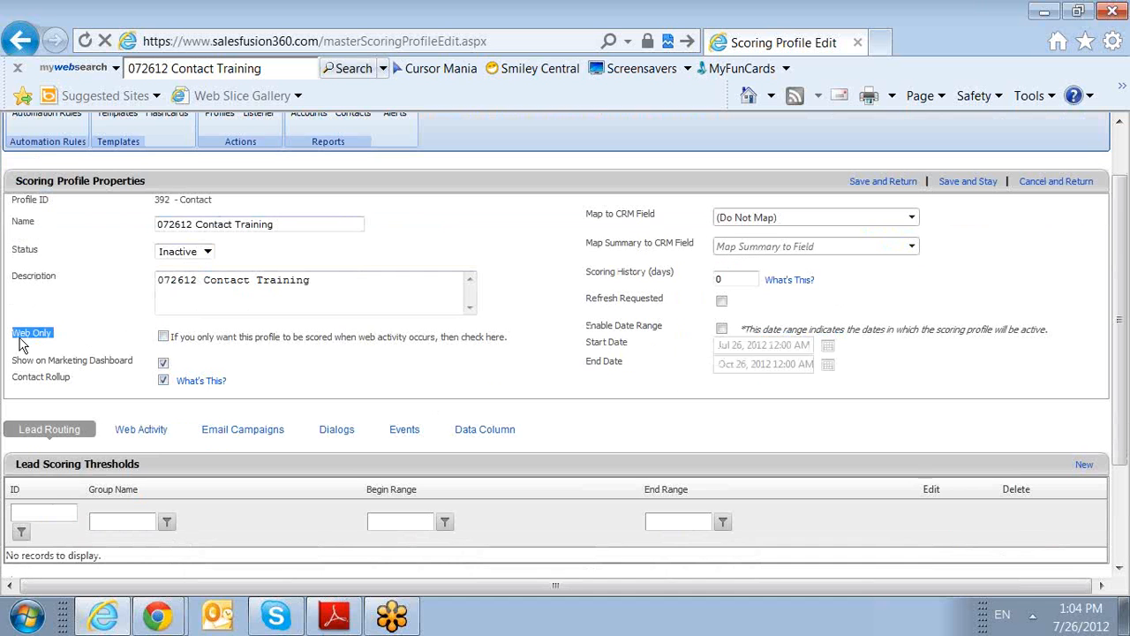
pyautogui.click(237, 311)
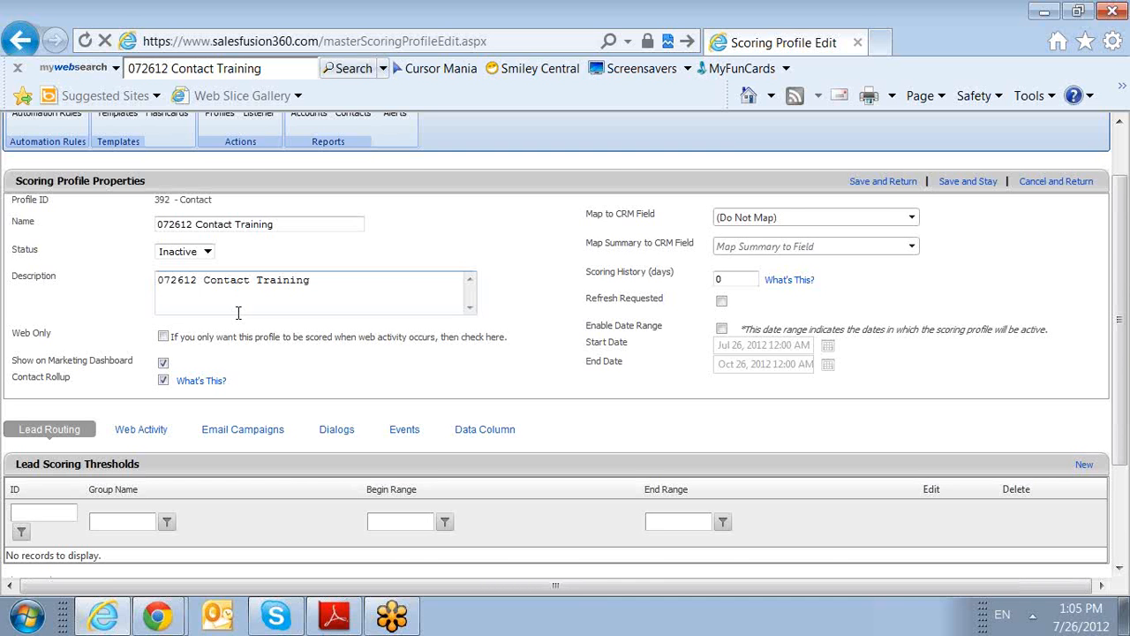
pyautogui.scroll(-1, 238, 311)
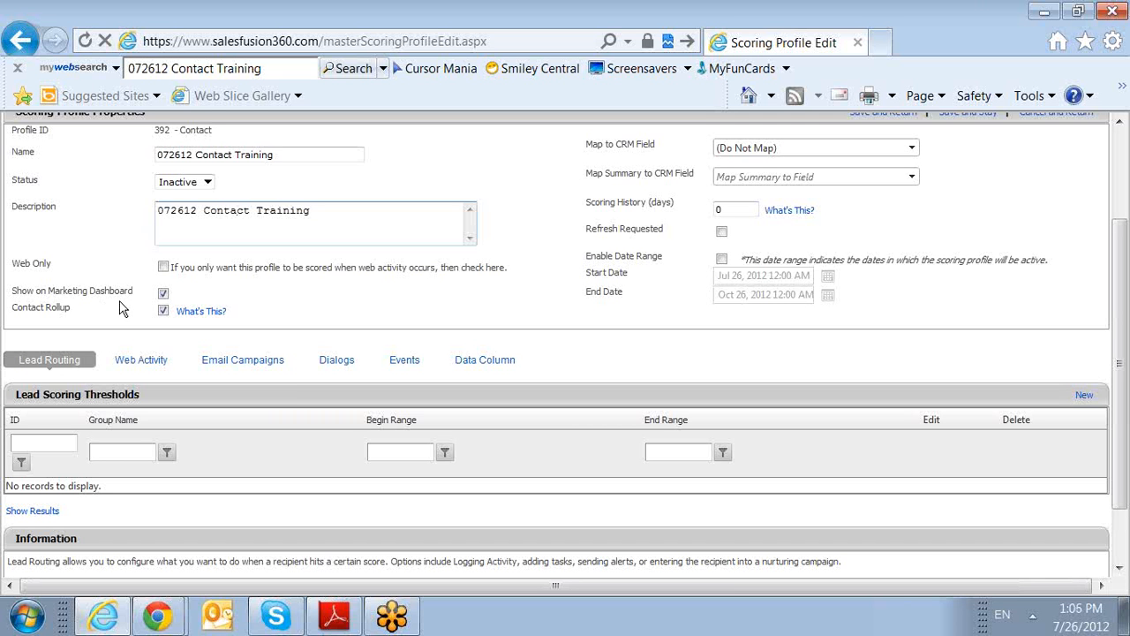
pyautogui.click(183, 315)
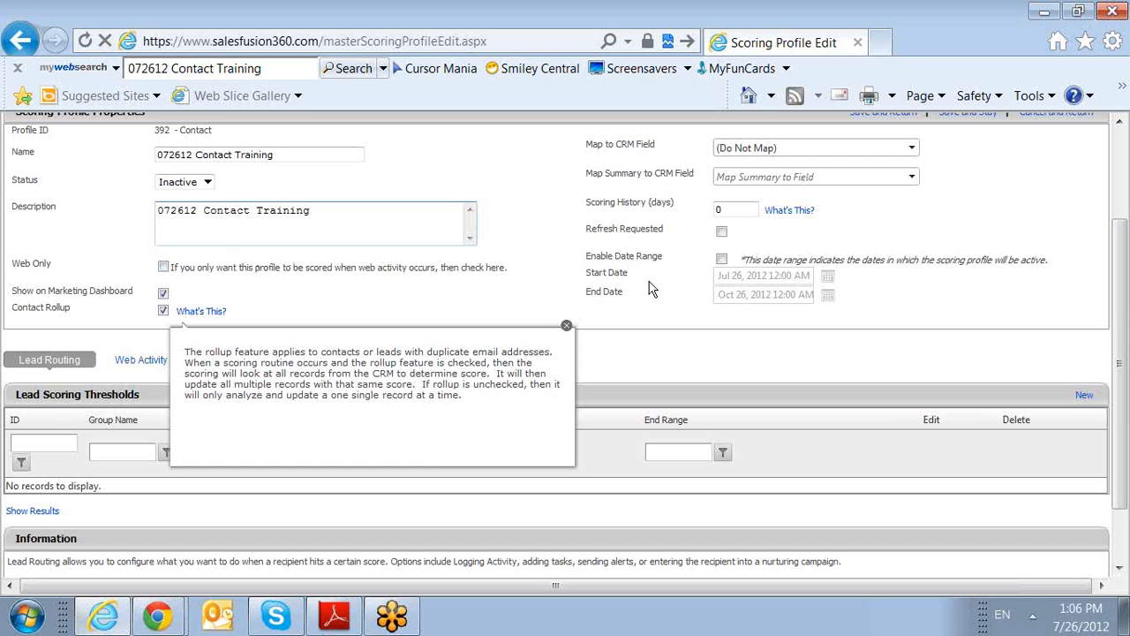
pyautogui.click(567, 325)
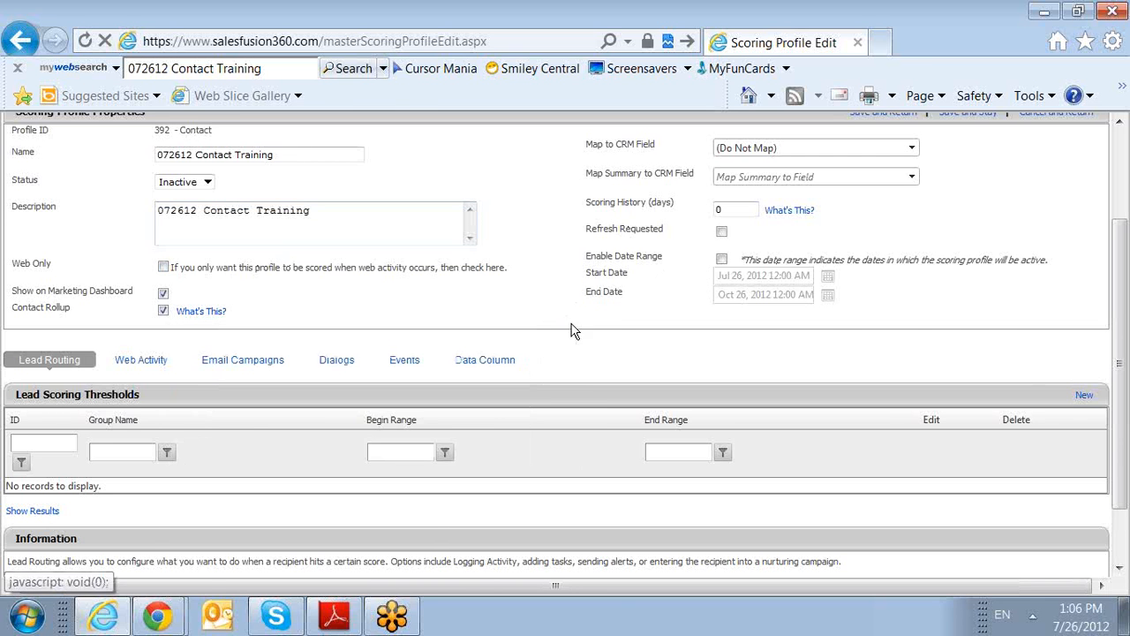
# - Examine the fields offered for Map to CRM Field and Map Summary to CRM Field without choosing any
pyautogui.scroll(1, 668, 181)
pyautogui.moveTo(659, 221); pyautogui.dragTo(603, 228)
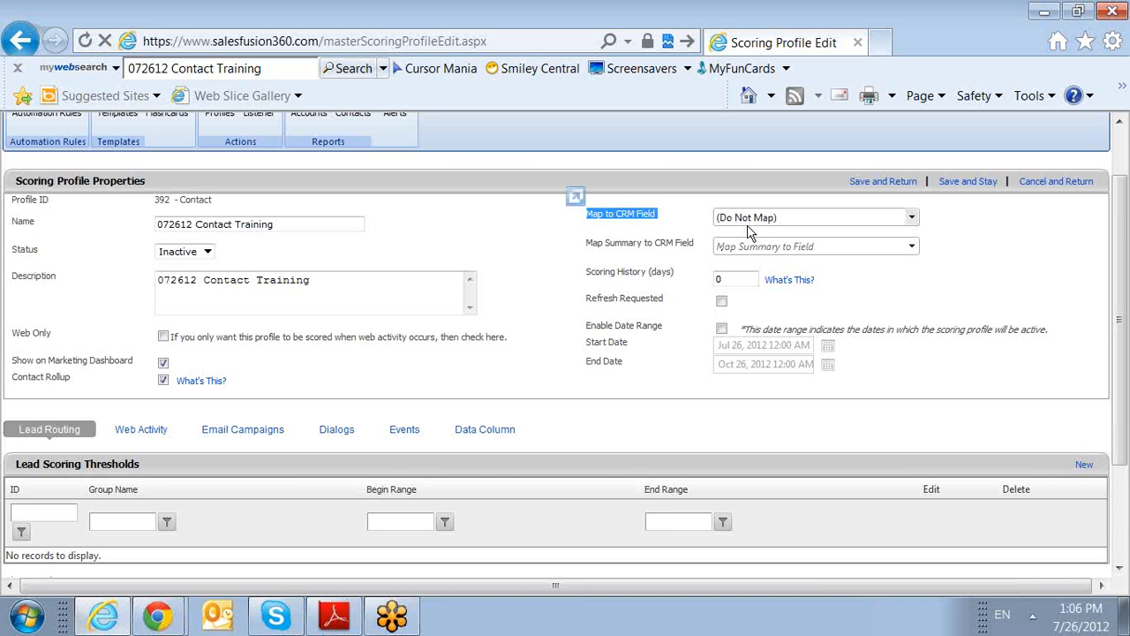
pyautogui.click(666, 219)
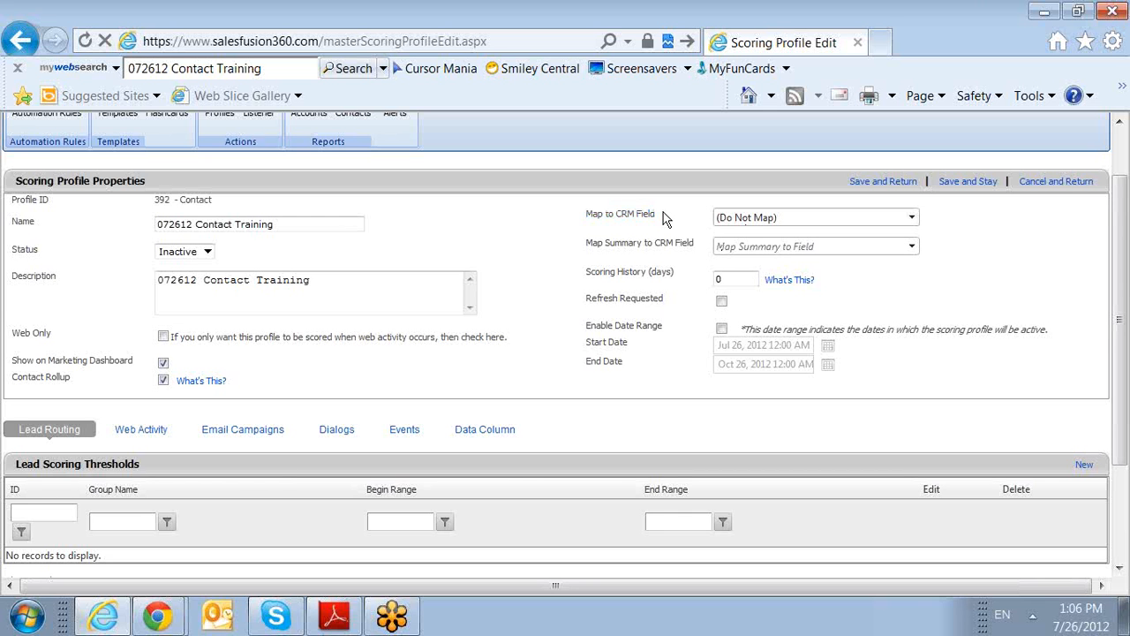
pyautogui.click(913, 219)
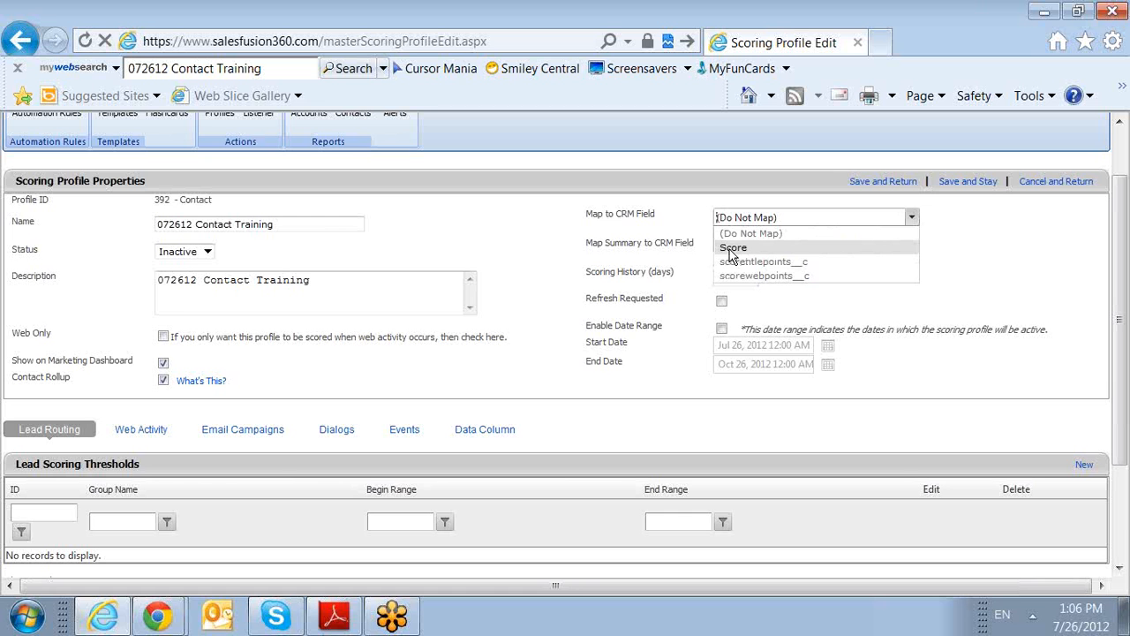
pyautogui.click(685, 256)
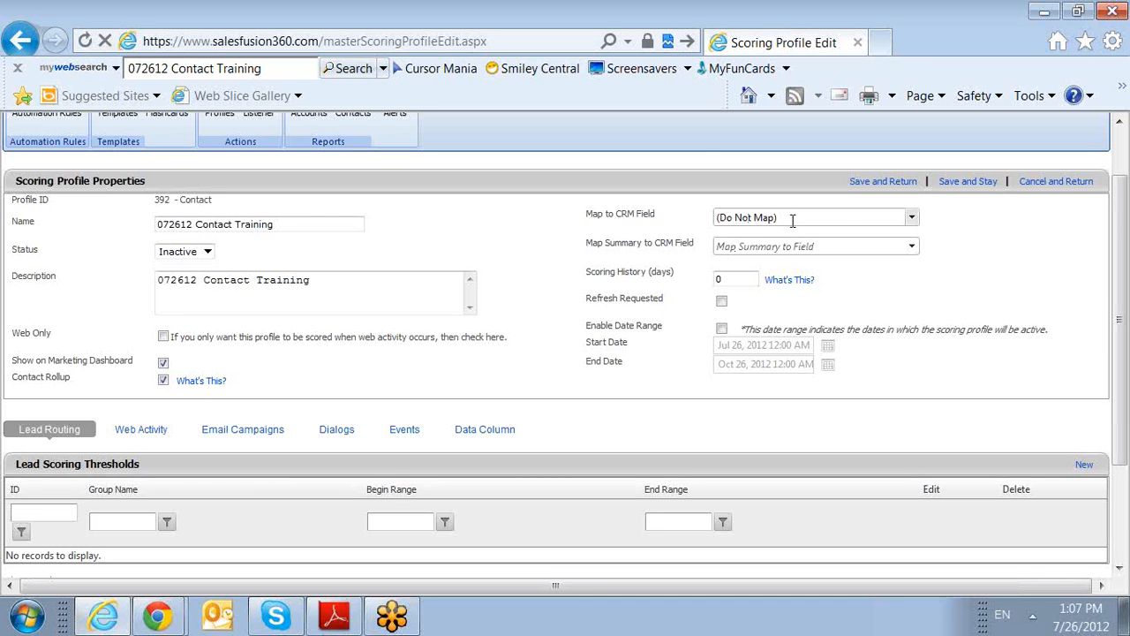
pyautogui.click(912, 219)
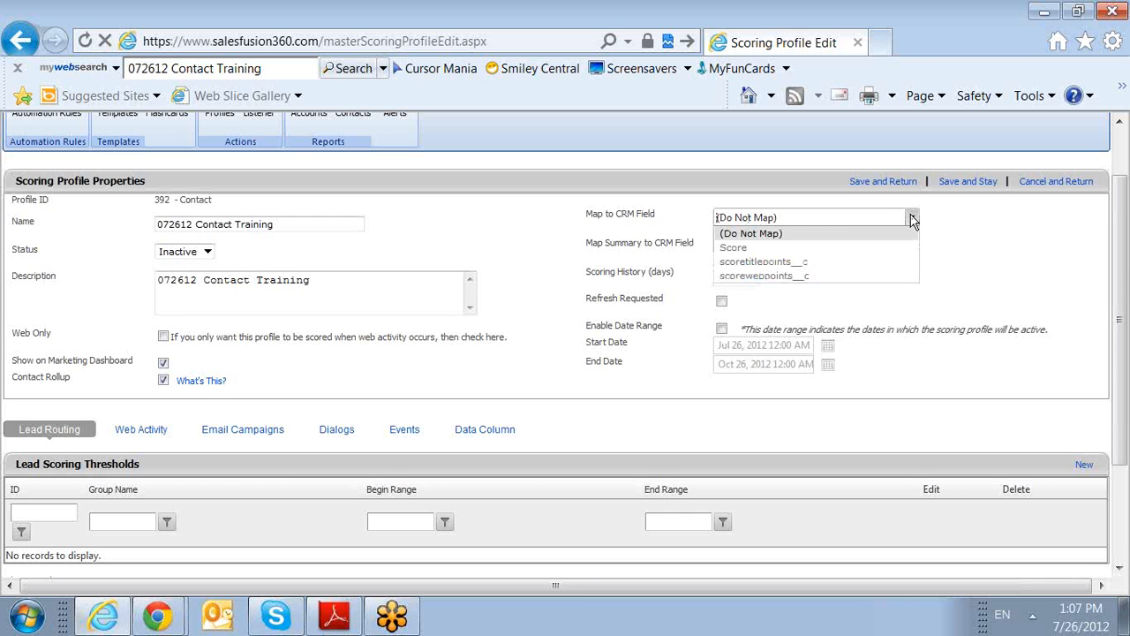
pyautogui.click(912, 219)
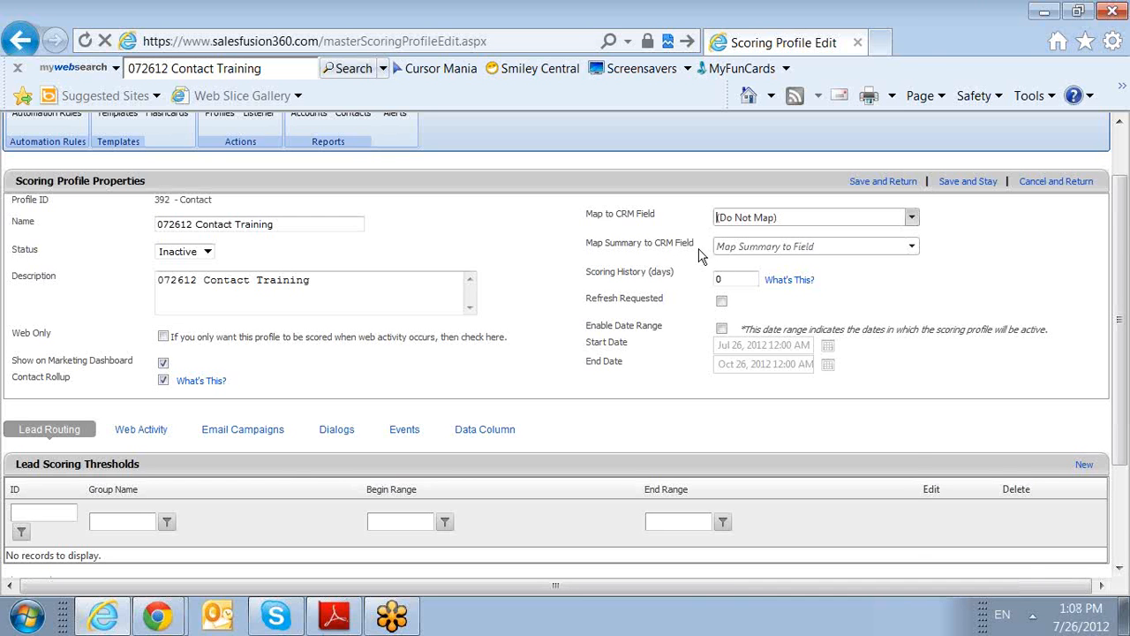
pyautogui.click(912, 246)
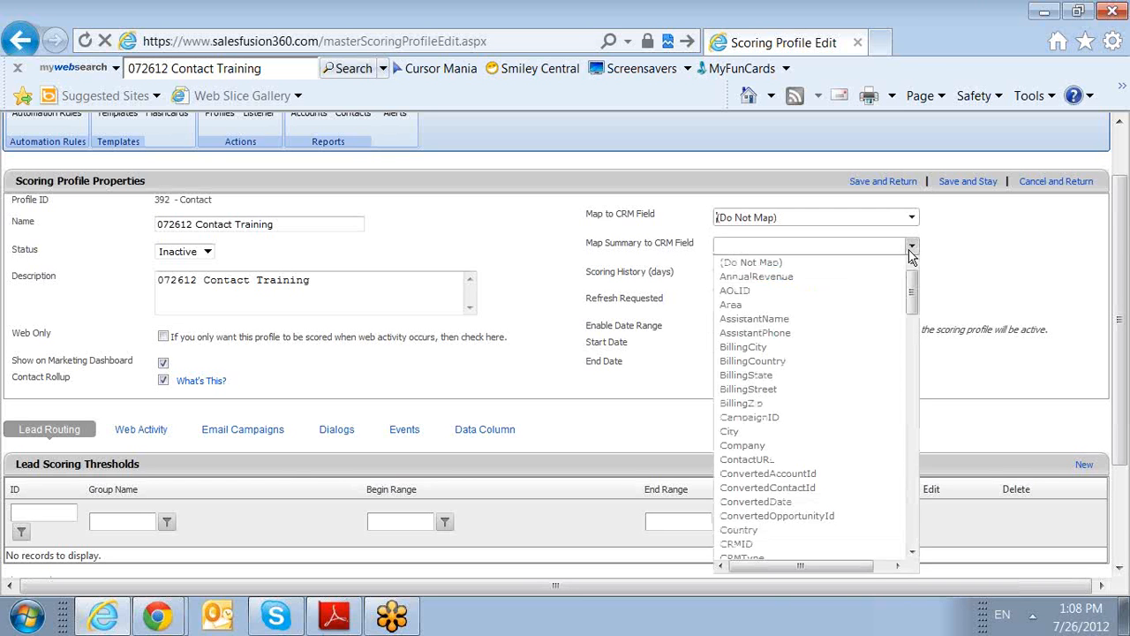
pyautogui.click(919, 247)
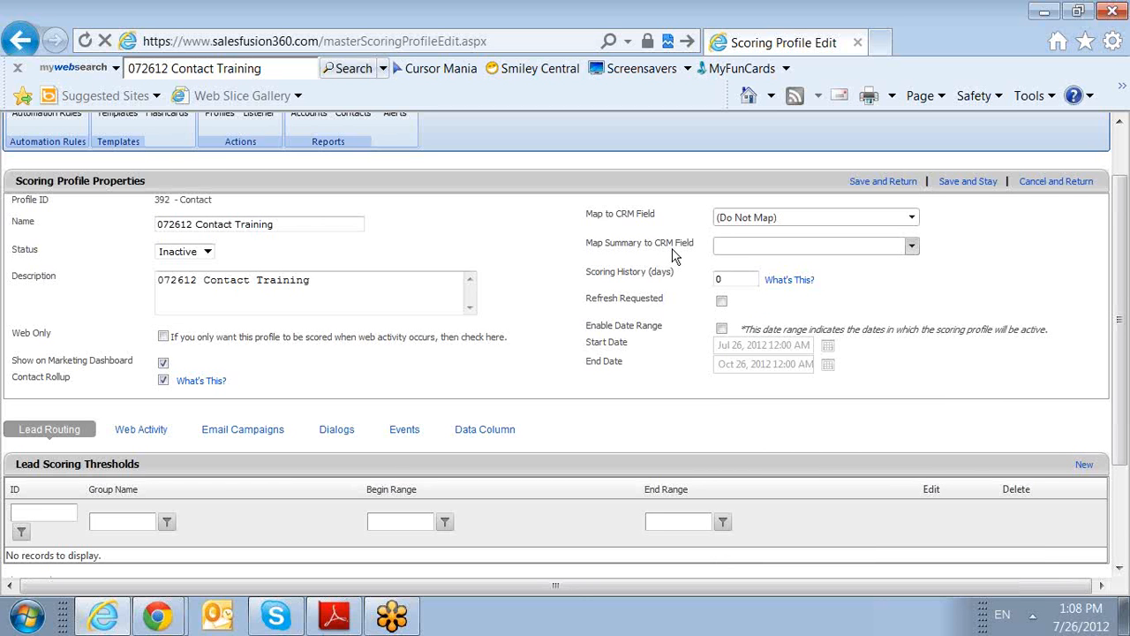
pyautogui.click(681, 281)
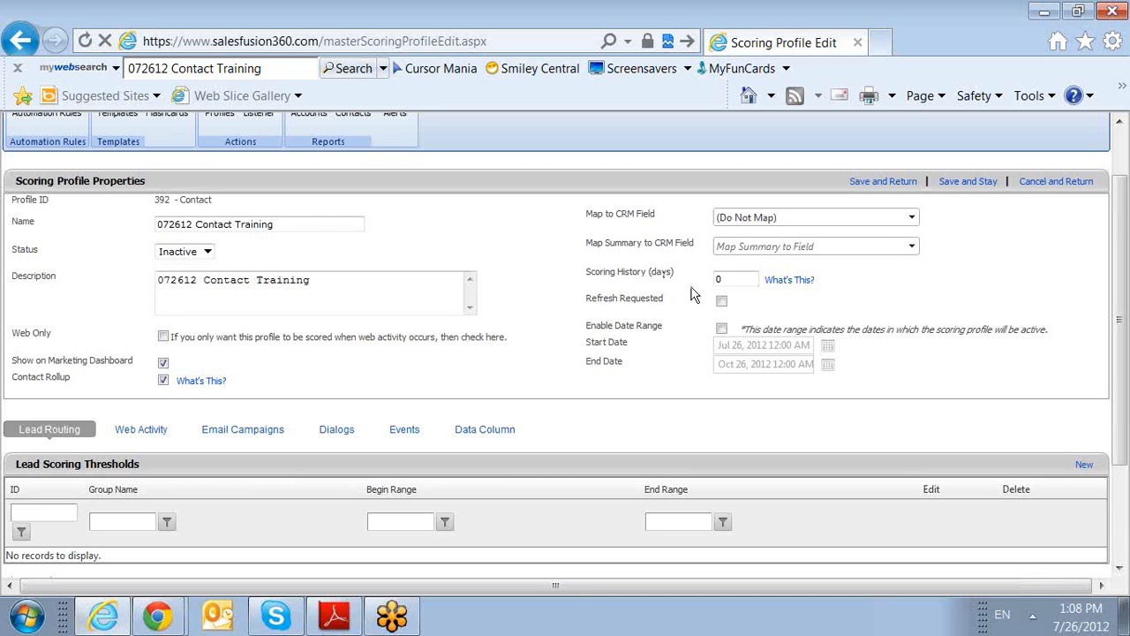
# - Set the scoring history to 90 days and read the help explanation for that setting
pyautogui.moveTo(732, 279); pyautogui.dragTo(676, 279)
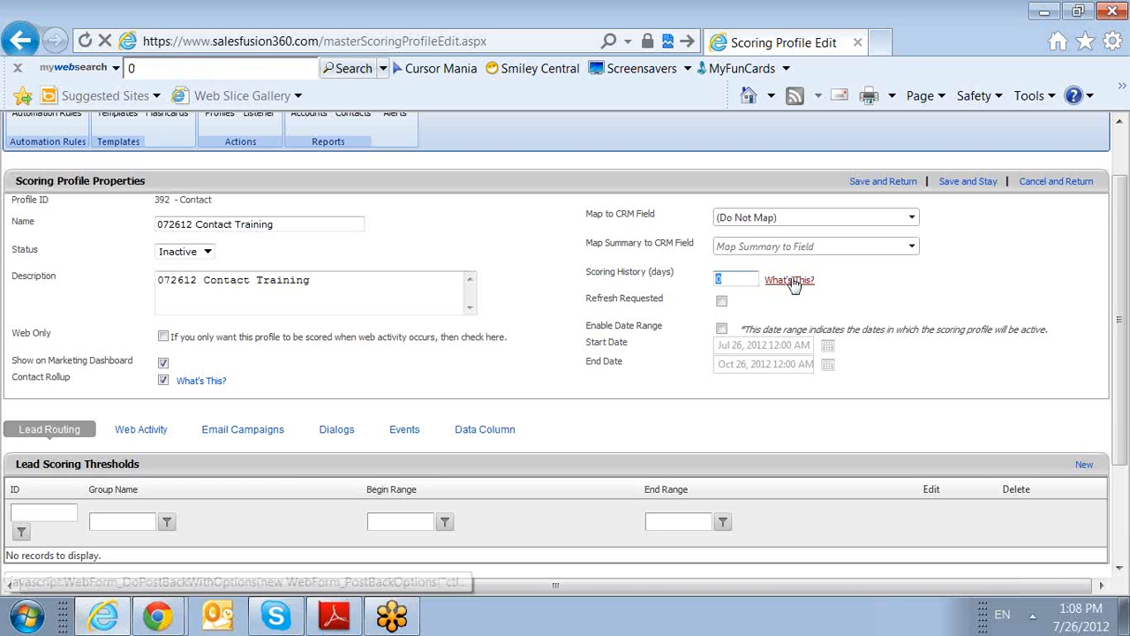
pyautogui.write('90')
pyautogui.moveTo(791, 280)
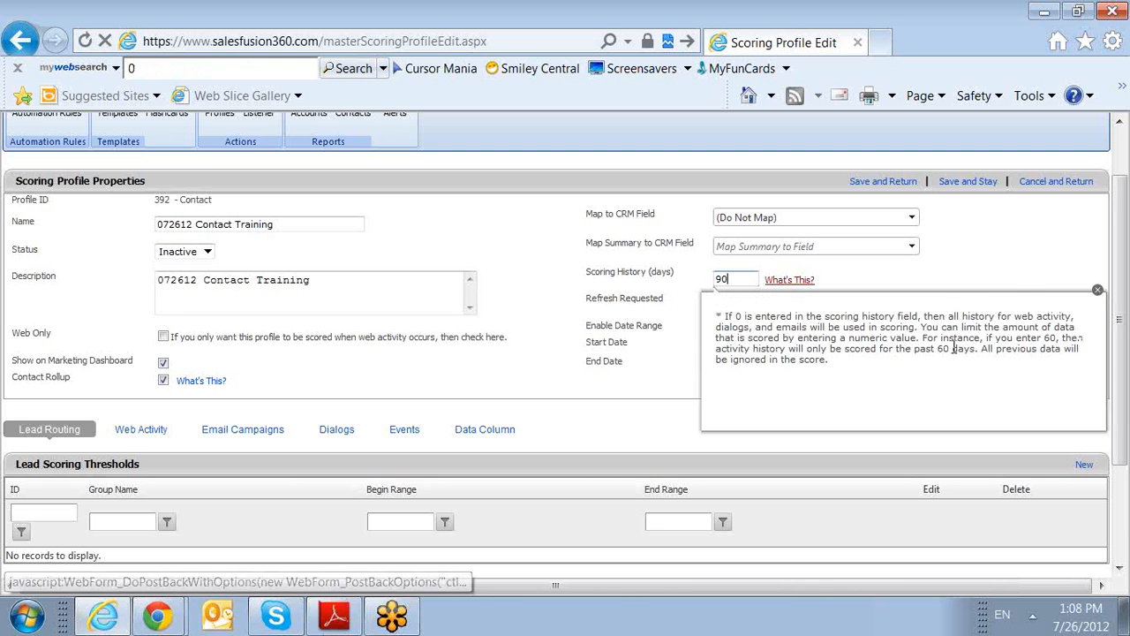
pyautogui.click(1098, 290)
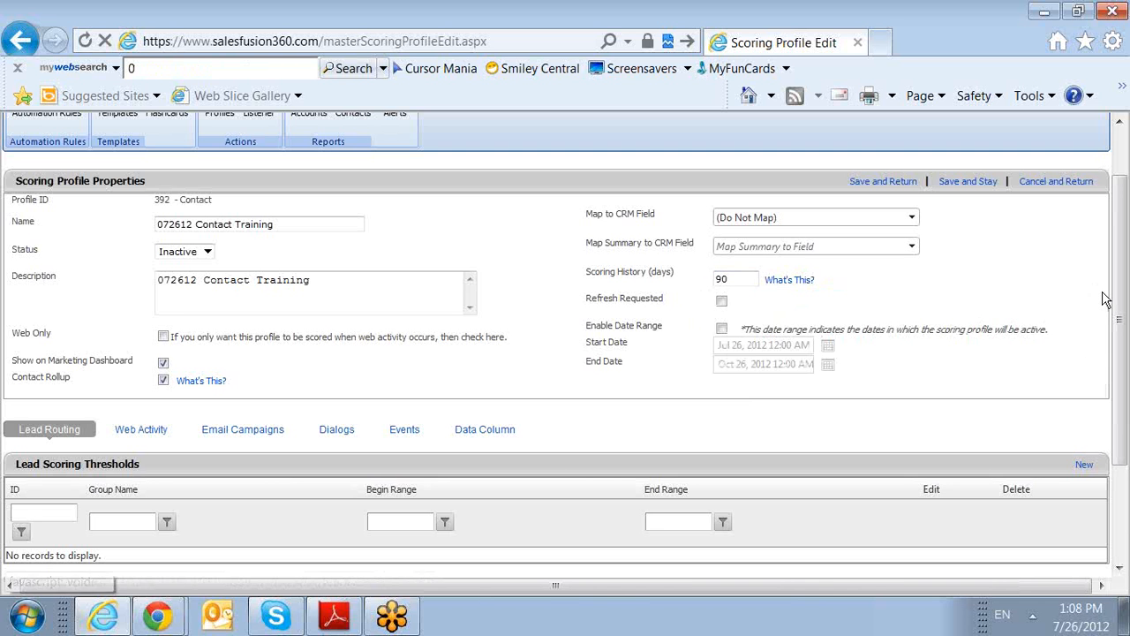
# - Set the profile's scoring history to 120 days
pyautogui.doubleClick(725, 280)
pyautogui.write('0')
pyautogui.write('120')
# - Turn on the profile's Refresh Requested option and switch it off again
pyautogui.scroll(-1, 694, 294)
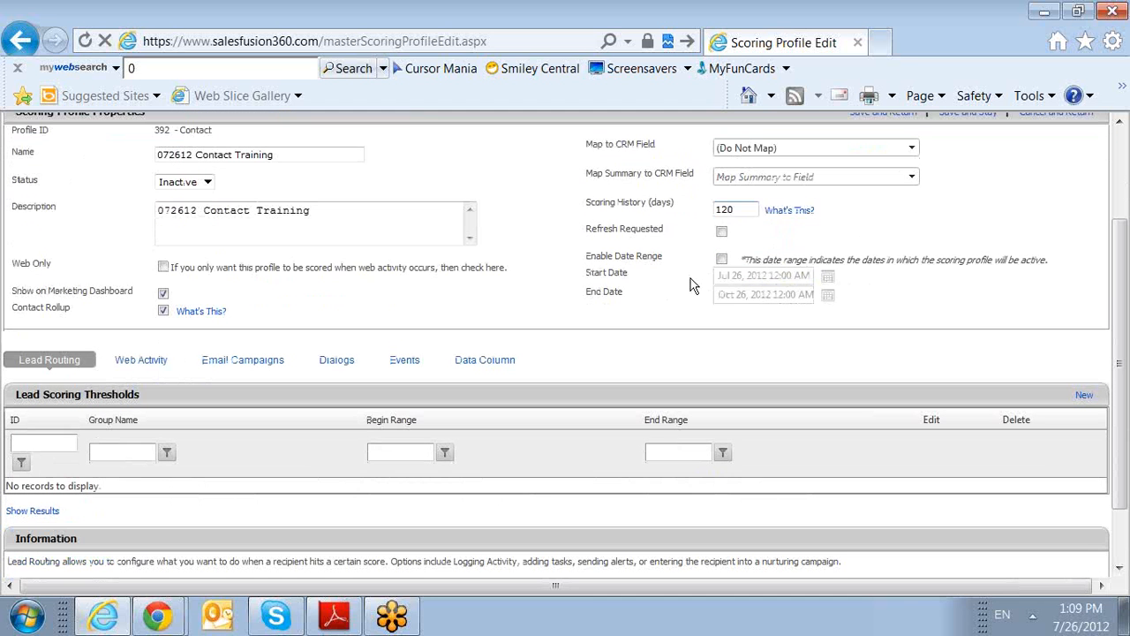
pyautogui.click(722, 235)
pyautogui.scroll(2, 918, 305)
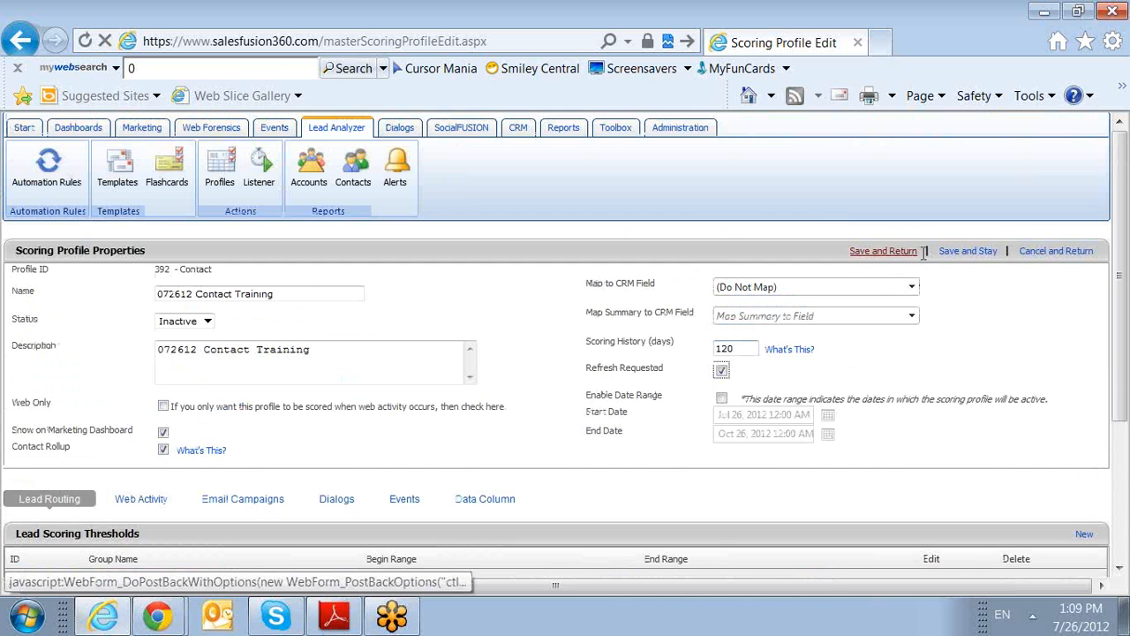
pyautogui.click(722, 370)
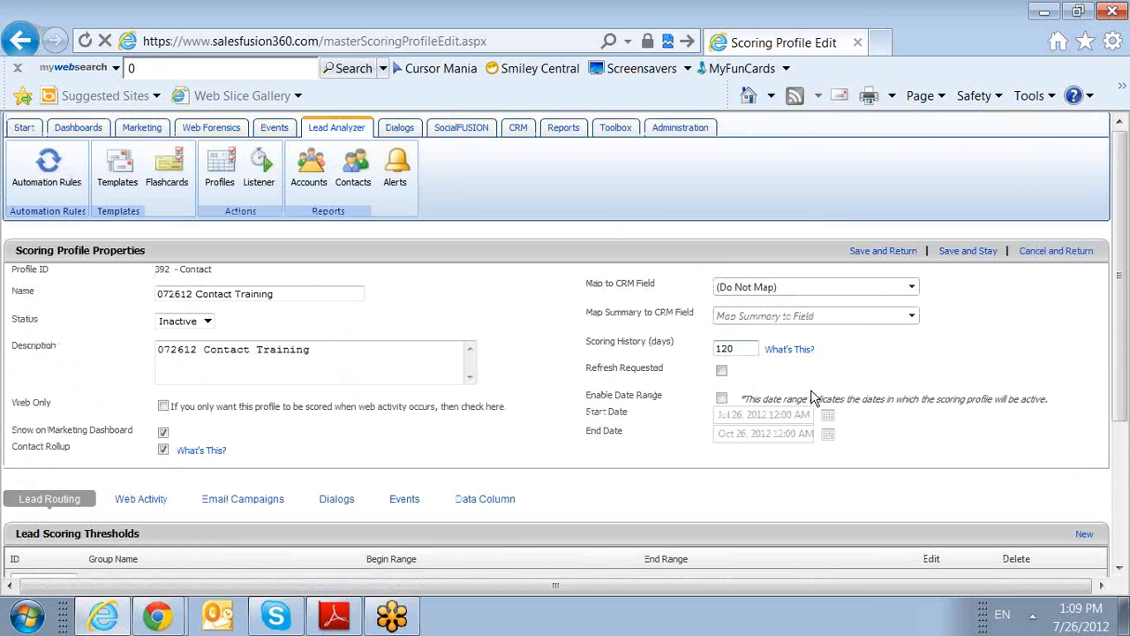
# - Review the refresh and date range options and display the profile's Web Activity scoring rules
pyautogui.scroll(-1, 811, 390)
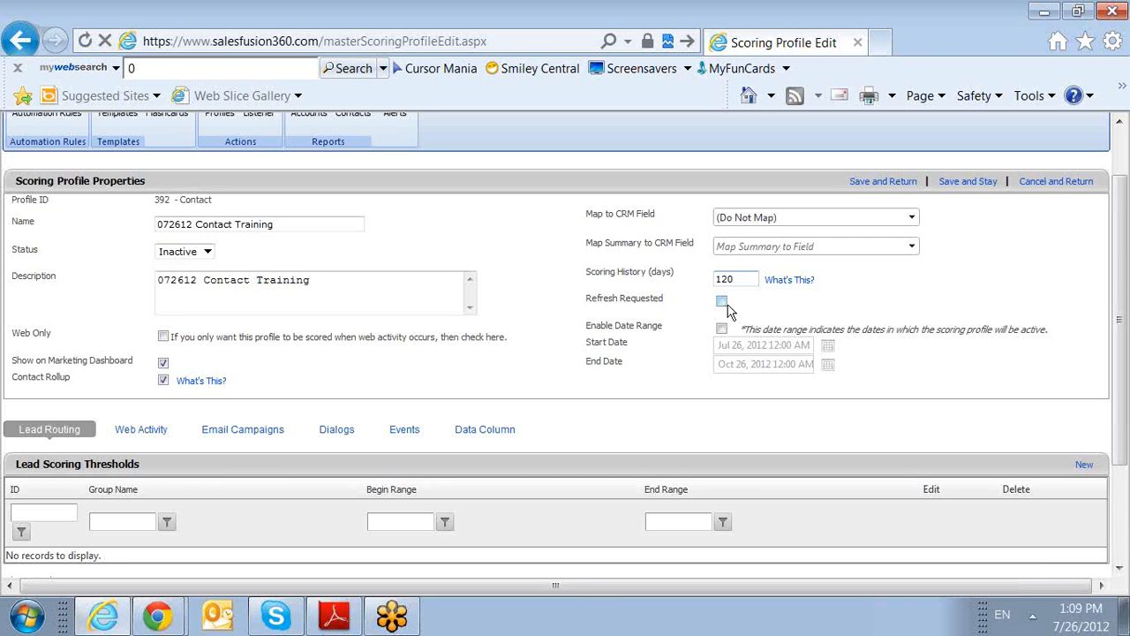
pyautogui.scroll(-1, 729, 311)
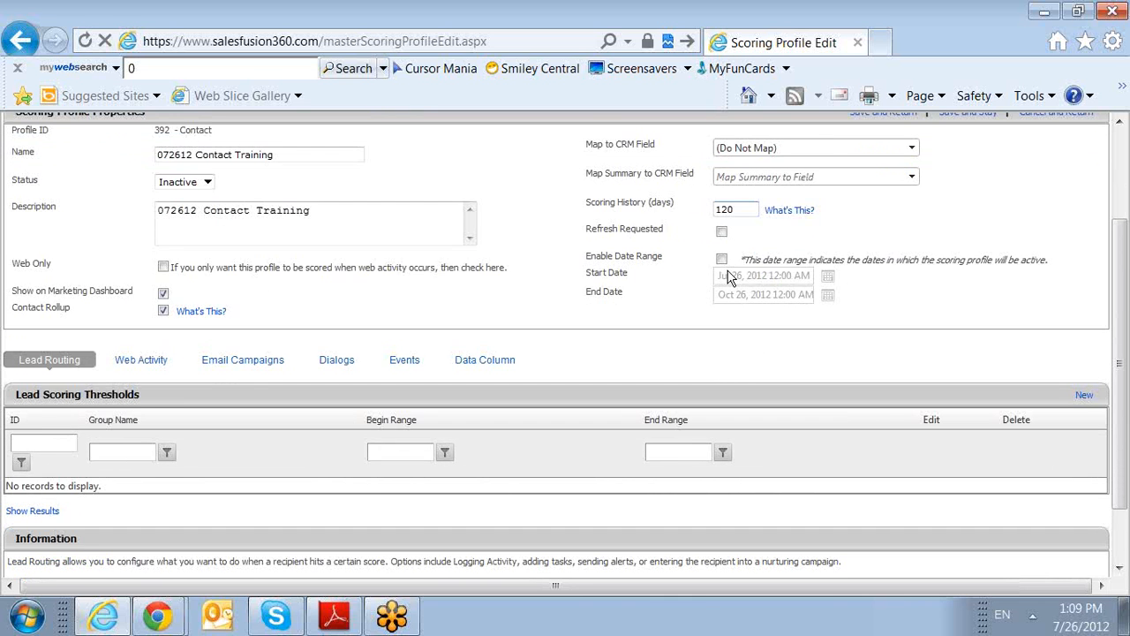
pyautogui.scroll(-2, 726, 279)
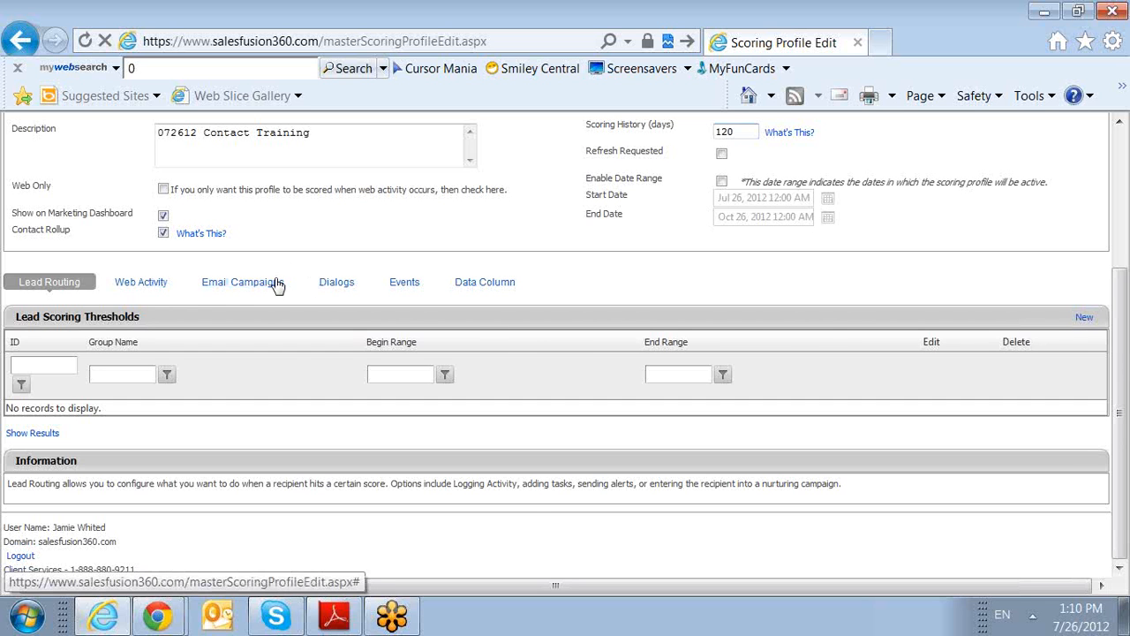
pyautogui.click(140, 295)
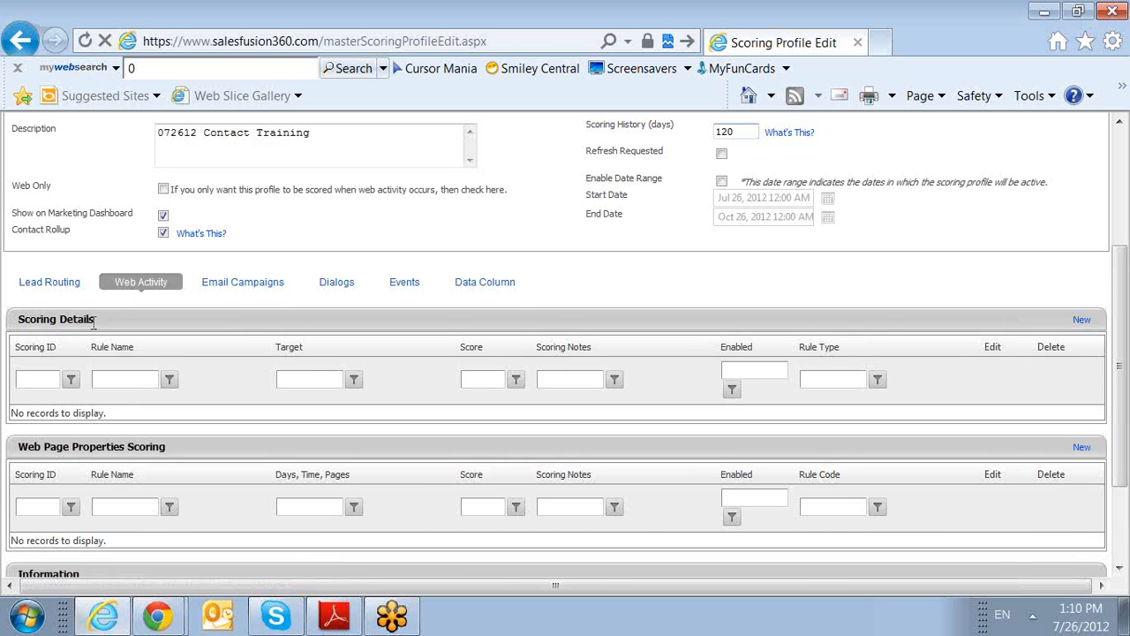
# - Start a new web activity scoring rule of type Downloads and name it "External Download"
pyautogui.click(1077, 323)
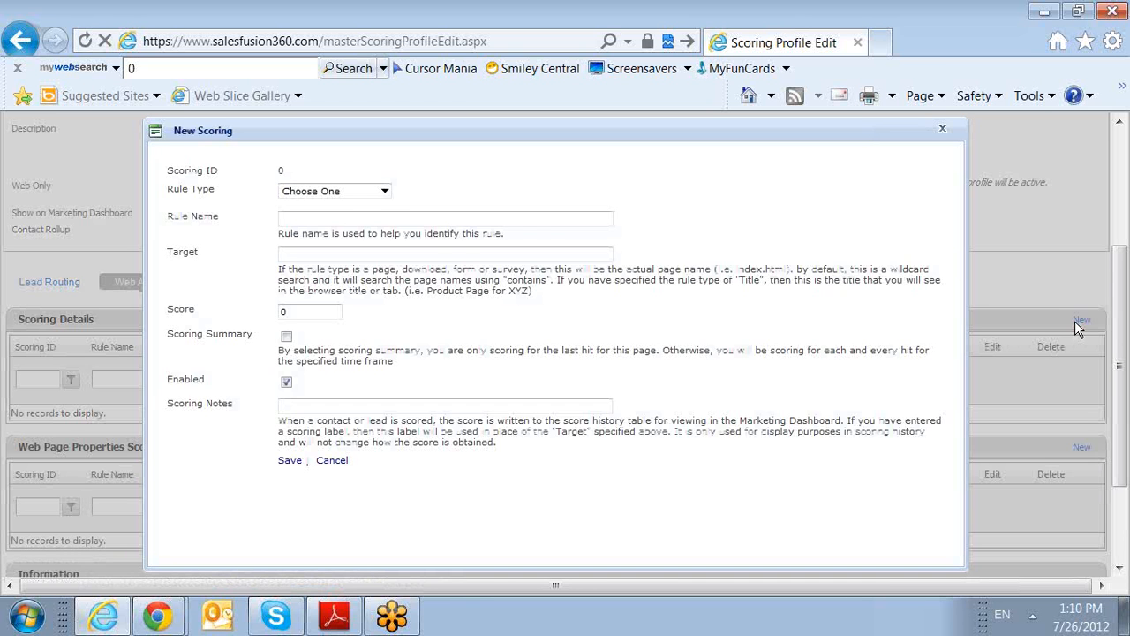
pyautogui.click(385, 192)
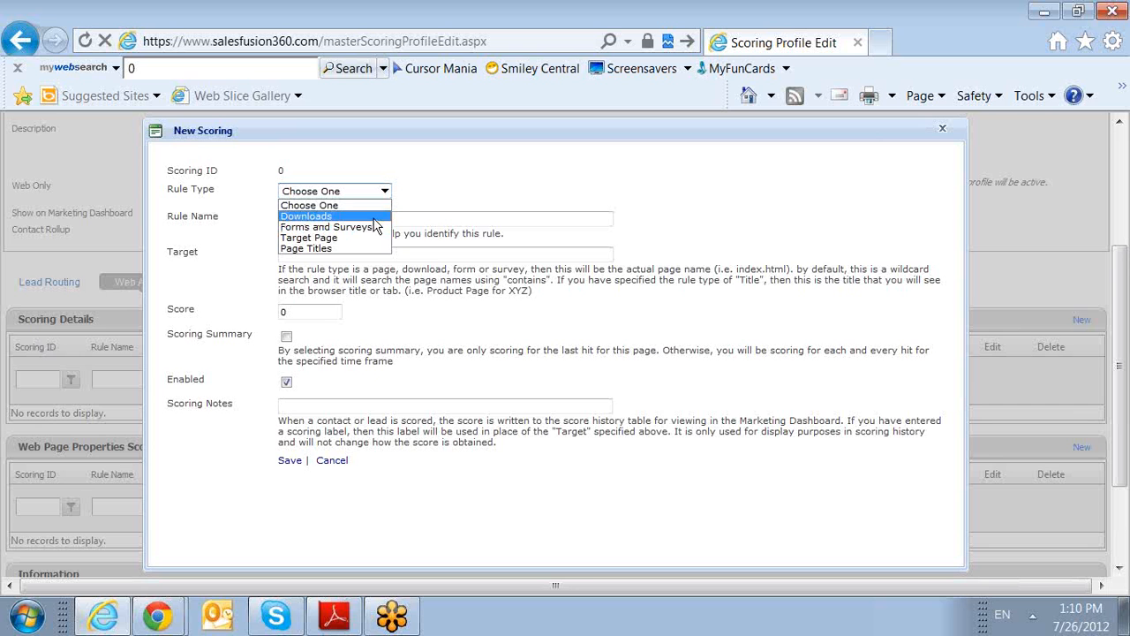
pyautogui.click(371, 217)
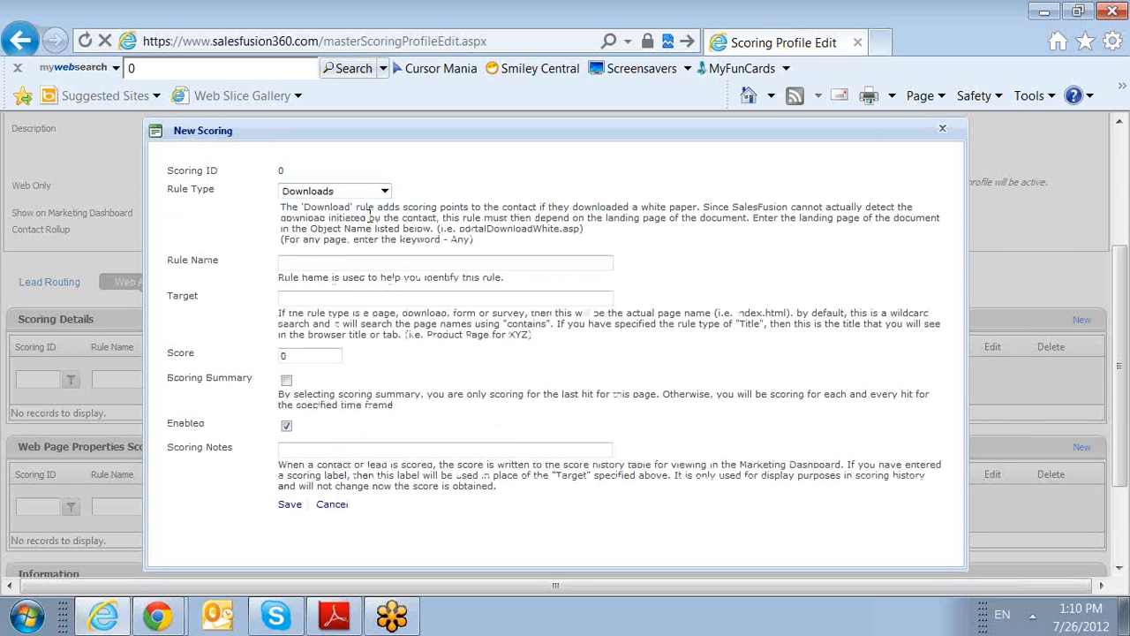
pyautogui.click(355, 260)
pyautogui.write('External Dow')
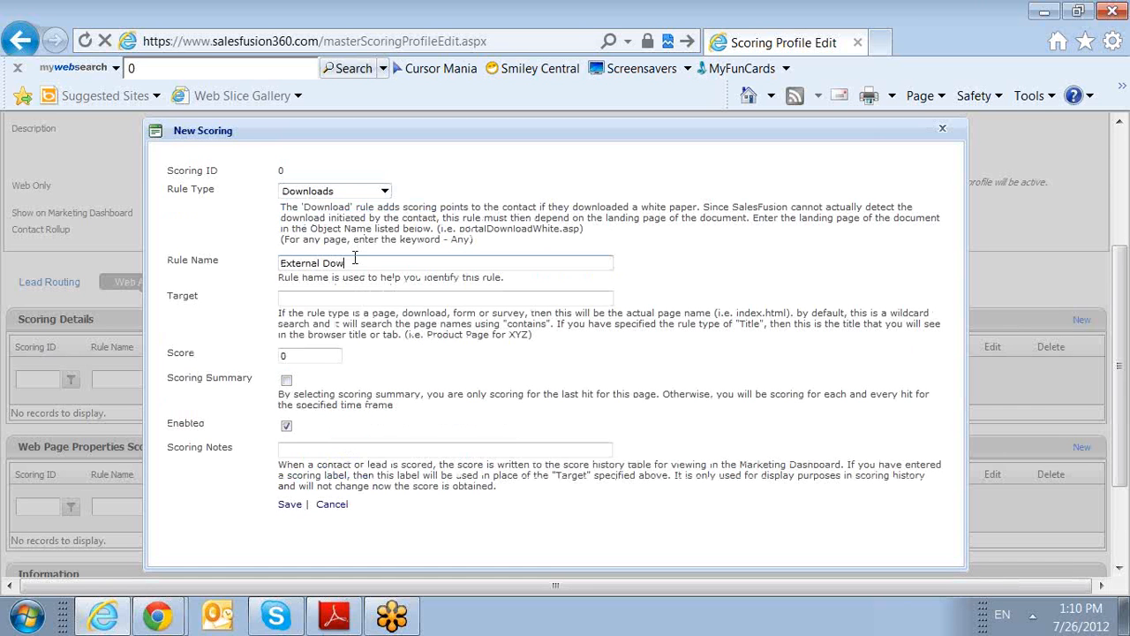
pyautogui.write('nload')
# - Enter "/pruduct.pdf" as the External Download rule's target
pyautogui.click(362, 297)
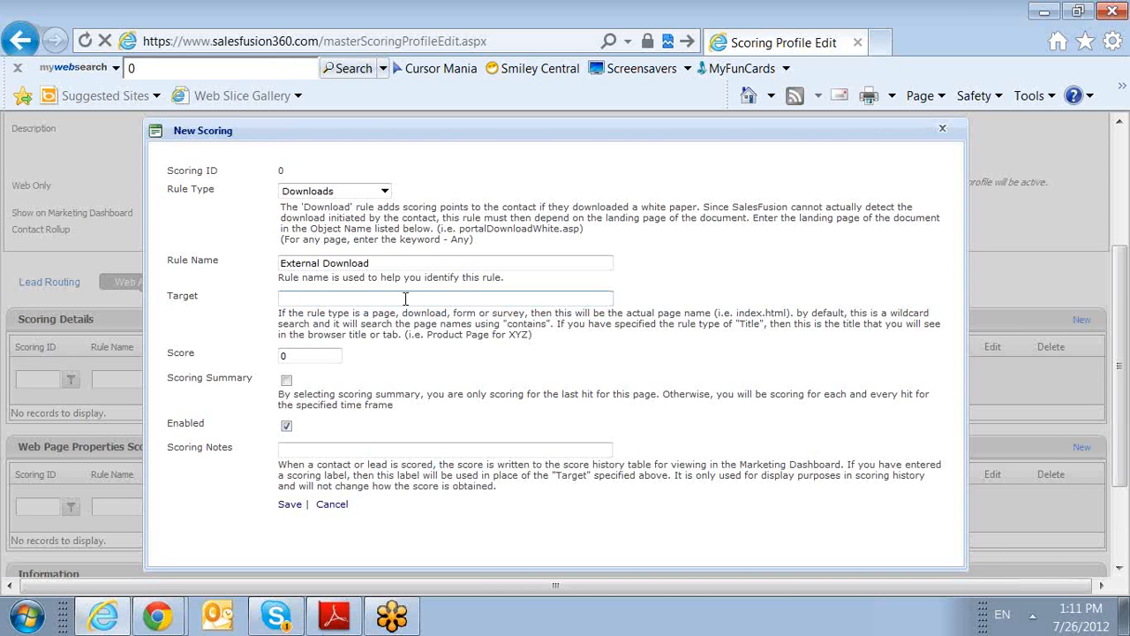
pyautogui.write('prudtvc')
pyautogui.press('BackSpace')
pyautogui.press('BackSpace')
pyautogui.press('BackSpace')
pyautogui.press('BackSpace')
pyautogui.write('duct.')
pyautogui.write('pef')
pyautogui.press('BackSpace')
pyautogui.press('BackSpace')
pyautogui.write('df')
pyautogui.click(279, 298)
pyautogui.write('/')
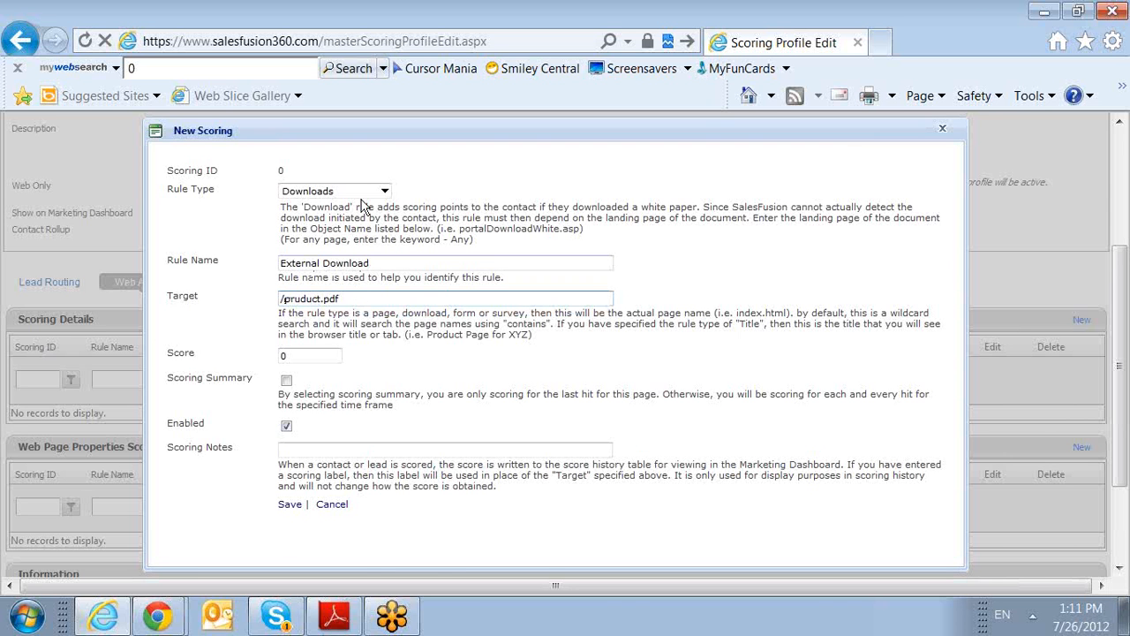
# - Correct the rule's target to "/product.html", fixing both the file extension and the misspelled page name
pyautogui.click(300, 352)
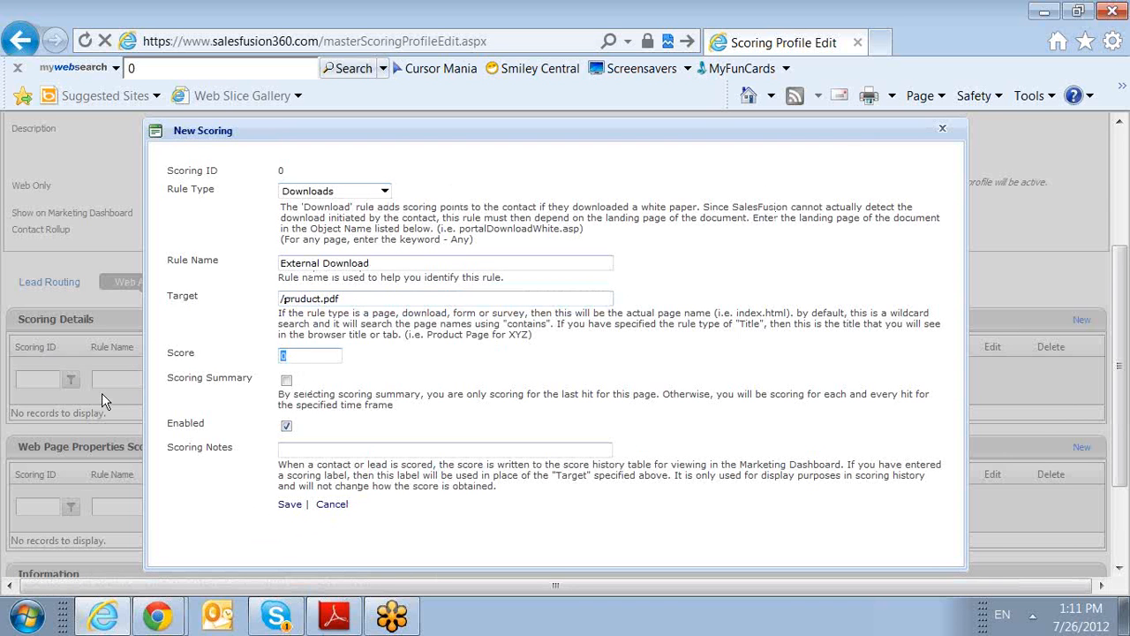
pyautogui.click(346, 299)
pyautogui.press('BackSpace')
pyautogui.press('BackSpace')
pyautogui.press('BackSpace')
pyautogui.write('html')
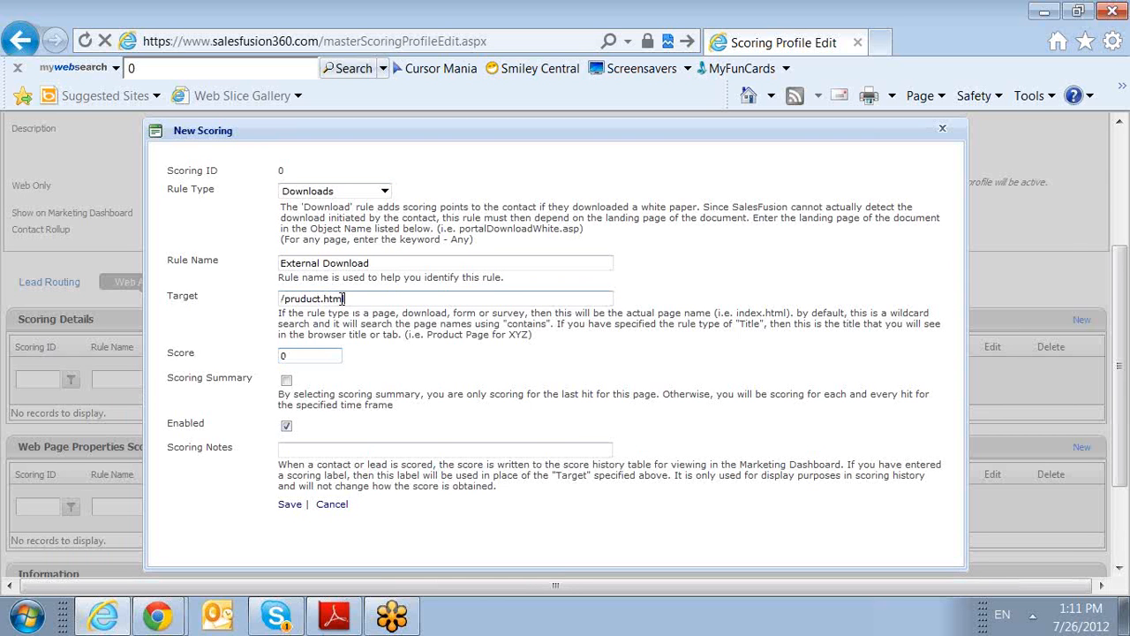
pyautogui.click(300, 298)
pyautogui.press('BackSpace')
pyautogui.write('o')
pyautogui.press('Tab')
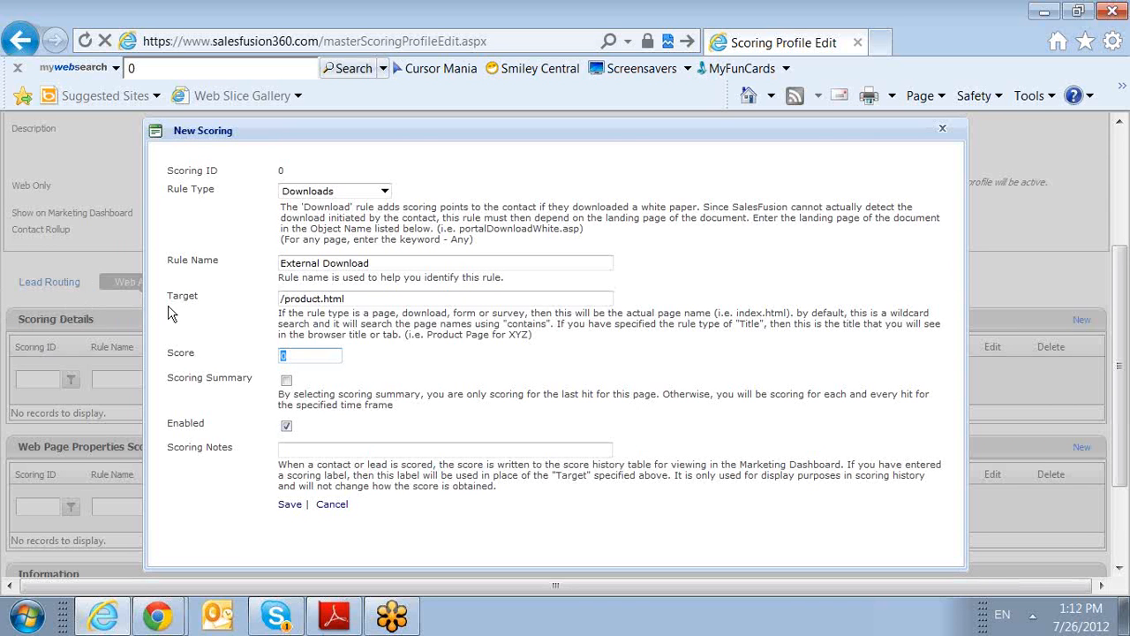
pyautogui.click(393, 298)
pyautogui.write('2')
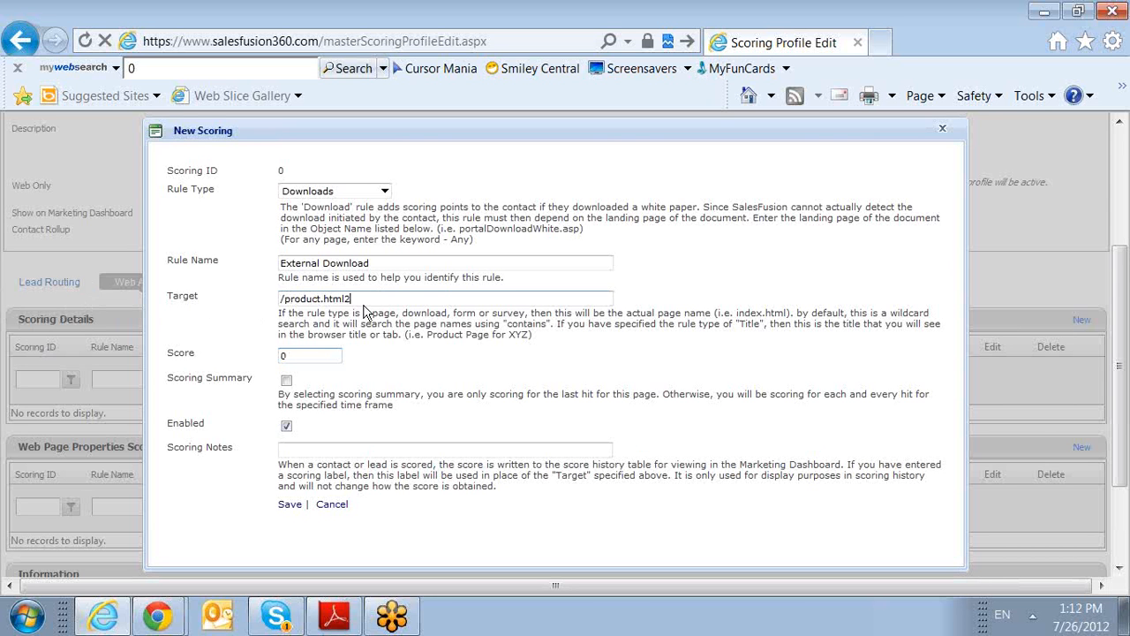
pyautogui.press('BackSpace')
# - Set the External Download rule's score to 3
pyautogui.doubleClick(301, 357)
pyautogui.write('3')
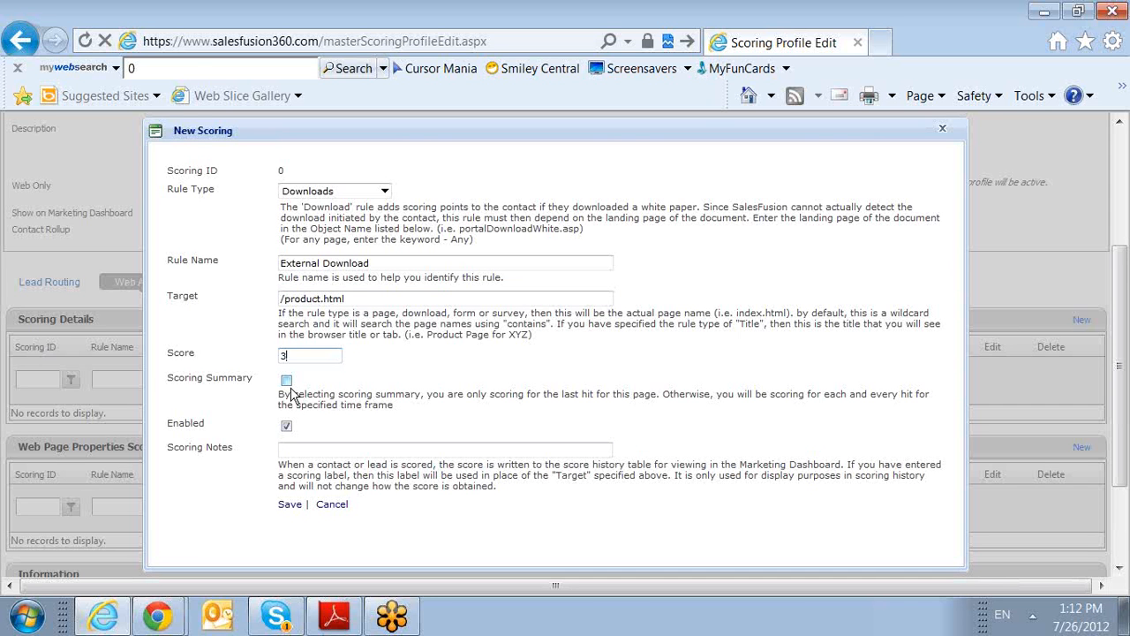
pyautogui.moveTo(346, 300); pyautogui.dragTo(187, 311)
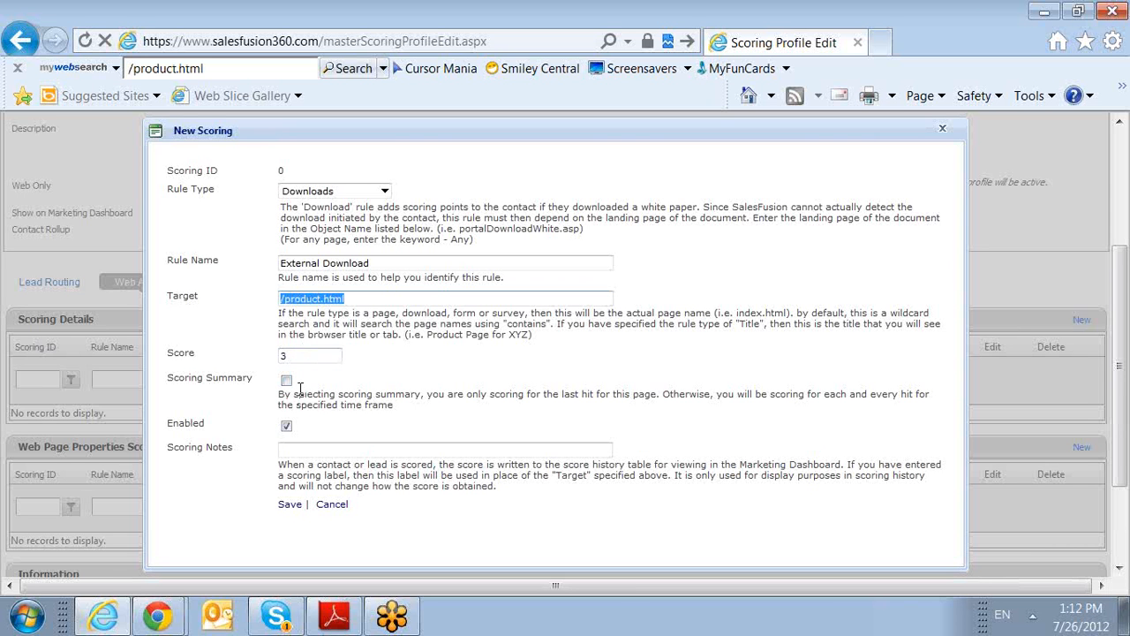
pyautogui.click(359, 299)
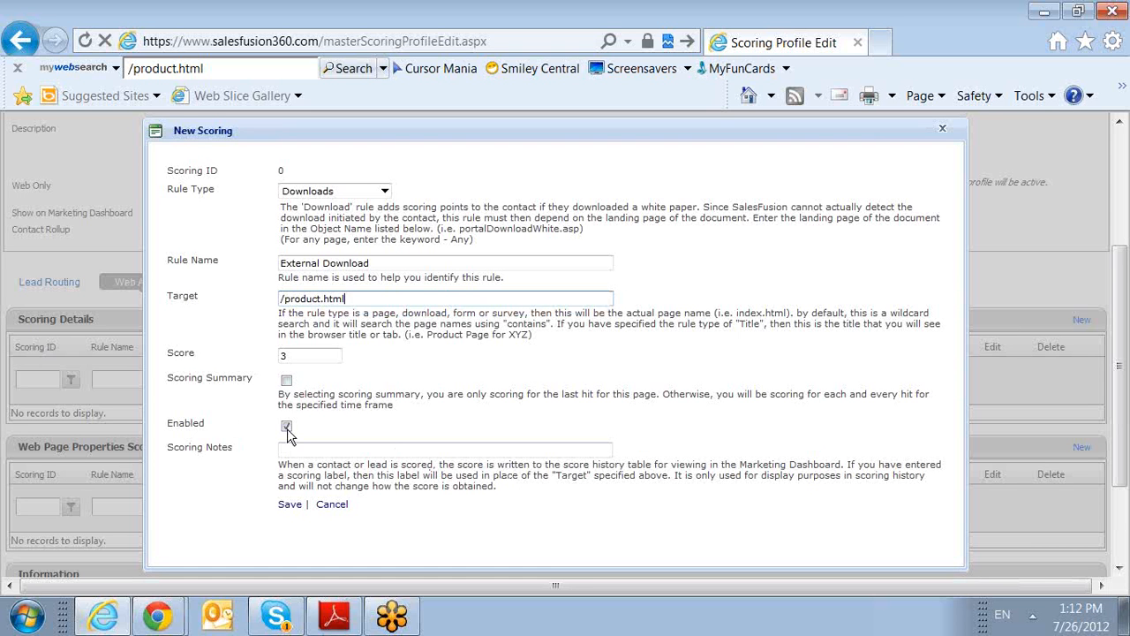
# - Copy the rule name "External Download" into the scoring notes and save the rule
pyautogui.click(316, 450)
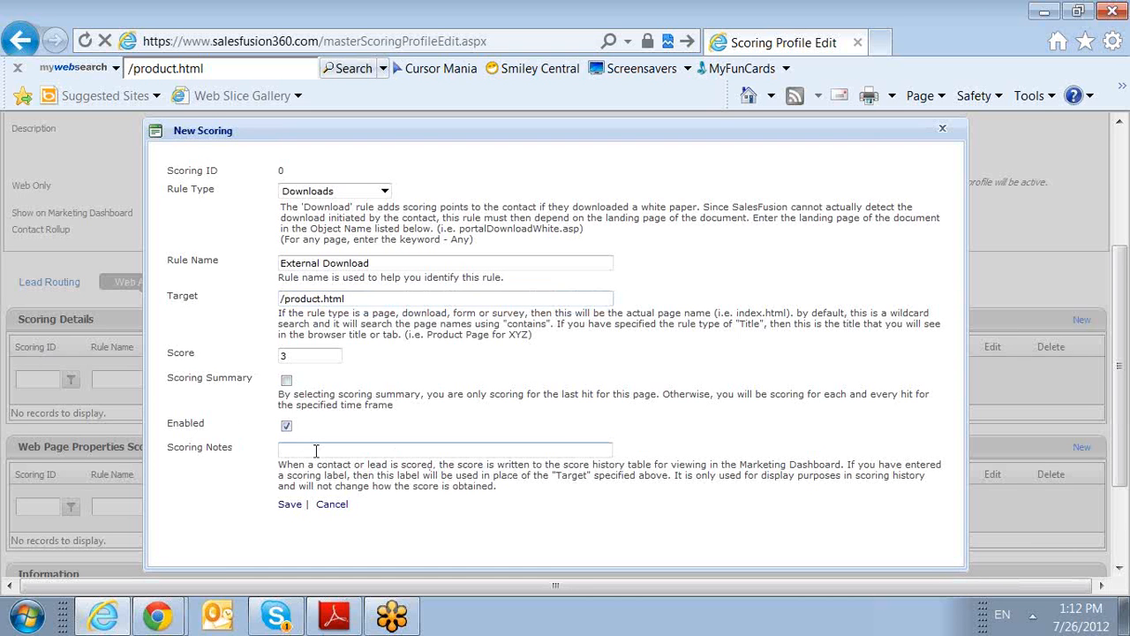
pyautogui.moveTo(369, 264); pyautogui.dragTo(279, 263)
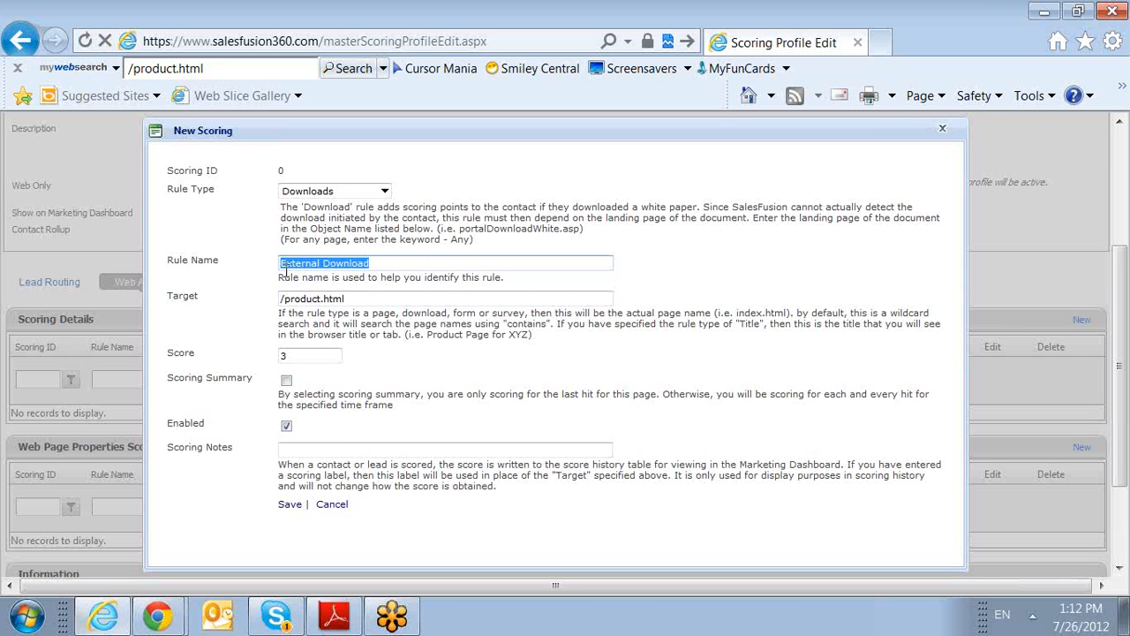
pyautogui.hotkey('ctrl', 'c')
pyautogui.click(322, 451)
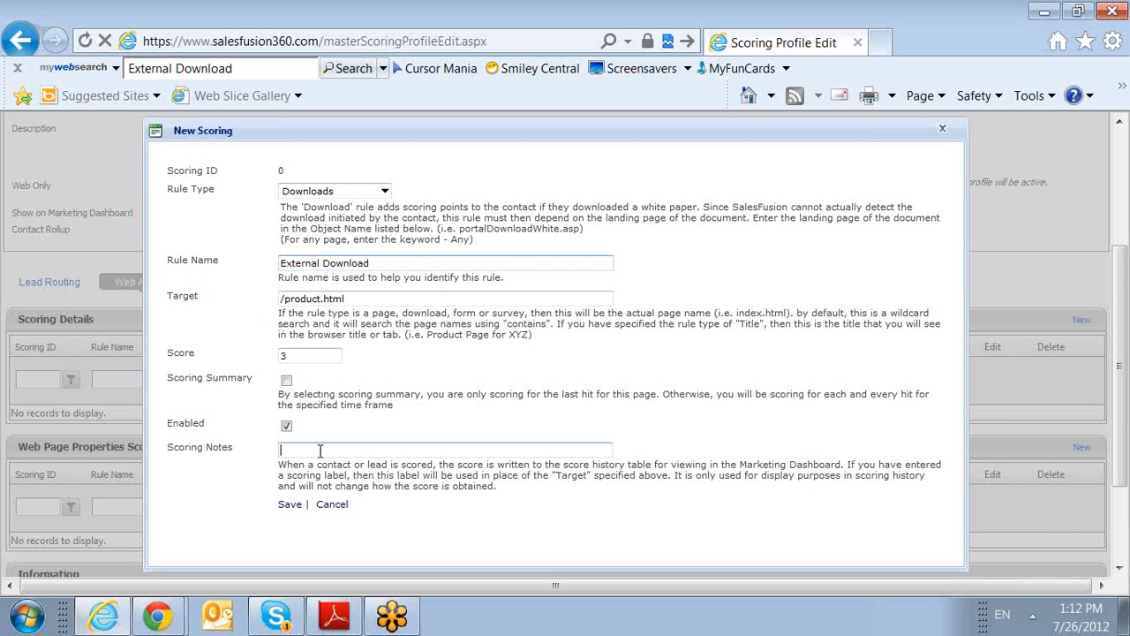
pyautogui.hotkey('ctrl', 'v')
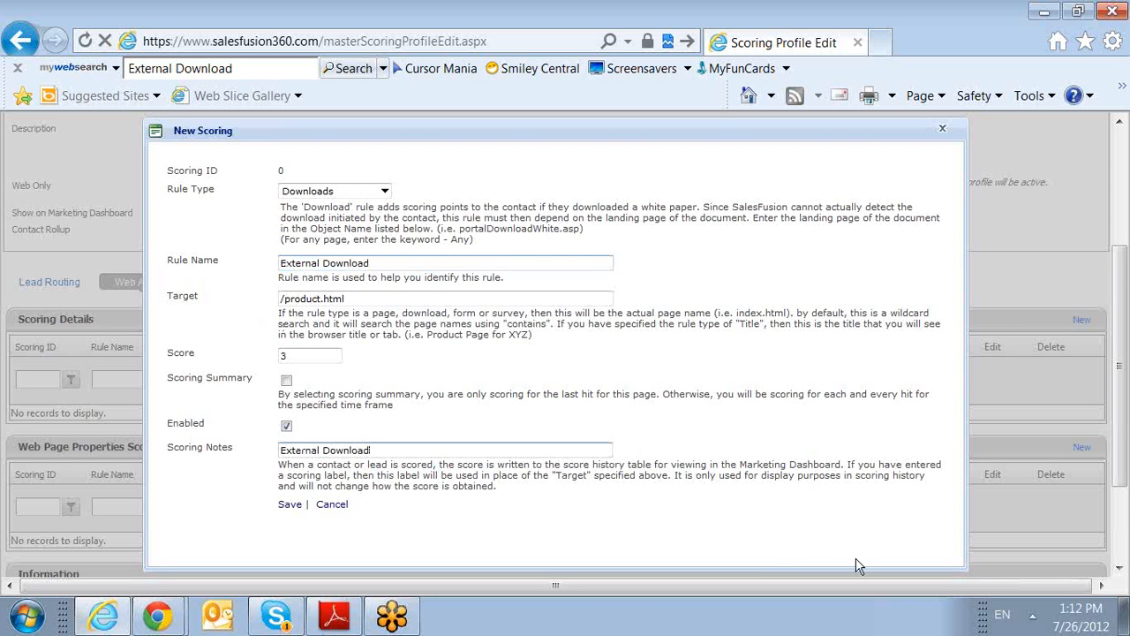
pyautogui.click(289, 504)
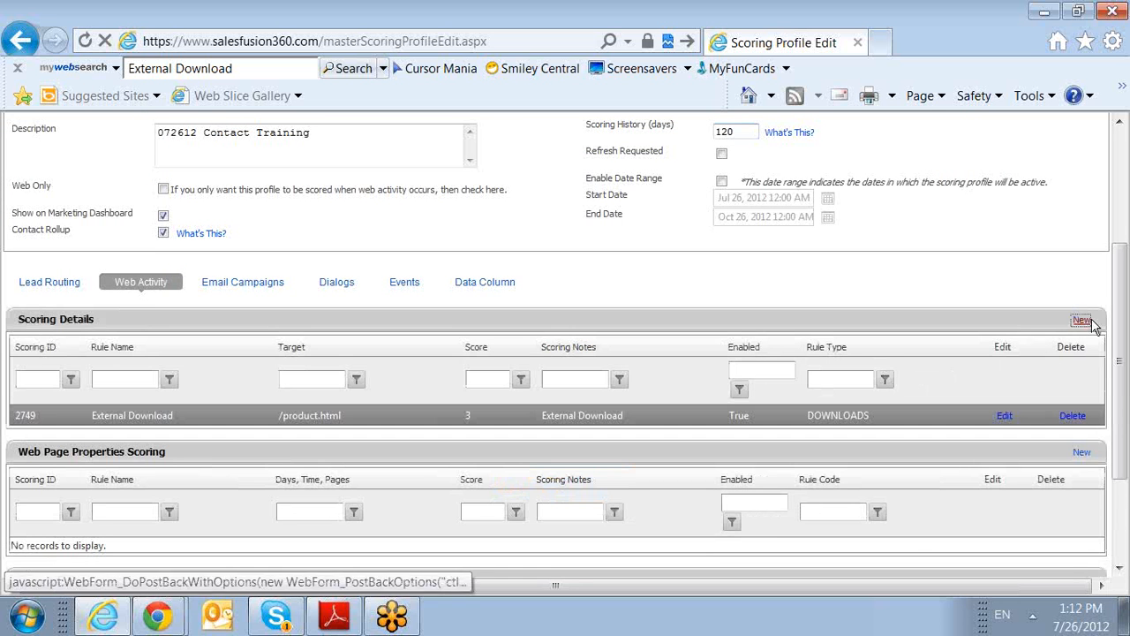
# - Start a second web activity scoring rule of type Target Page and name it "Any"
pyautogui.click(1092, 324)
pyautogui.click(350, 192)
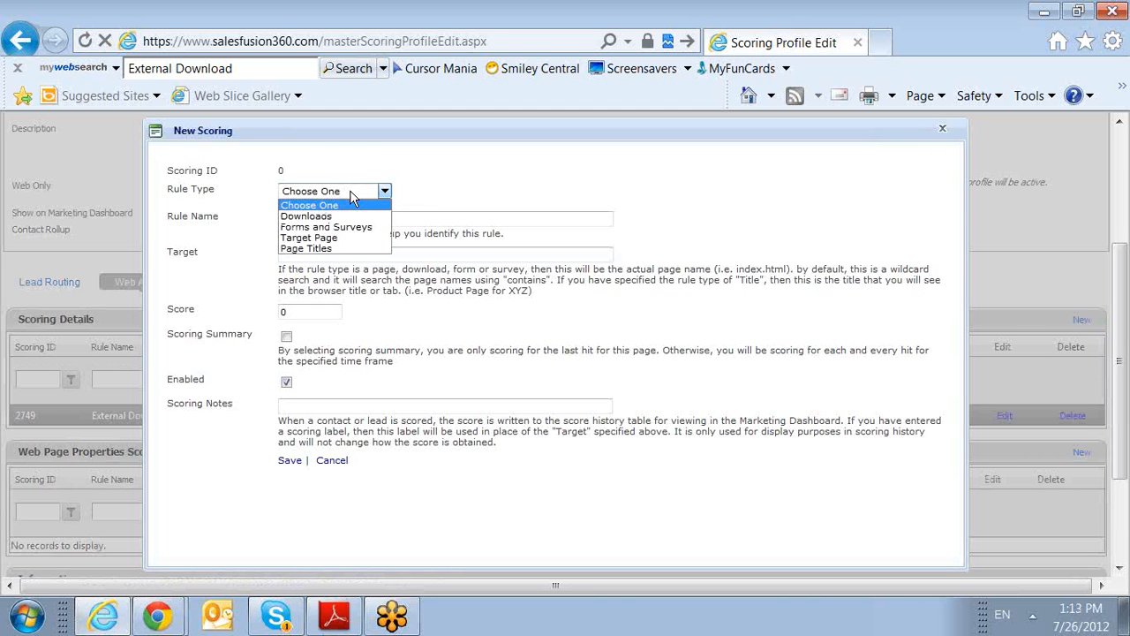
pyautogui.click(356, 239)
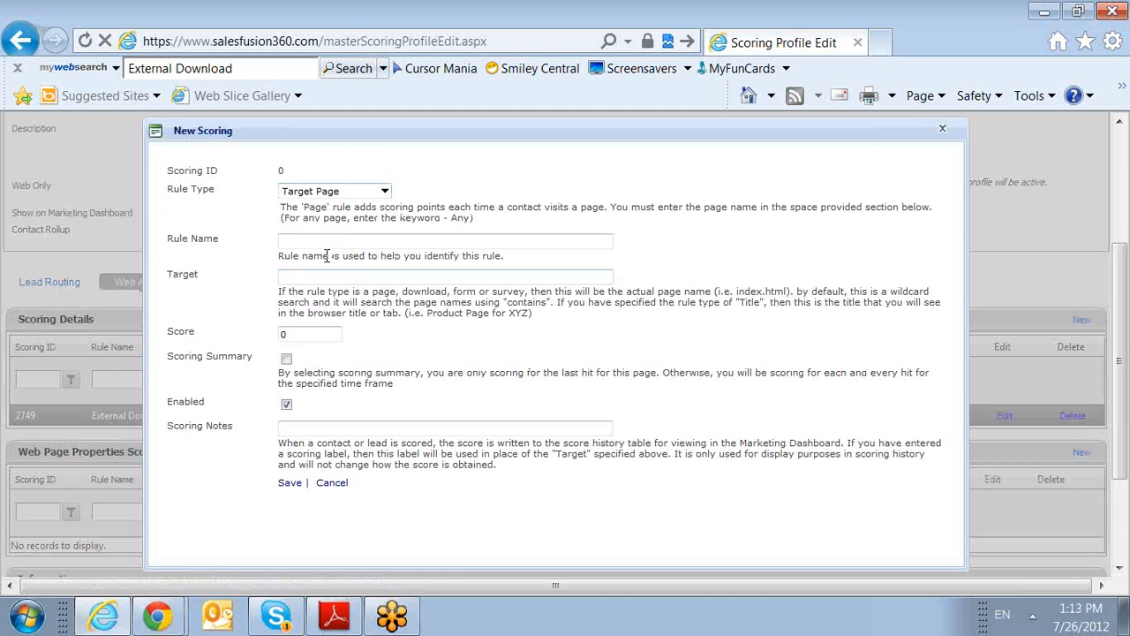
pyautogui.click(336, 242)
pyautogui.moveTo(477, 219); pyautogui.dragTo(297, 215)
pyautogui.click(324, 240)
# - Load salesfusion.com in a separate browser tab, look over its home page, and return to the unfinished scoring rule
pyautogui.click(879, 41)
pyautogui.write('salesfusion.com/')
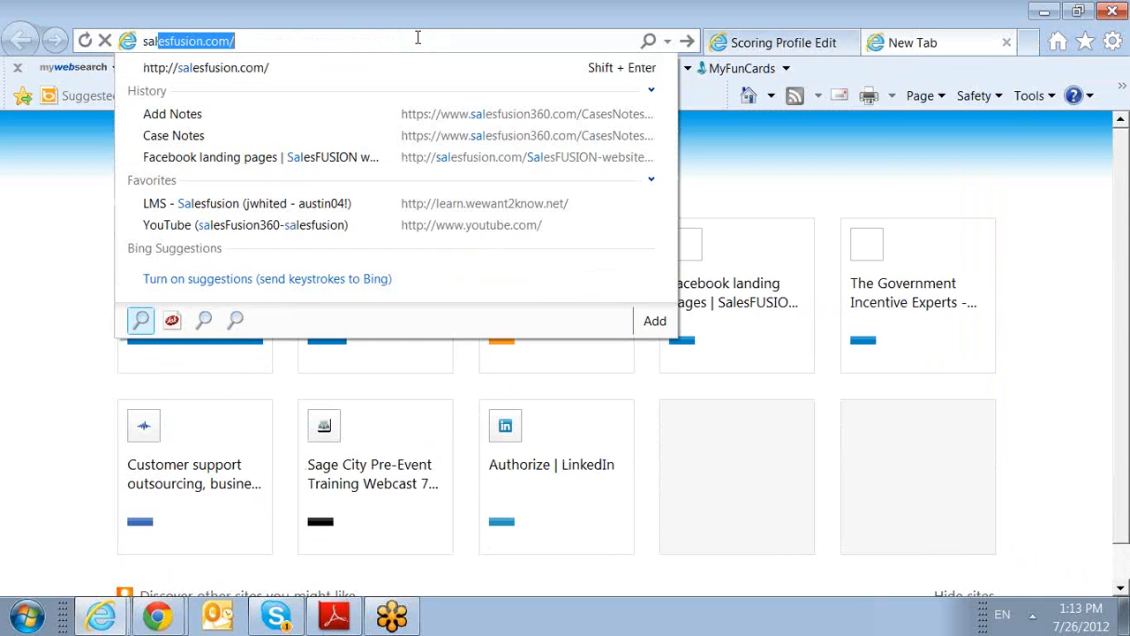
pyautogui.press('Return')
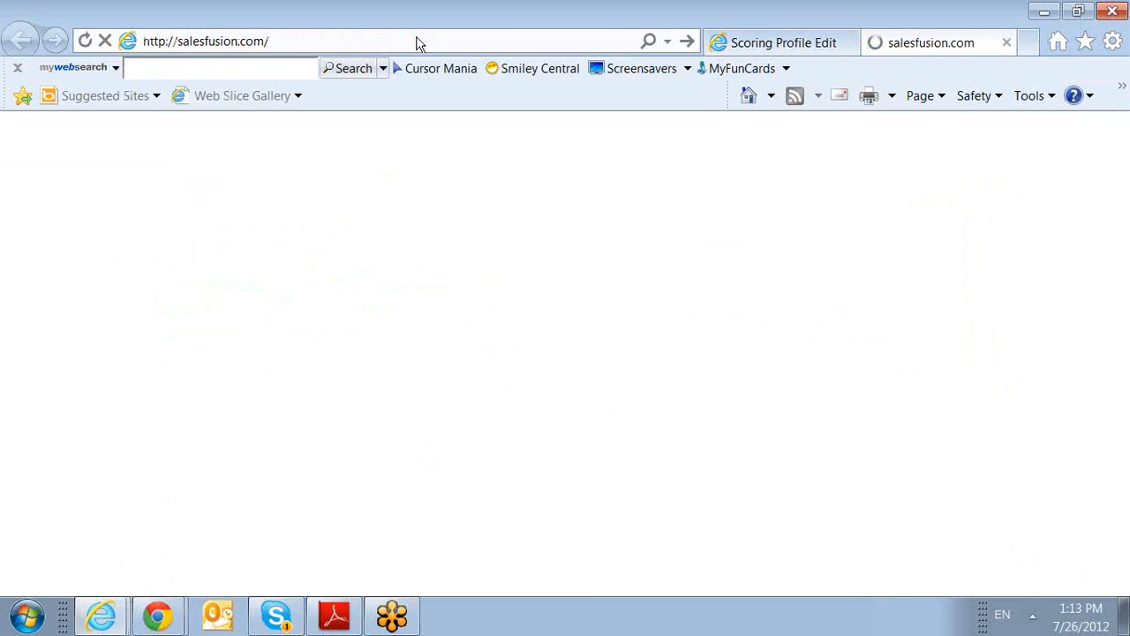
pyautogui.click(794, 42)
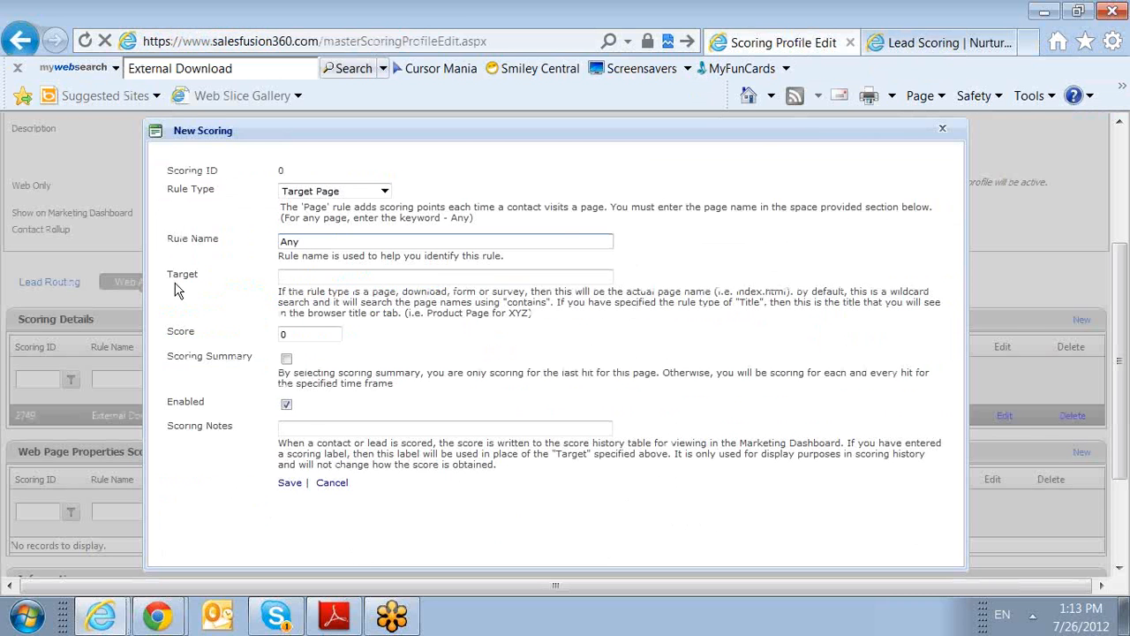
pyautogui.click(914, 46)
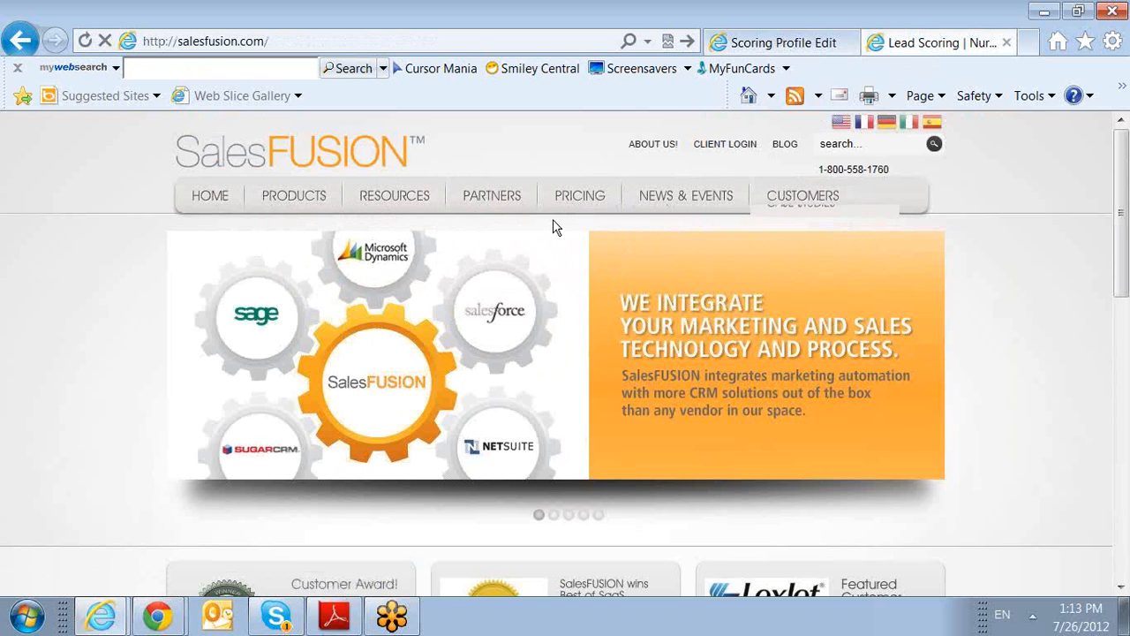
pyautogui.click(788, 46)
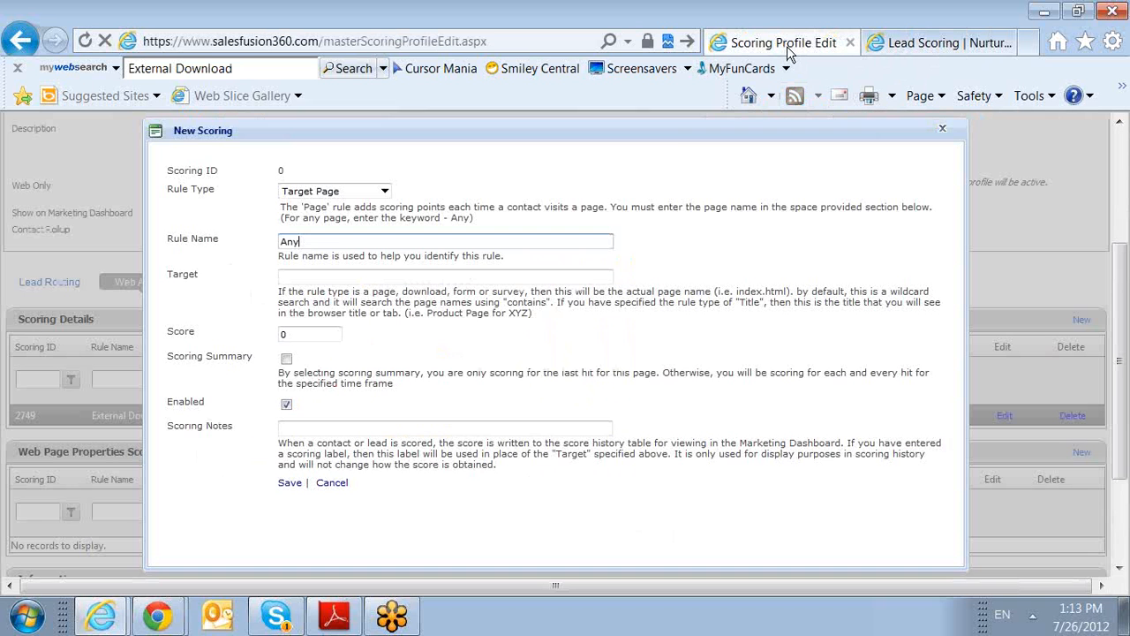
# - Set the Target Page rule's target to "Any" and its score to 1, and save the rule
pyautogui.doubleClick(309, 244)
pyautogui.click(280, 278)
pyautogui.write('Any')
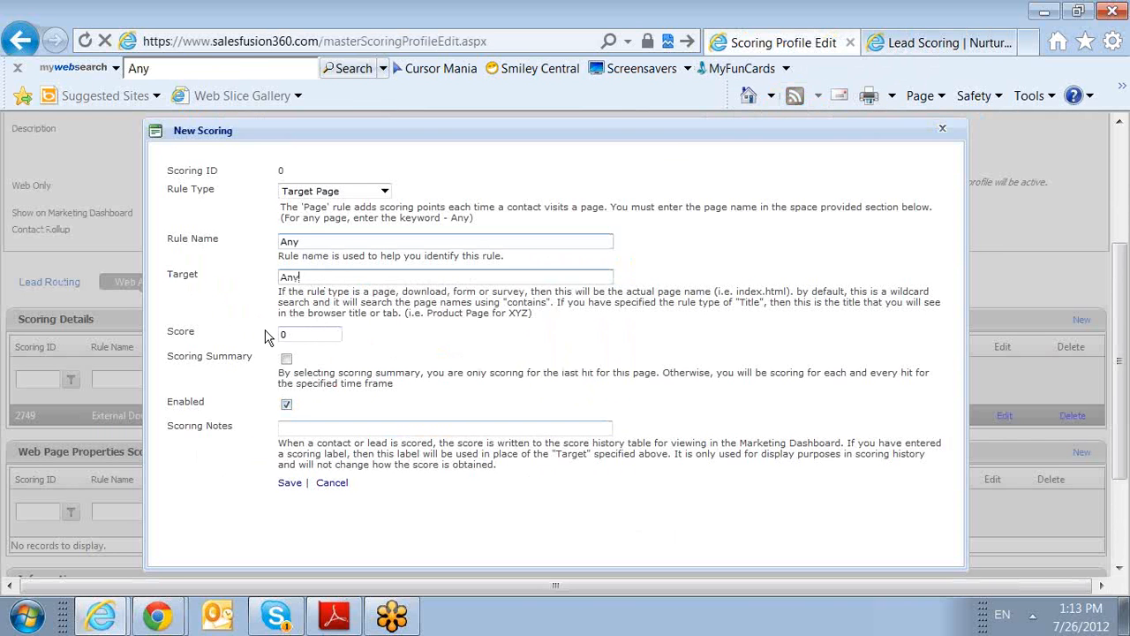
pyautogui.doubleClick(283, 334)
pyautogui.write('1')
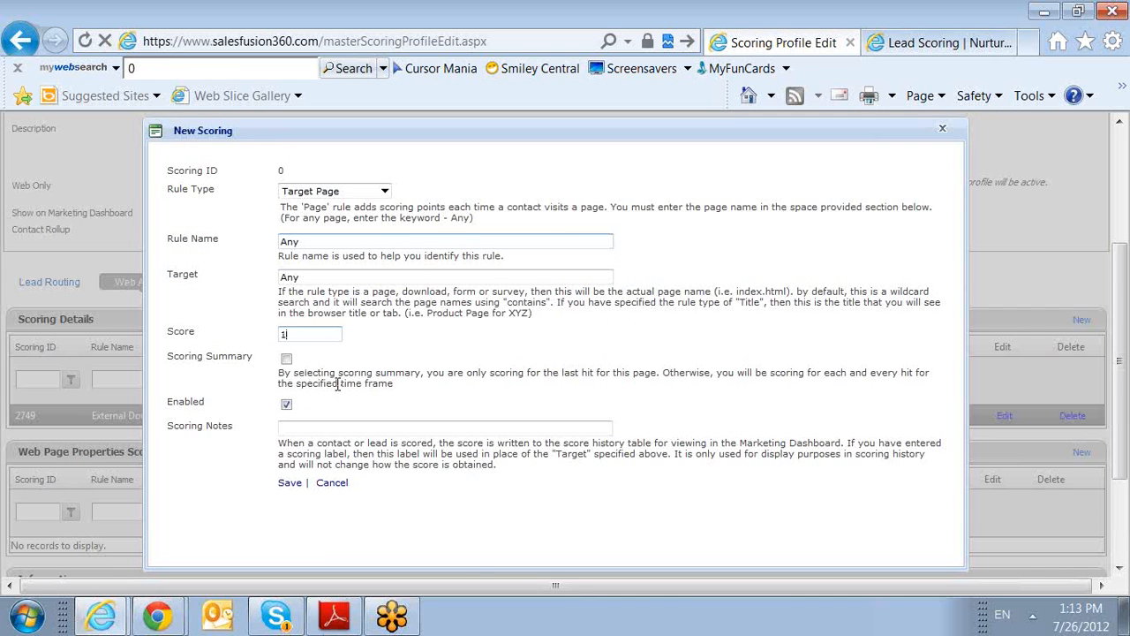
pyautogui.click(290, 484)
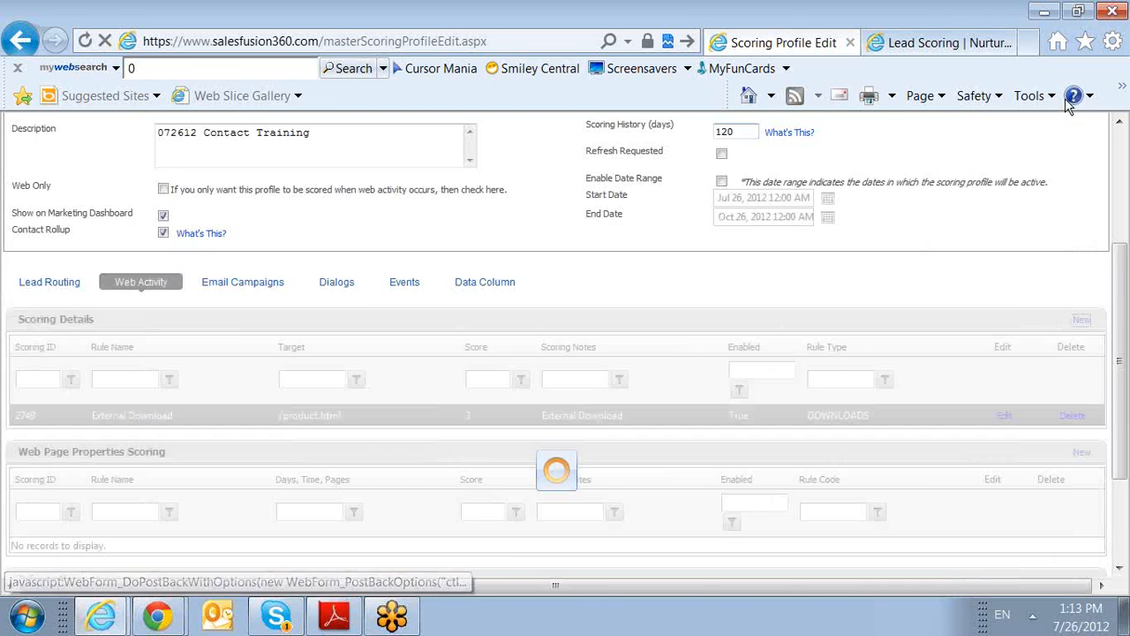
# - Visit the SalesFusion 360 and Become a Partner pages on the company website, then return to the scoring profile
pyautogui.click(939, 43)
pyautogui.moveTo(313, 206)
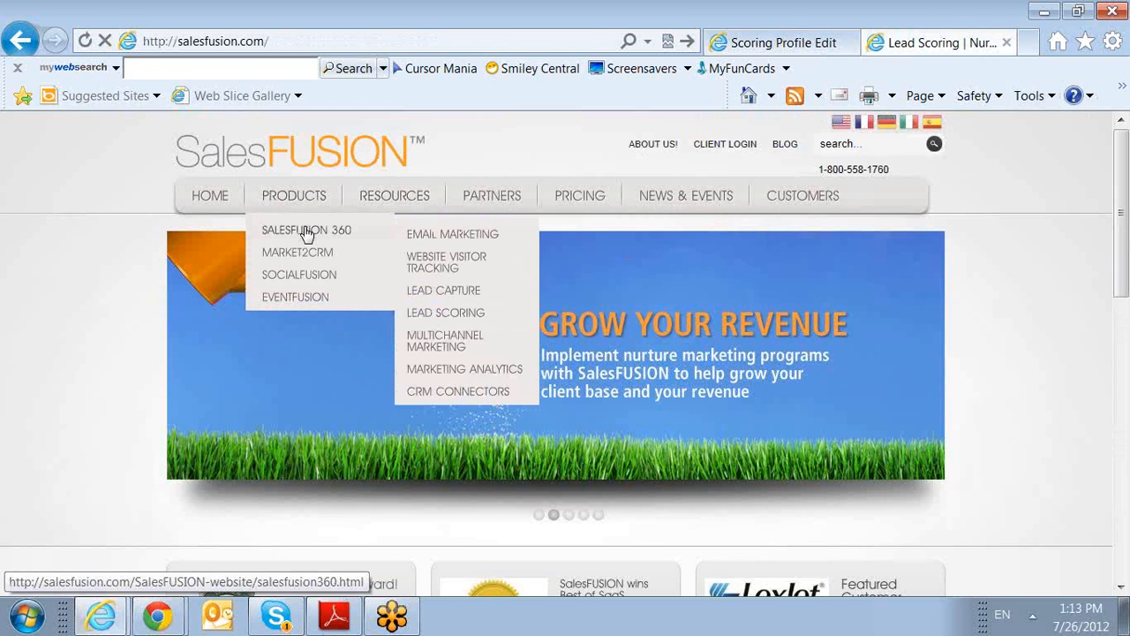
pyautogui.click(308, 231)
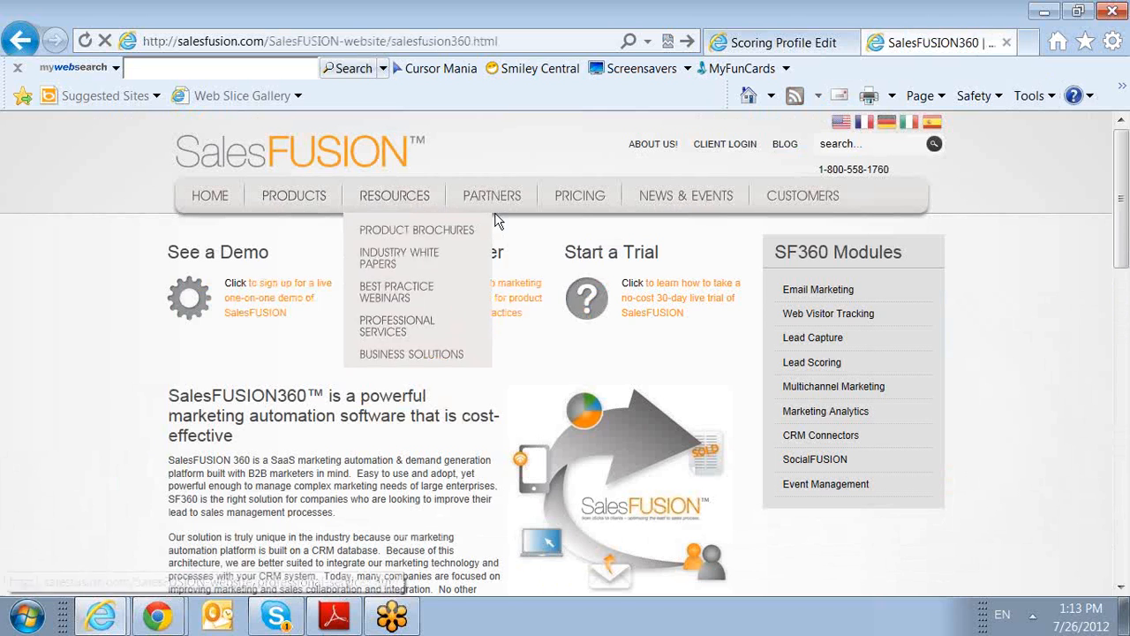
pyautogui.moveTo(479, 194)
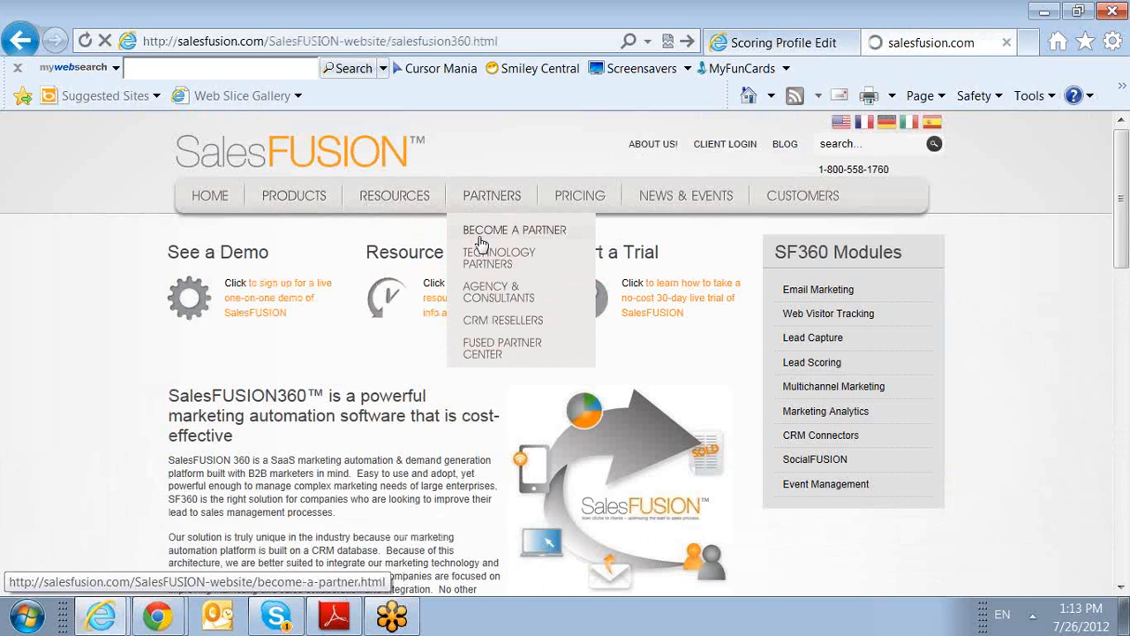
pyautogui.click(480, 237)
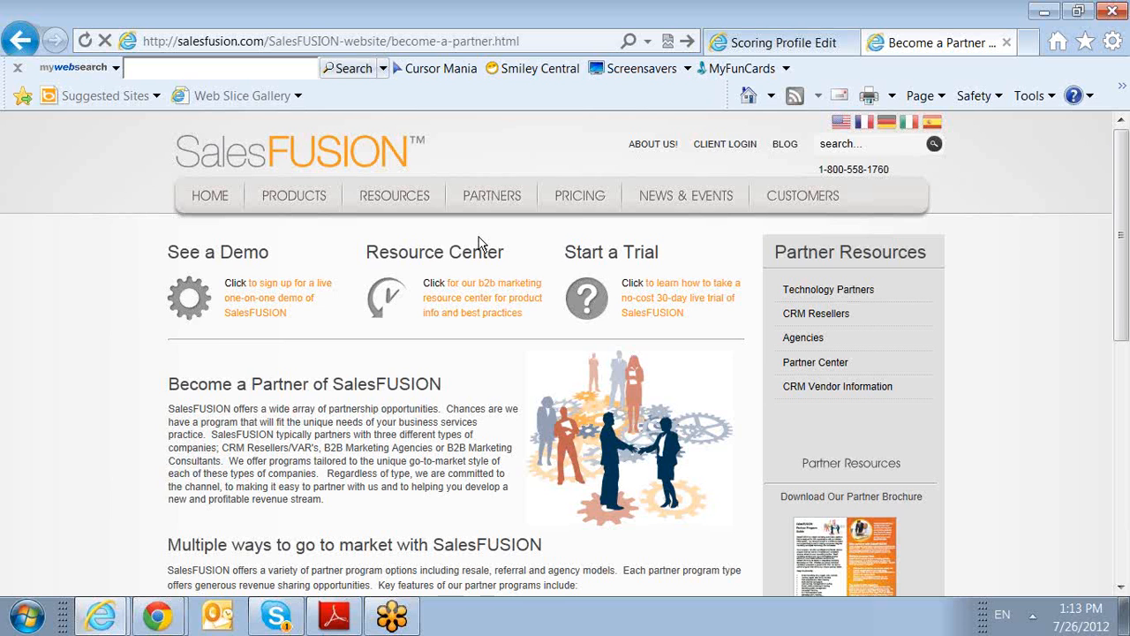
pyautogui.click(808, 43)
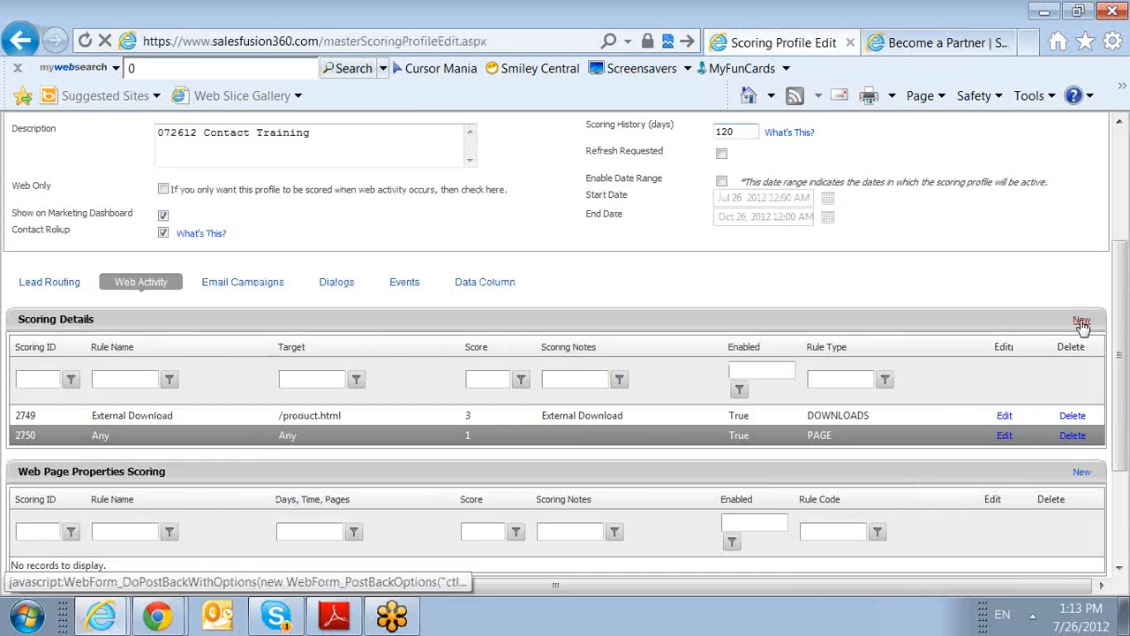
# - Switch to the company website and open its Subscription Pricing page
pyautogui.click(947, 43)
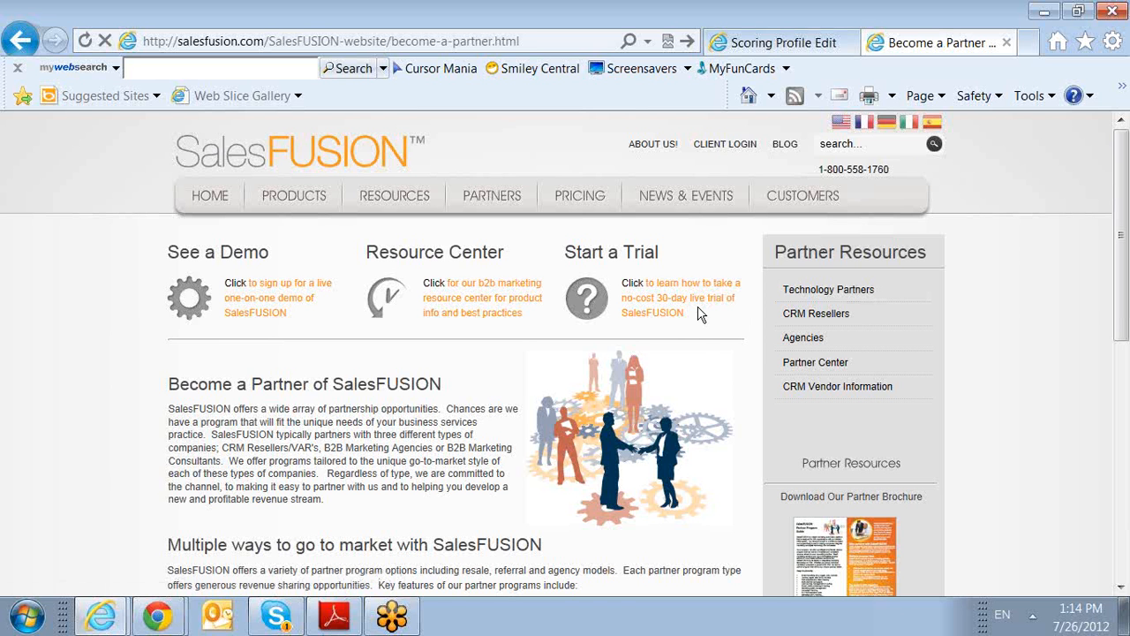
pyautogui.moveTo(596, 193)
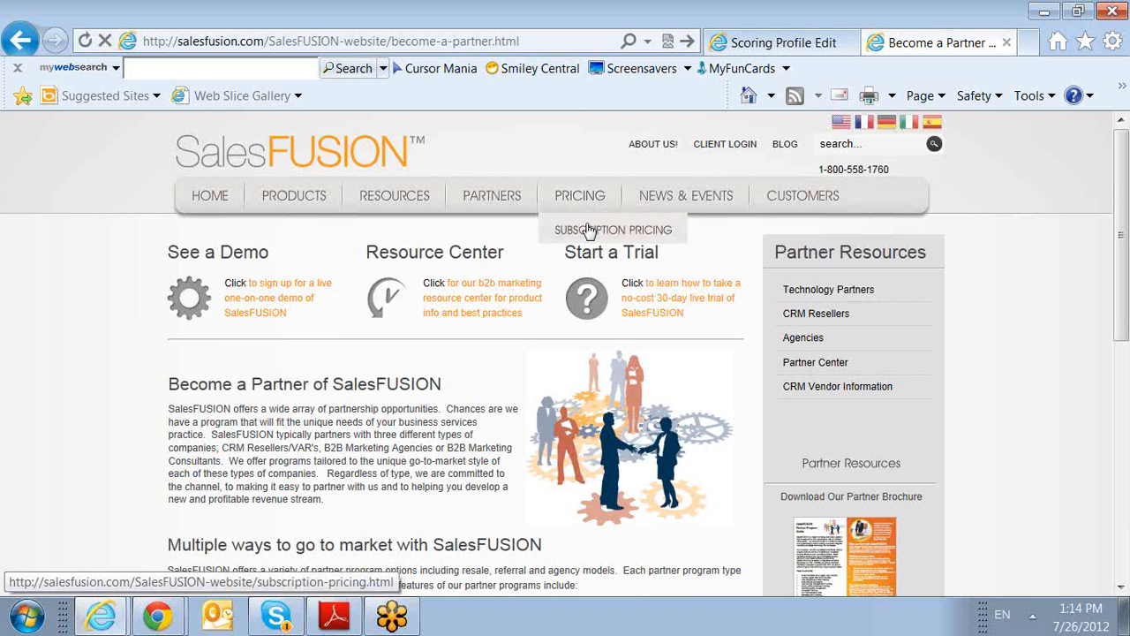
pyautogui.click(589, 230)
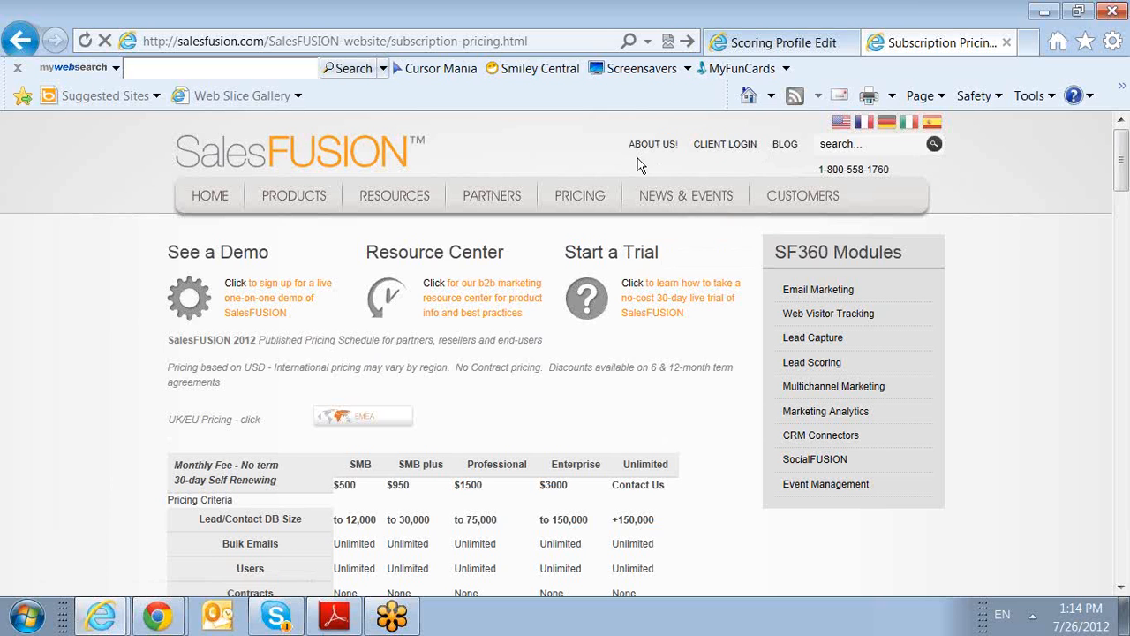
# - Copy the path "/SalesFUSION-website/subscription-pricing.html" from the pricing page's address, without the domain
pyautogui.click(466, 41)
pyautogui.moveTo(539, 41); pyautogui.dragTo(265, 44)
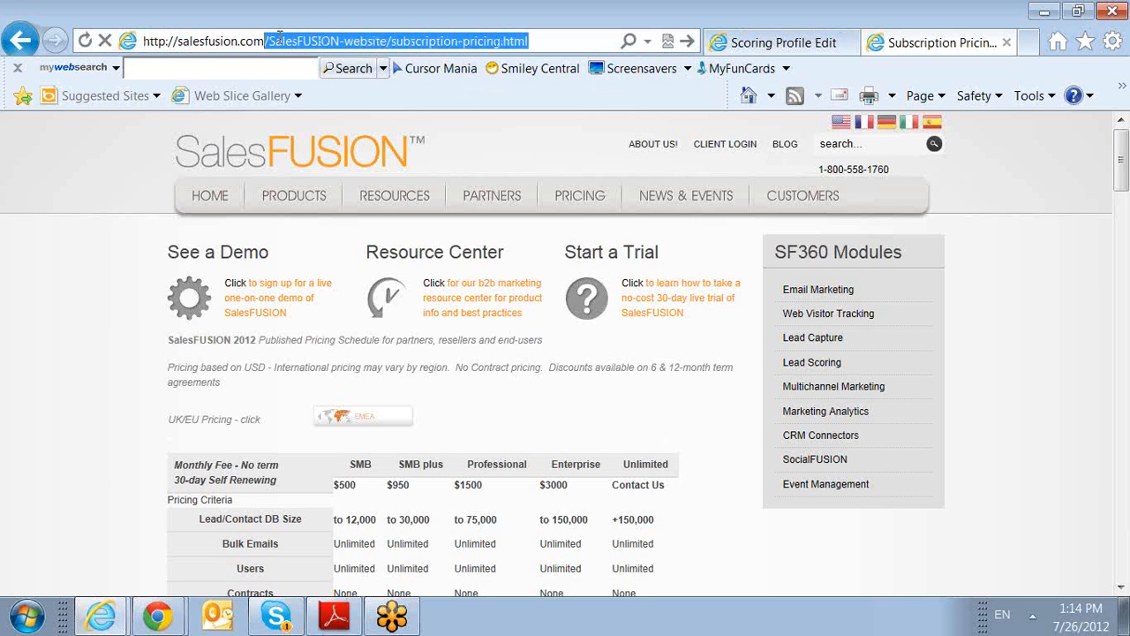
pyautogui.click(279, 40)
pyautogui.moveTo(535, 42); pyautogui.dragTo(129, 41)
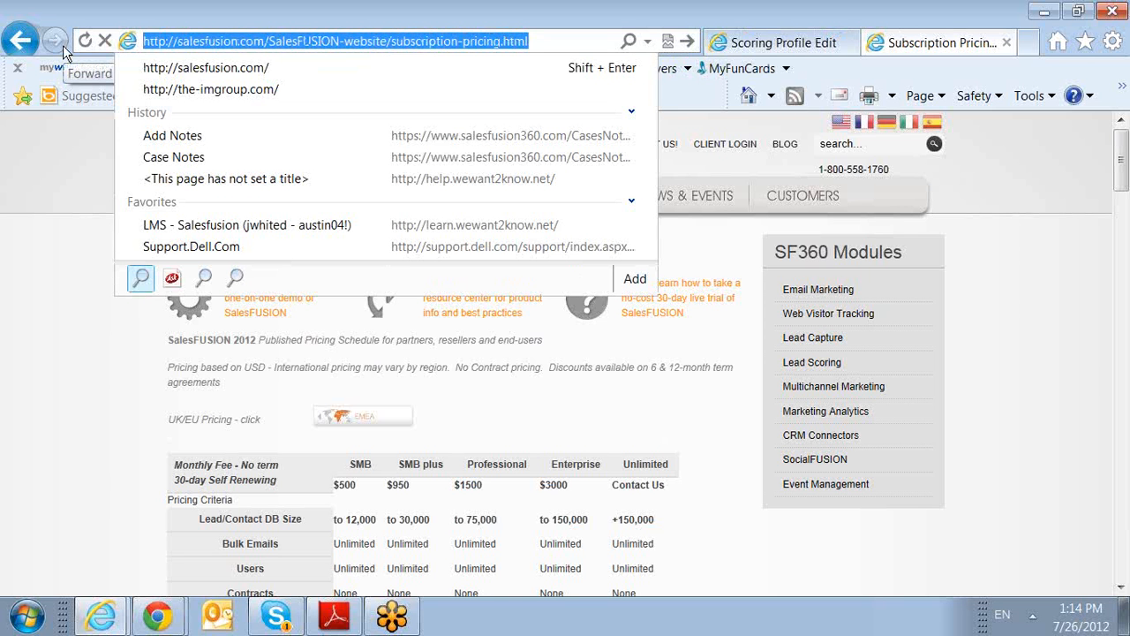
pyautogui.click(220, 42)
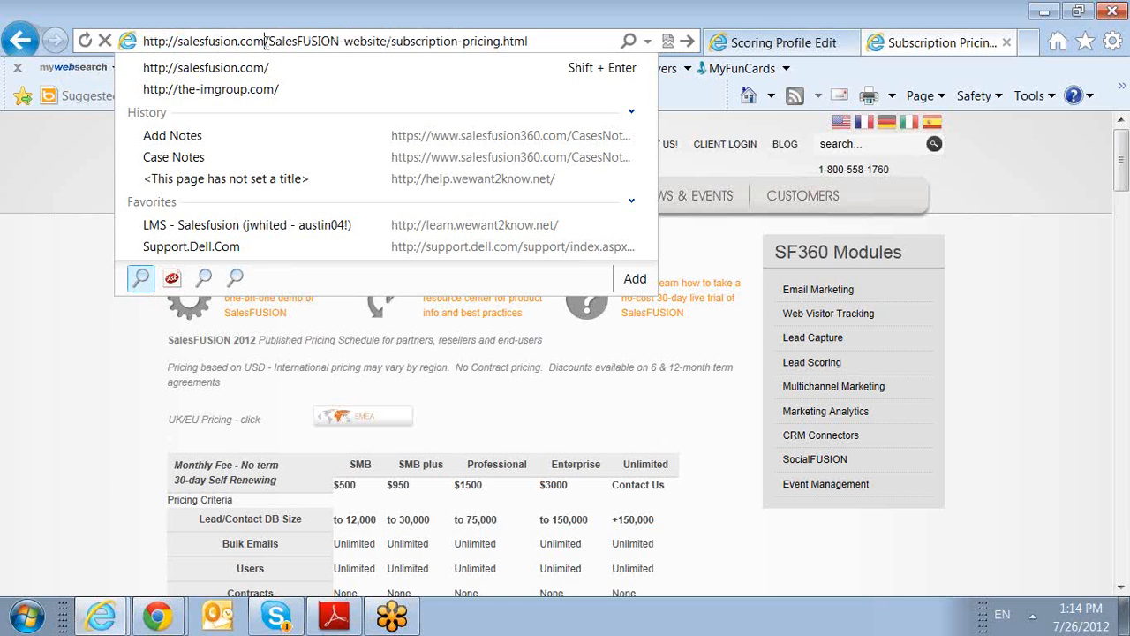
pyautogui.moveTo(265, 41); pyautogui.dragTo(540, 59)
pyautogui.hotkey('ctrl', 'c')
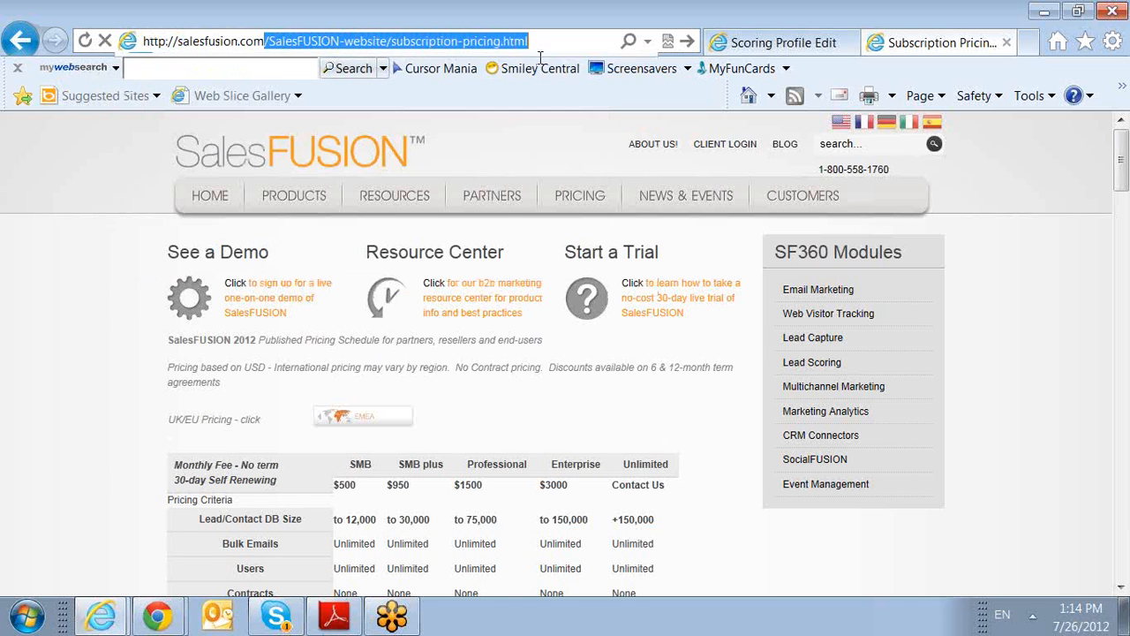
# - Return to the scoring profile and start a new web activity rule of type Target Page named "Pricing"
pyautogui.click(711, 46)
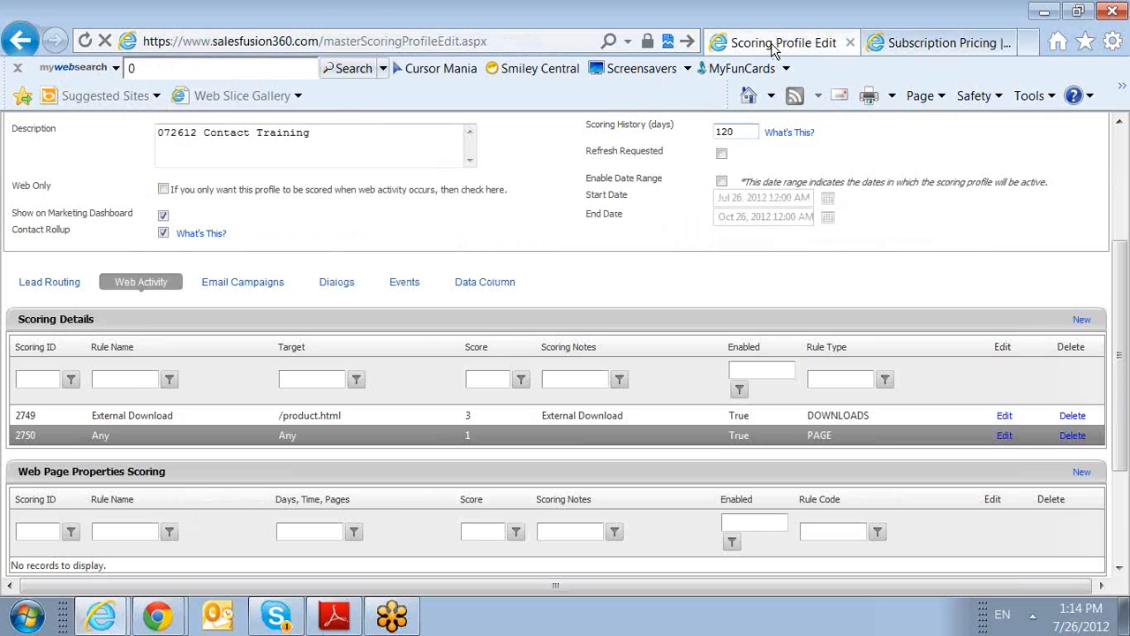
pyautogui.click(1085, 321)
pyautogui.click(331, 193)
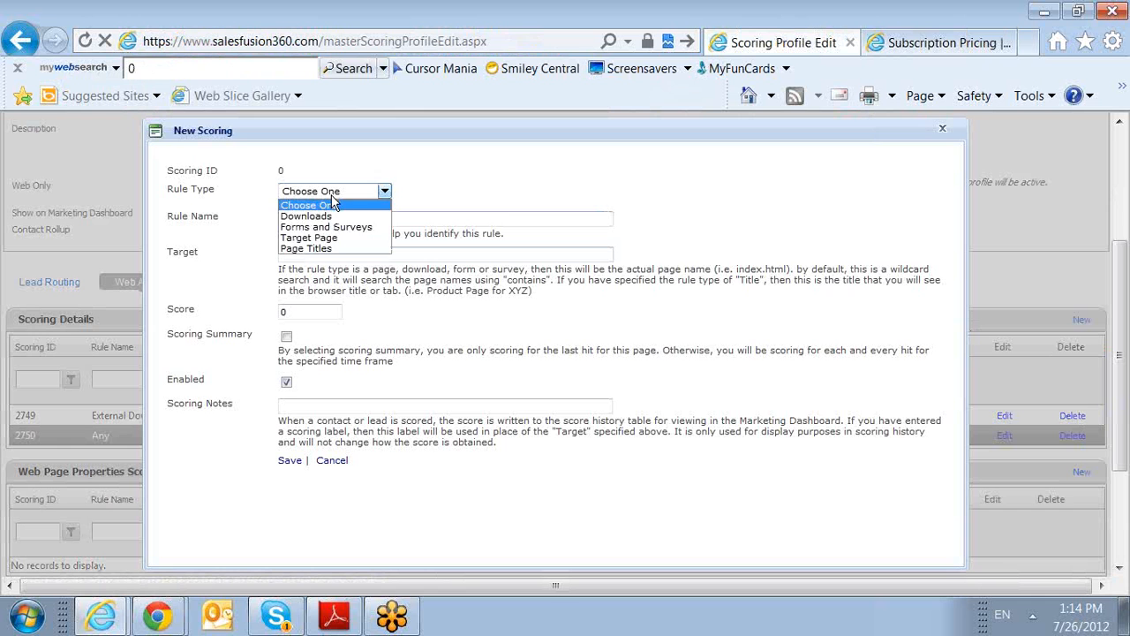
pyautogui.click(338, 239)
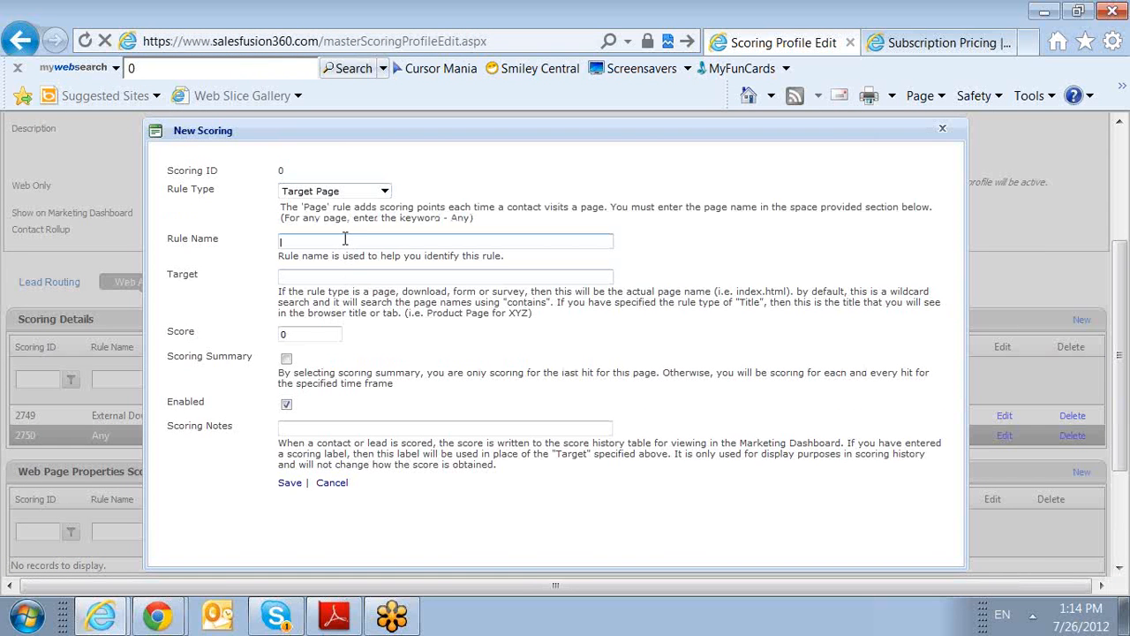
pyautogui.click(344, 239)
pyautogui.write('Pricing')
# - Paste the copied pricing page path as the rule's target, set the score to 5, and save the rule
pyautogui.press('Tab')
pyautogui.hotkey('ctrl', 'v')
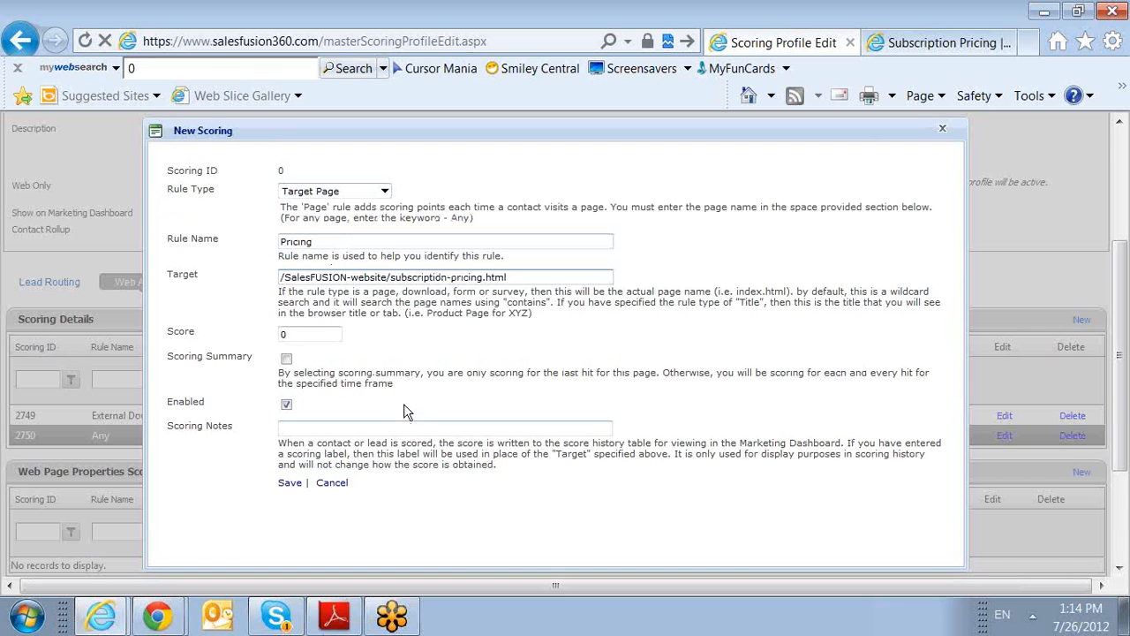
pyautogui.press('Tab')
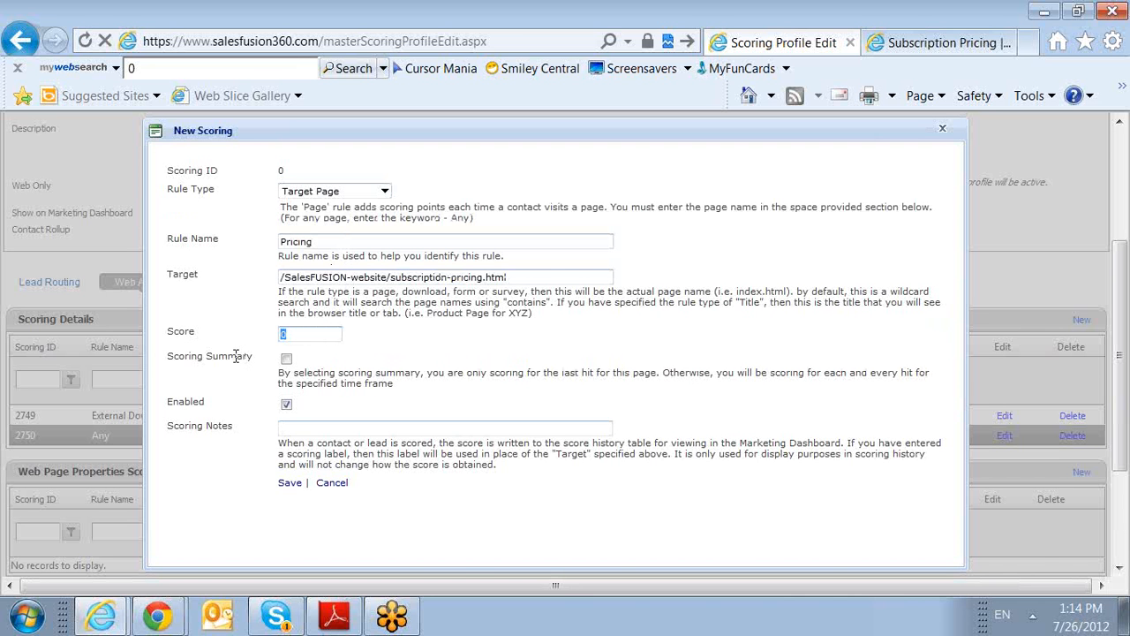
pyautogui.write('5')
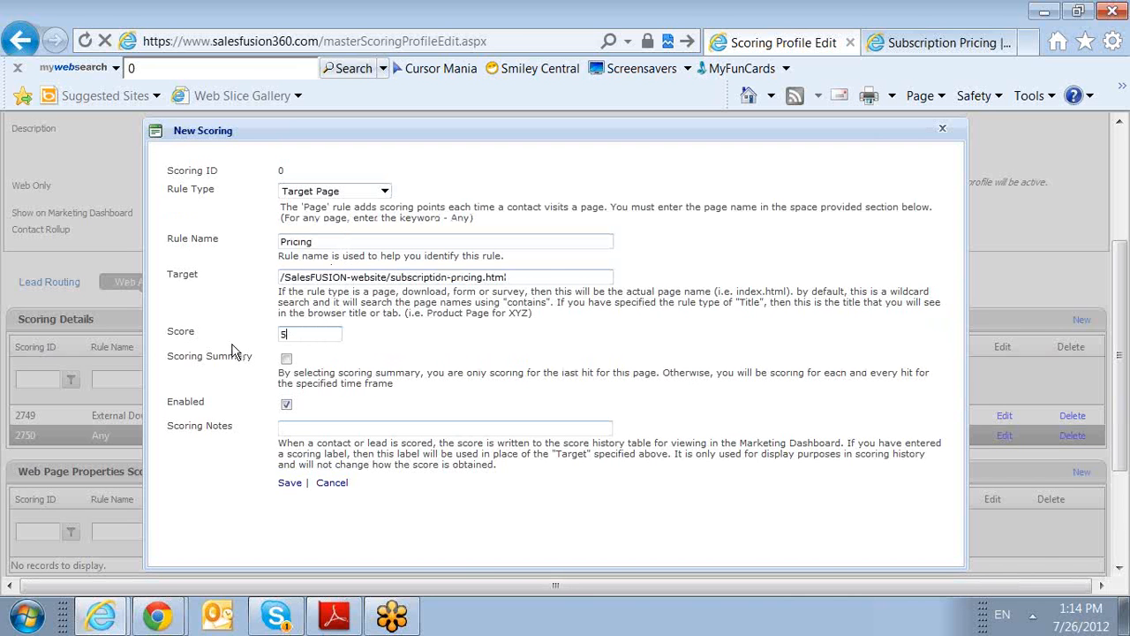
pyautogui.click(290, 484)
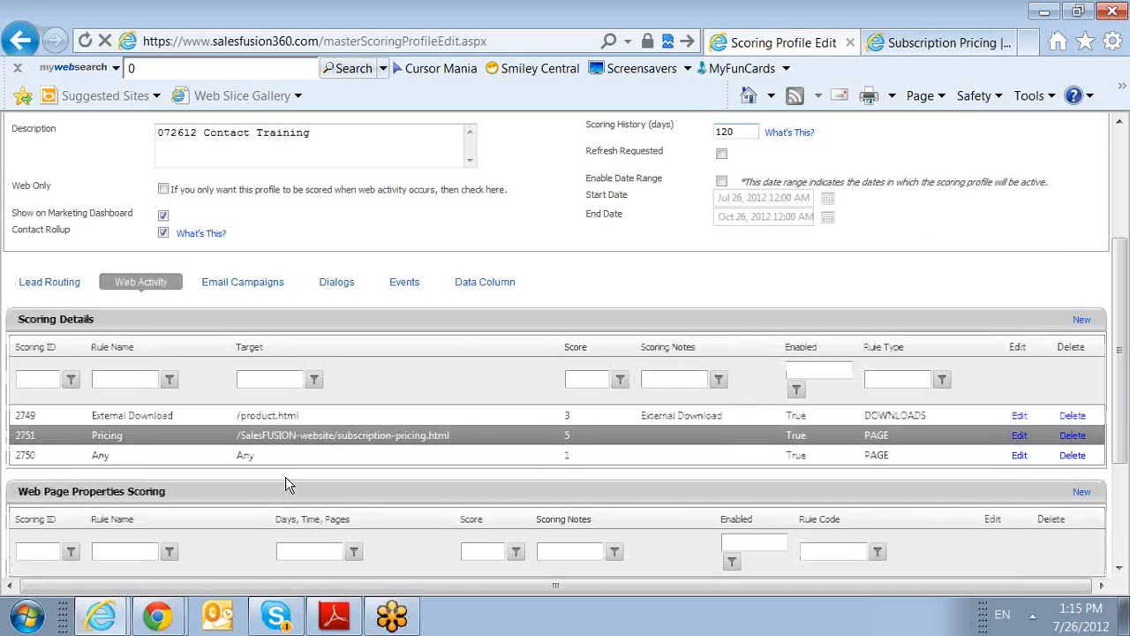
# - Start a new scoring rule of type Page Titles and check the pricing page's full title on the company website
pyautogui.click(1083, 320)
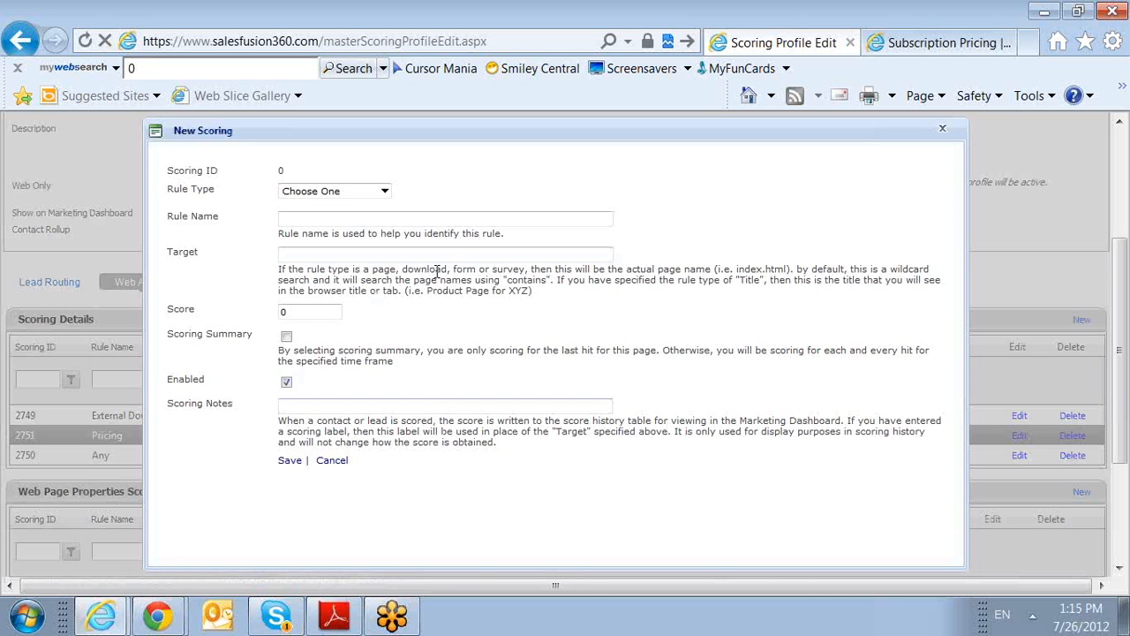
pyautogui.click(385, 191)
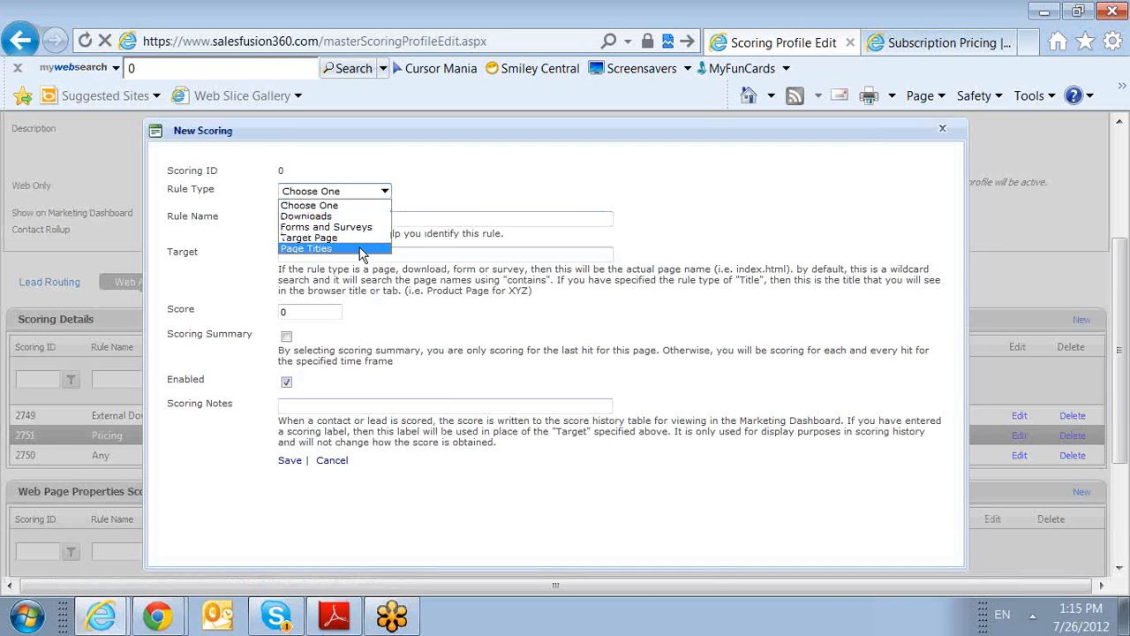
pyautogui.click(360, 251)
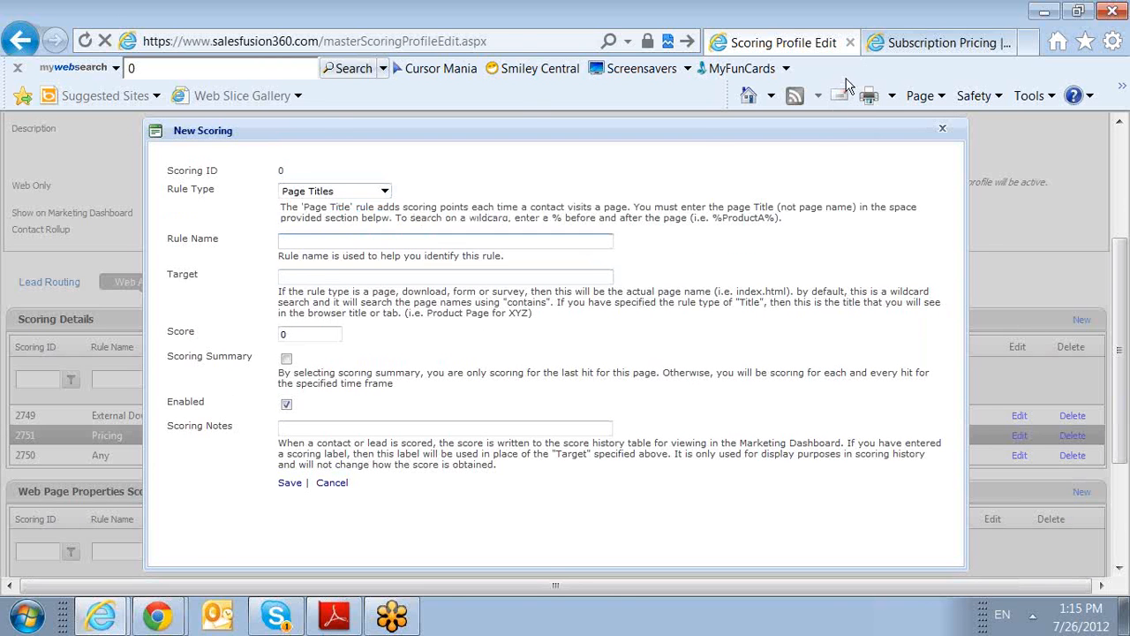
pyautogui.click(914, 42)
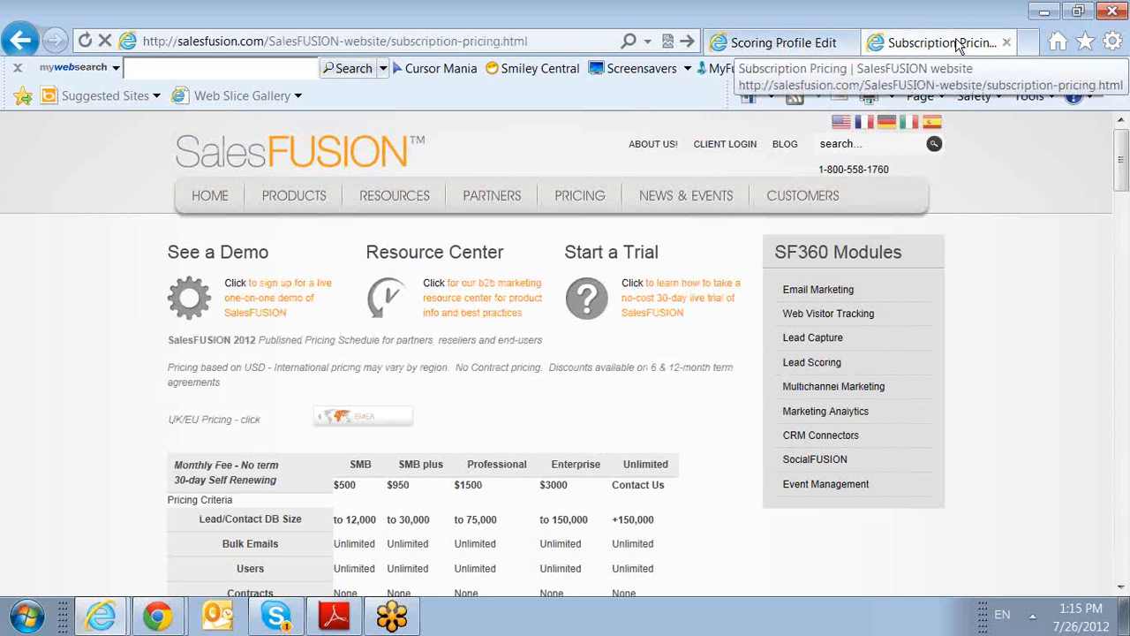
pyautogui.click(798, 43)
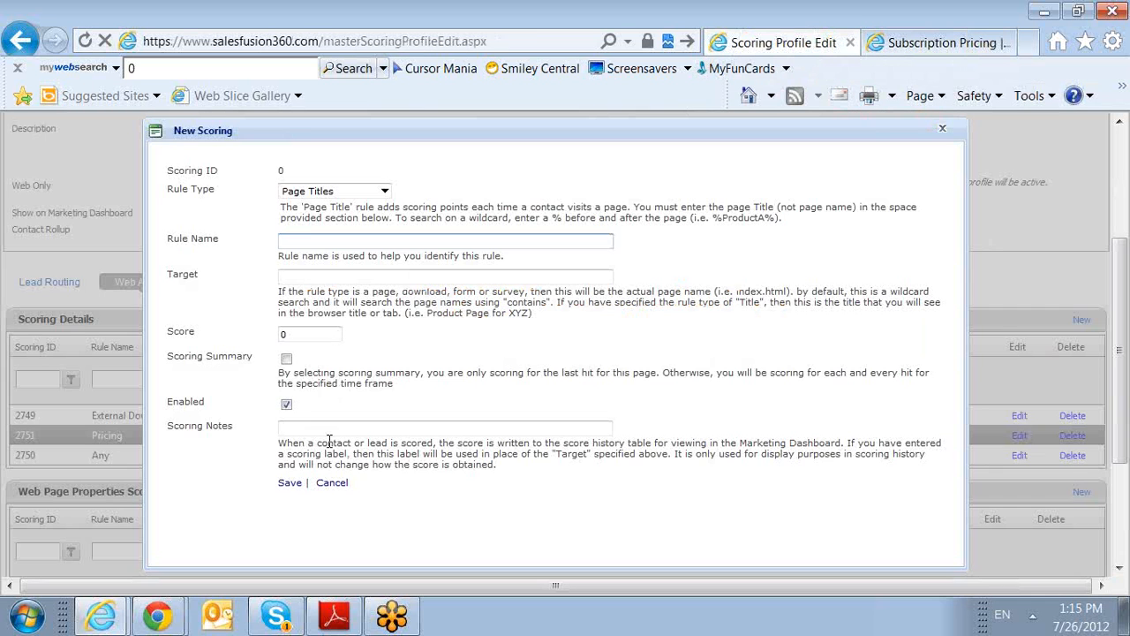
# - Name the Page Titles rule "Pricing" and set its target to "Subscription Pricing | SalesFUSION Website"
pyautogui.click(317, 245)
pyautogui.write('Pricing')
pyautogui.press('Tab')
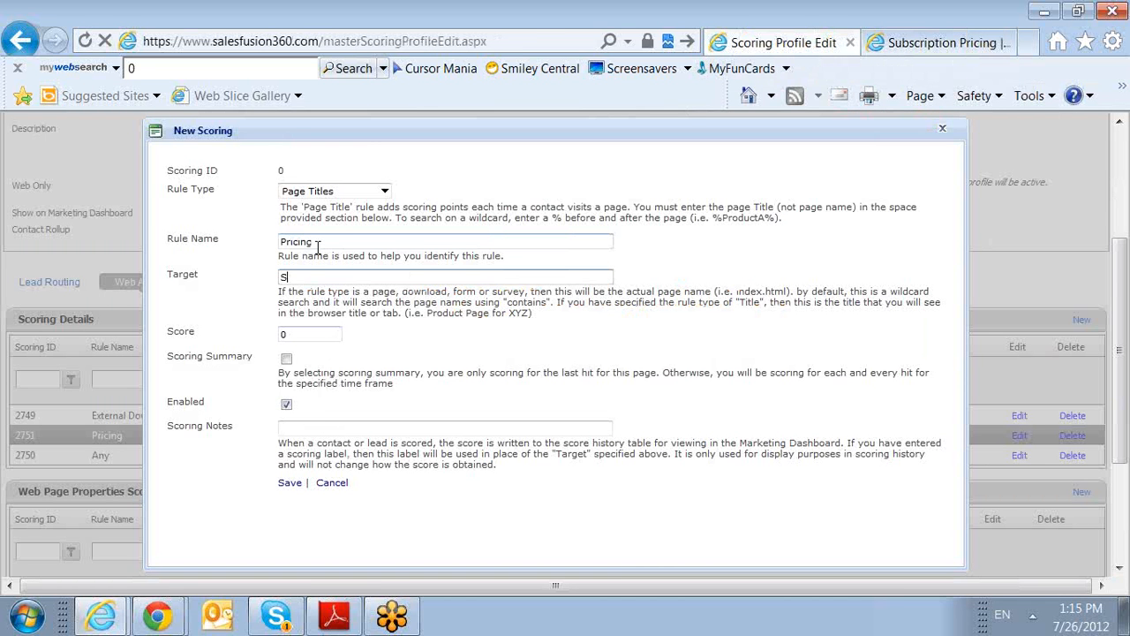
pyautogui.write('Subscription Pricing | SAlesFUSION Website')
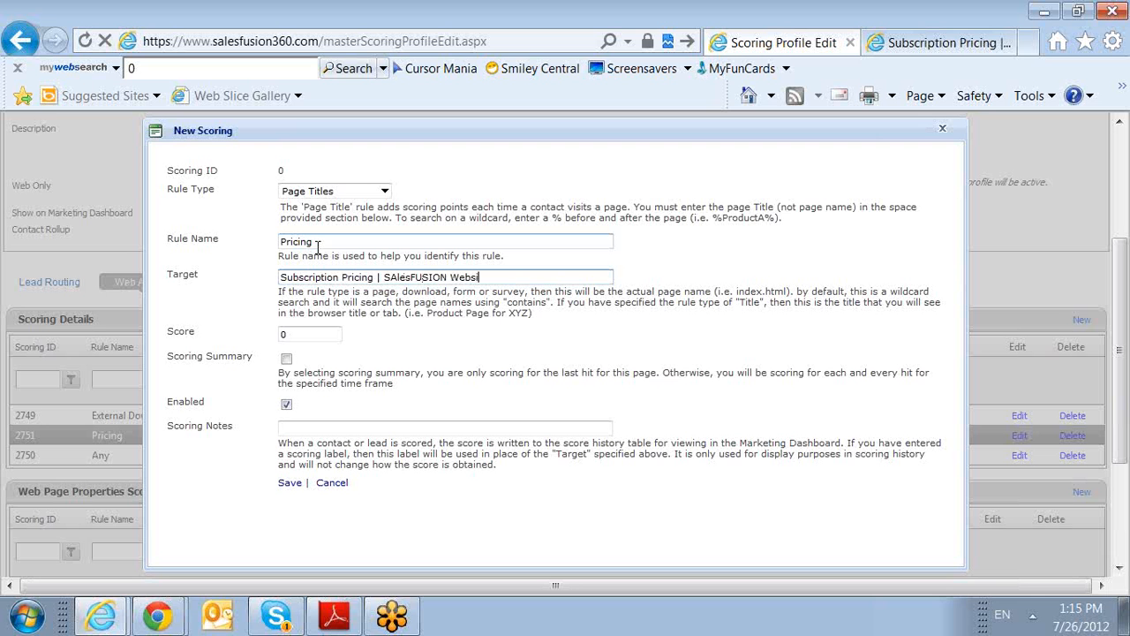
pyautogui.click(395, 281)
pyautogui.press('BackSpace')
pyautogui.write('a')
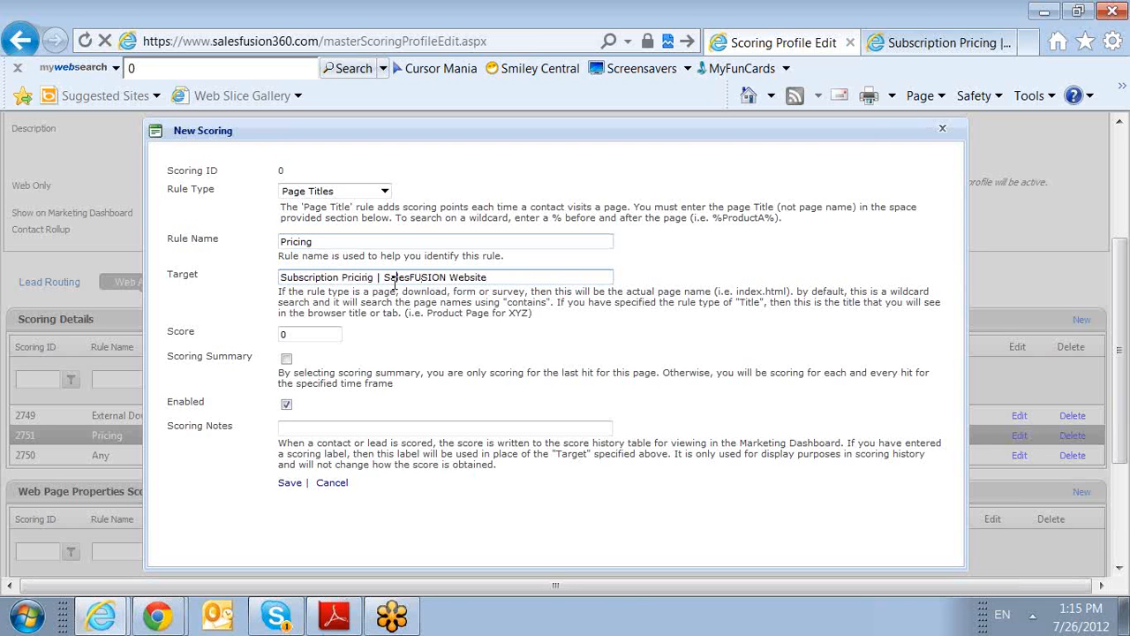
# - Compare the page titles of the Microsoft Dynamics CRM and Facebook Landing Pages on the company website, and return to the unfinished rule
pyautogui.click(914, 53)
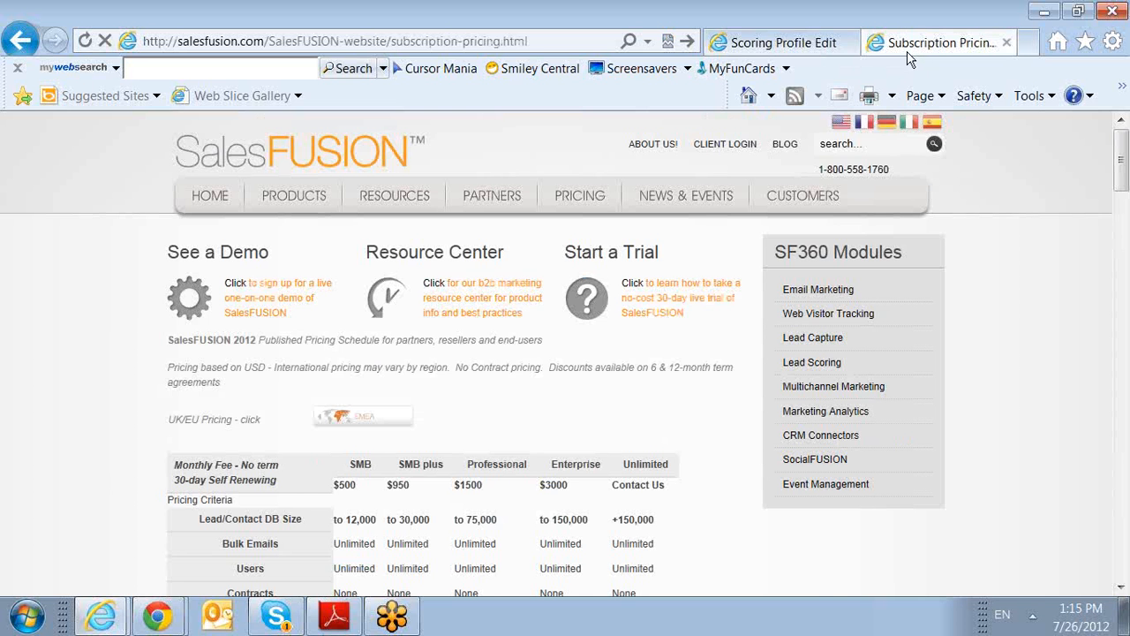
pyautogui.moveTo(296, 201)
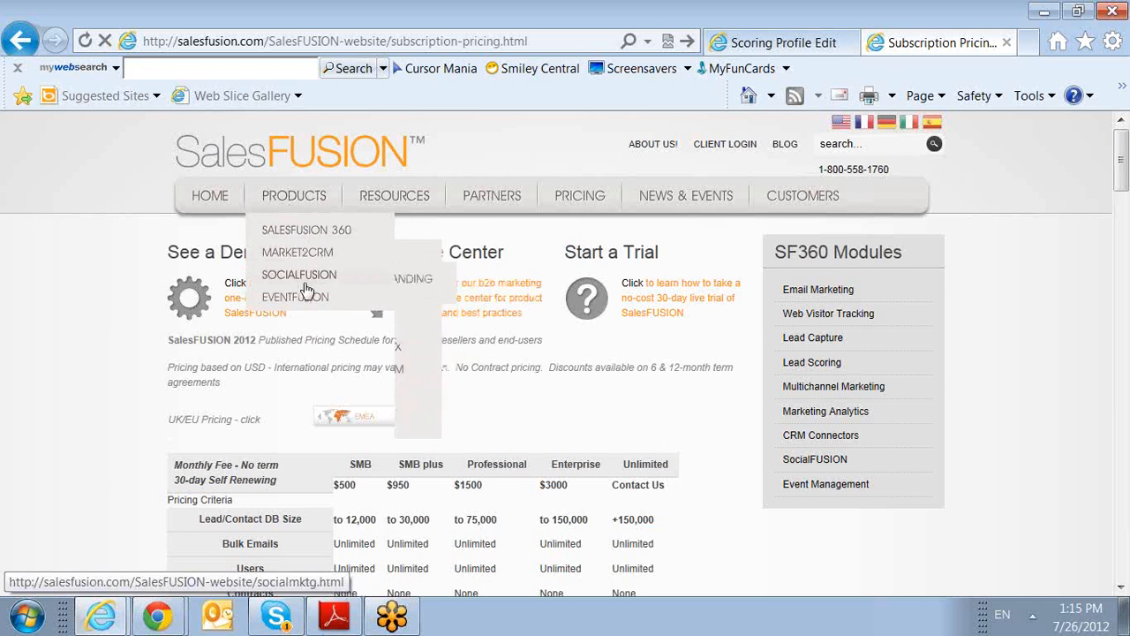
pyautogui.moveTo(328, 232)
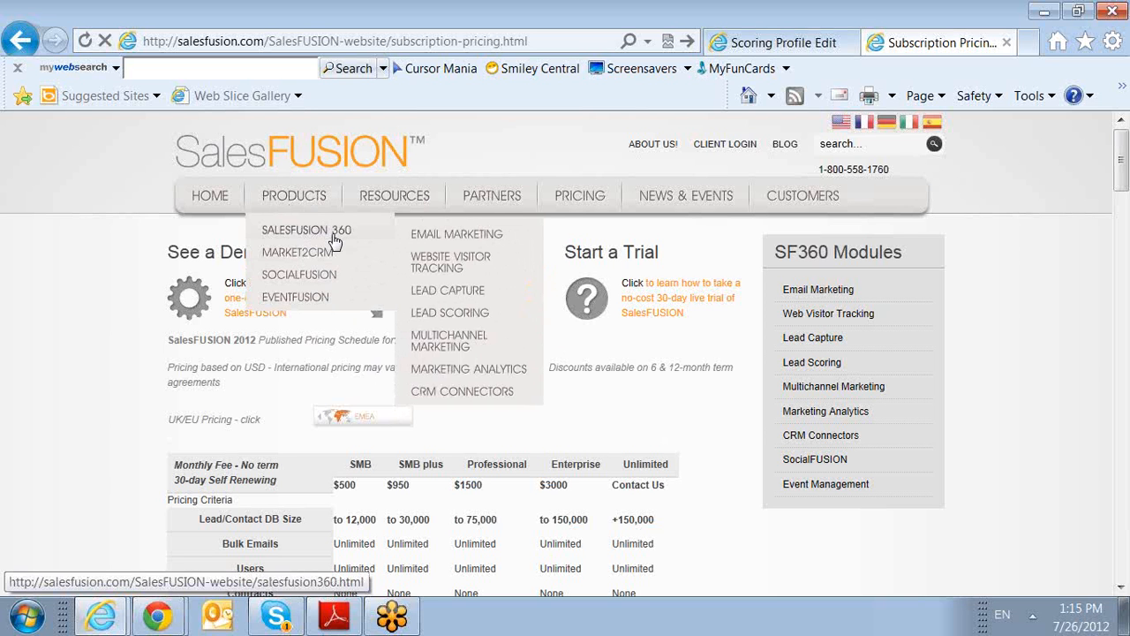
pyautogui.moveTo(335, 252)
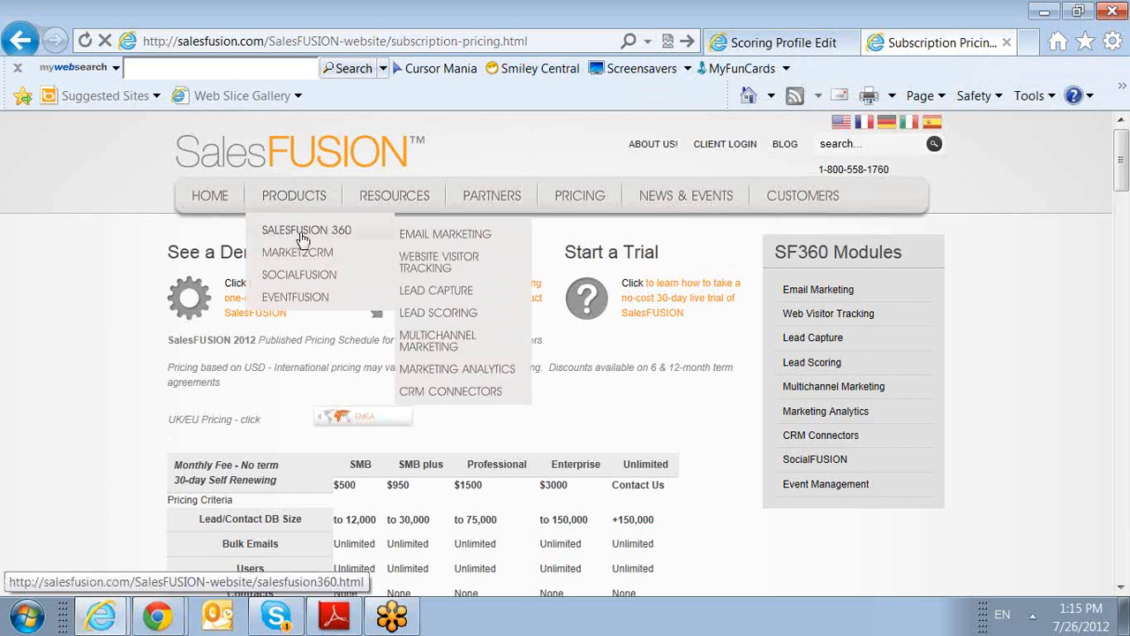
pyautogui.click(477, 272)
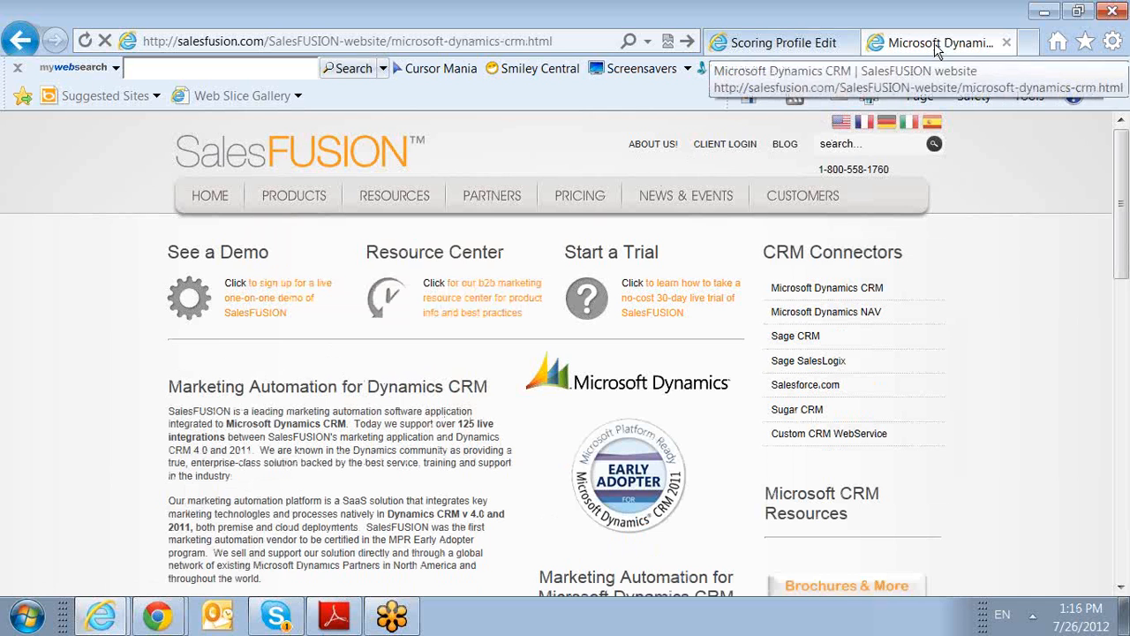
pyautogui.moveTo(294, 196)
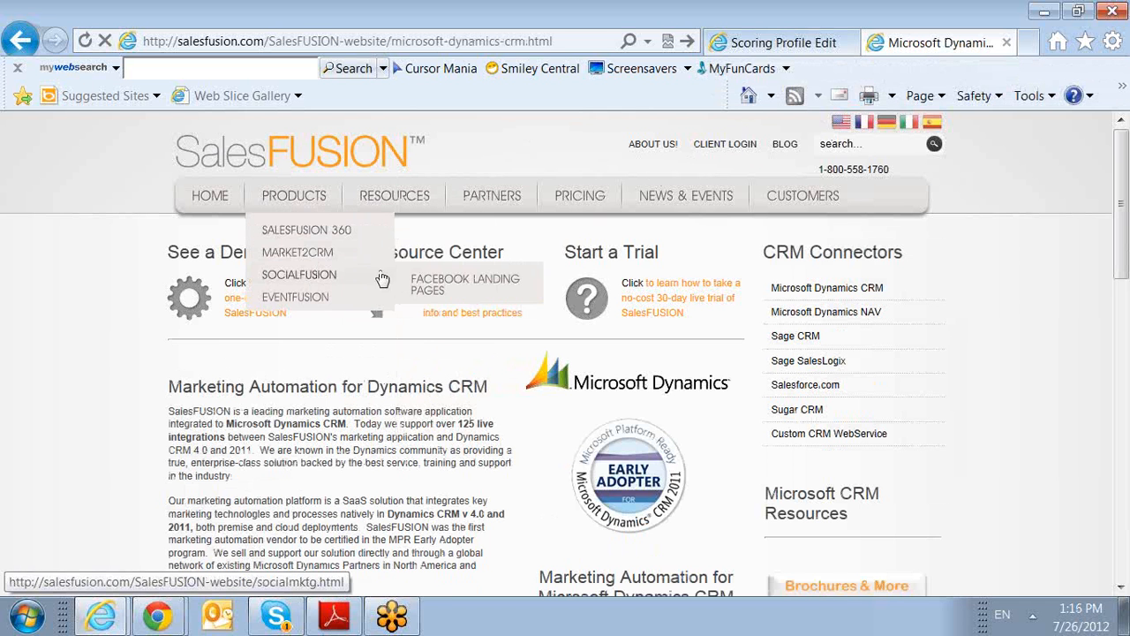
pyautogui.click(413, 281)
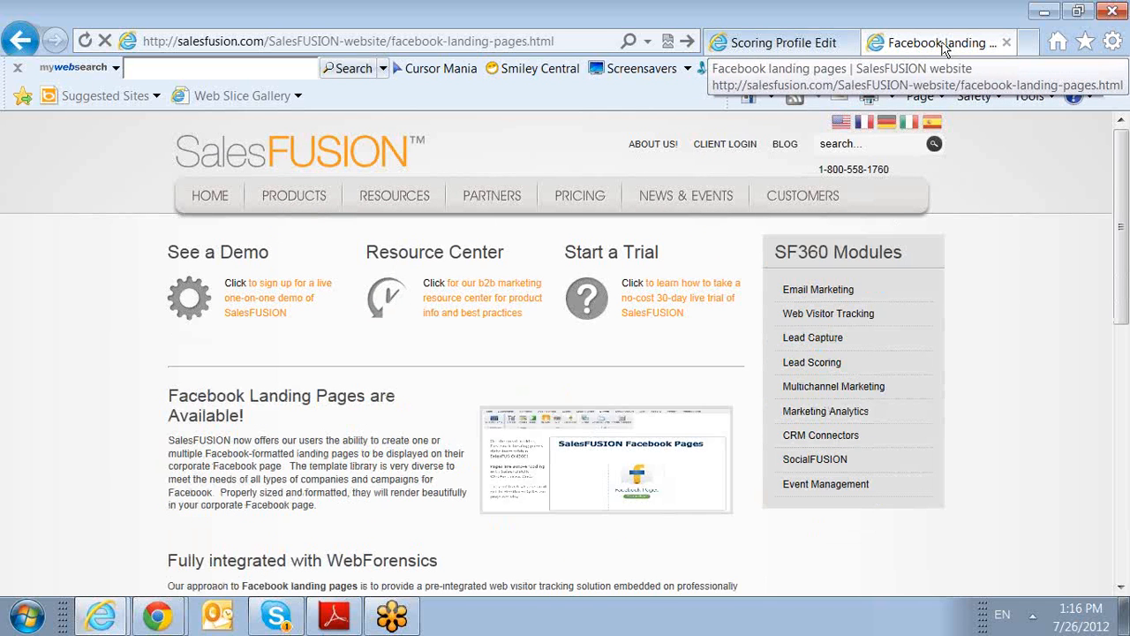
pyautogui.click(783, 43)
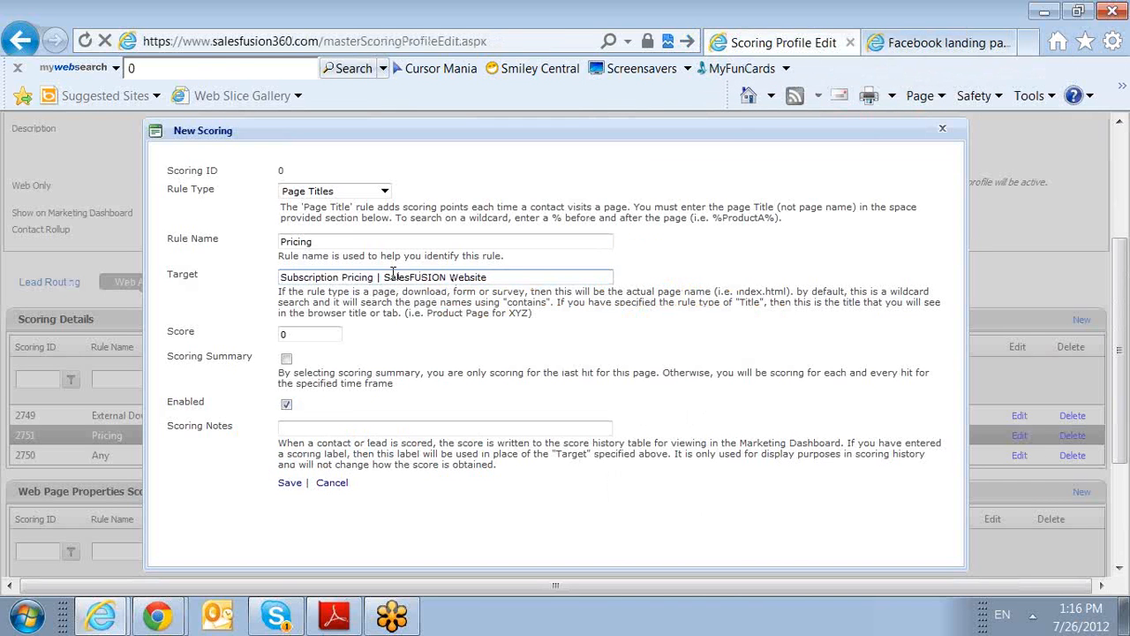
# - Replace the Page Titles rule's target with the wildcard "%SalesFUSION Website%" and select the whole target text
pyautogui.moveTo(385, 277); pyautogui.dragTo(163, 277)
pyautogui.hotkey('ctrl', 'c')
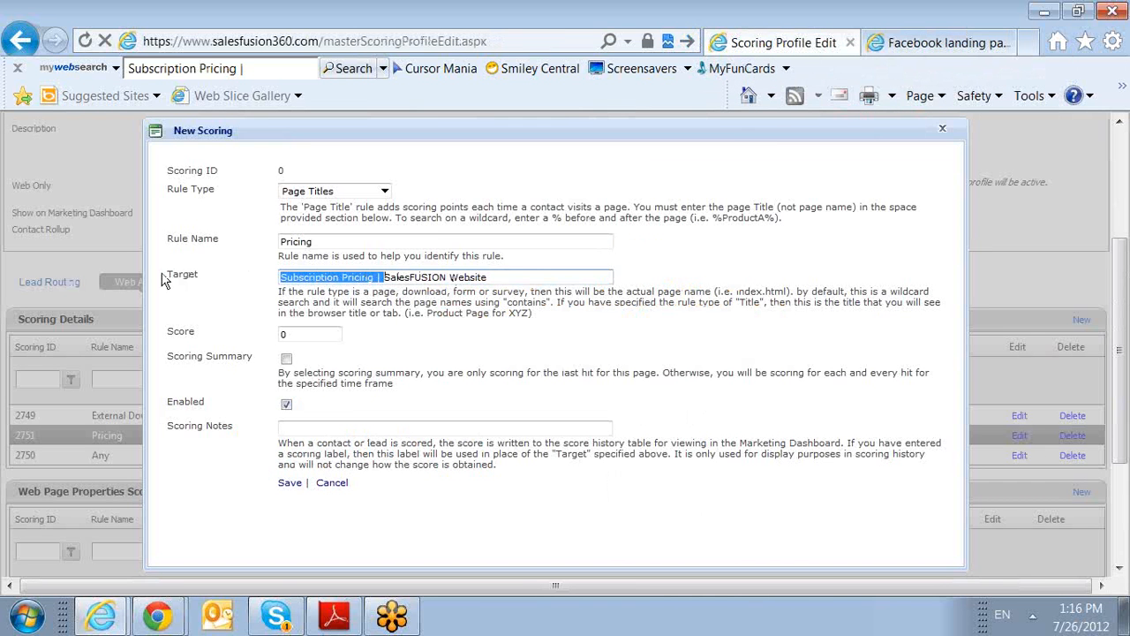
pyautogui.press('Delete')
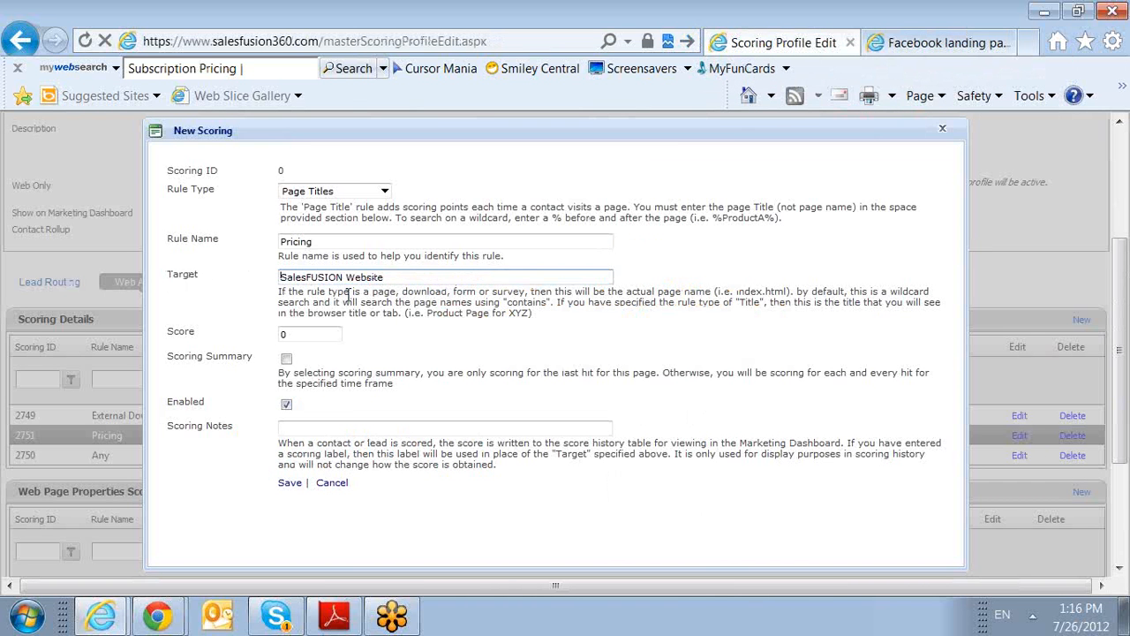
pyautogui.write('%')
pyautogui.click(474, 281)
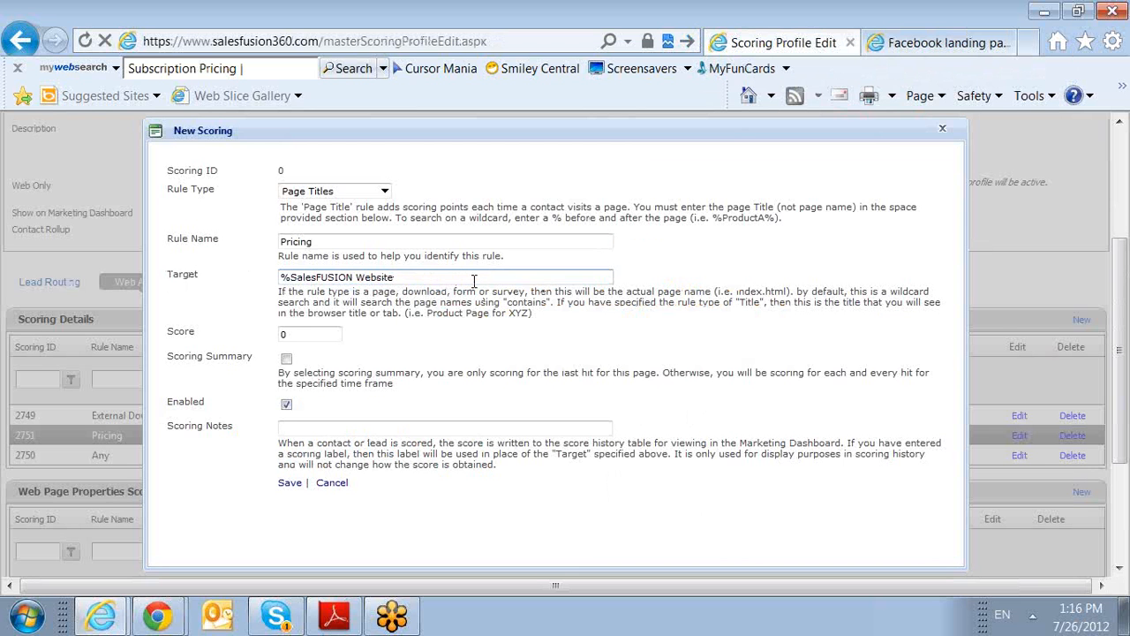
pyautogui.write('%')
pyautogui.tripleClick(344, 277)
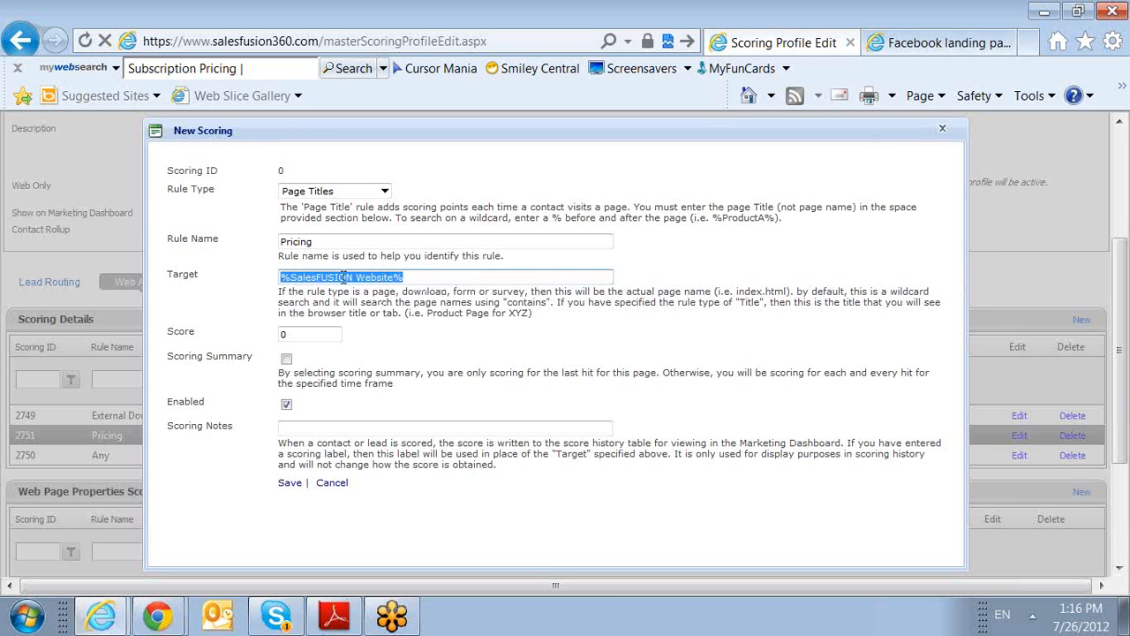
pyautogui.hotkey('ctrl', 'c')
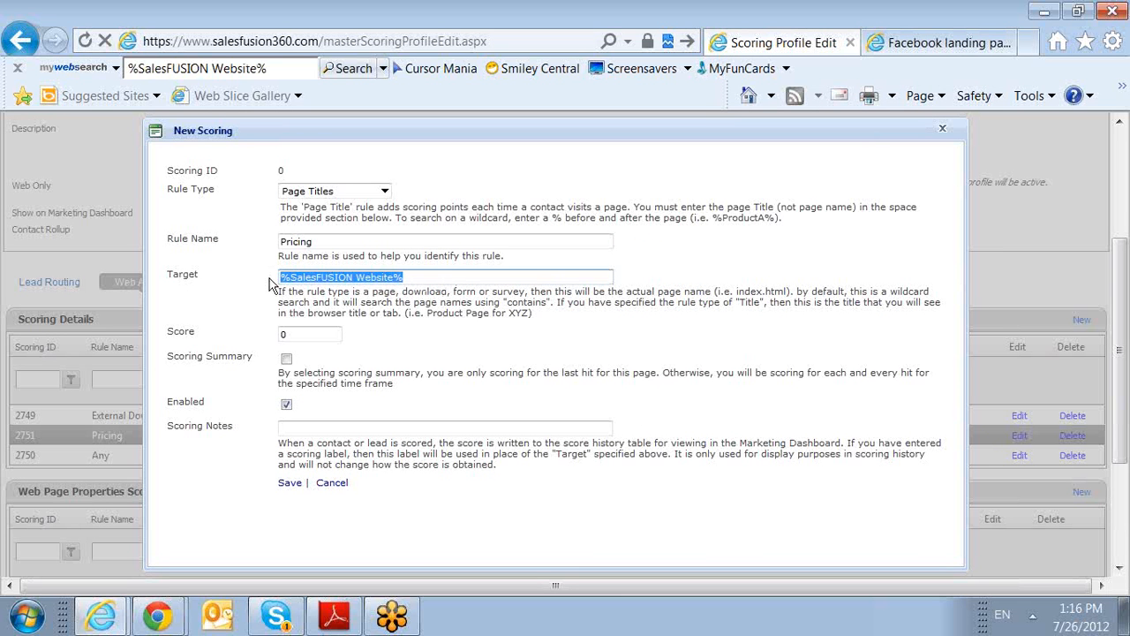
# - Set the score of the Page Titles rule "Pricing" to 3 and save the rule
pyautogui.doubleClick(305, 335)
pyautogui.write('3')
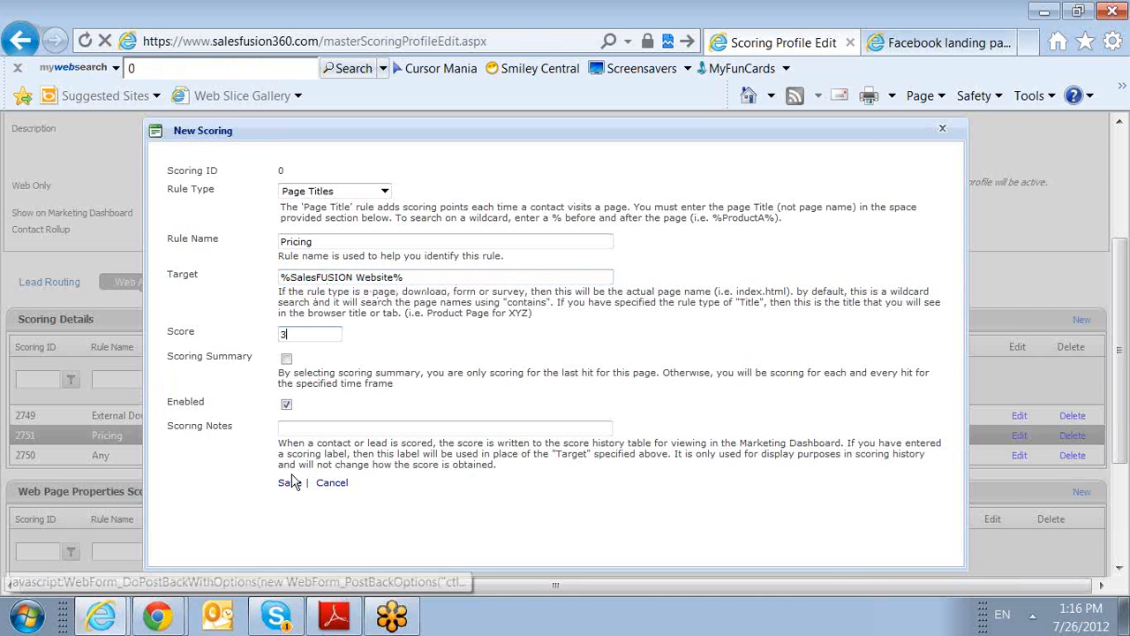
pyautogui.click(290, 484)
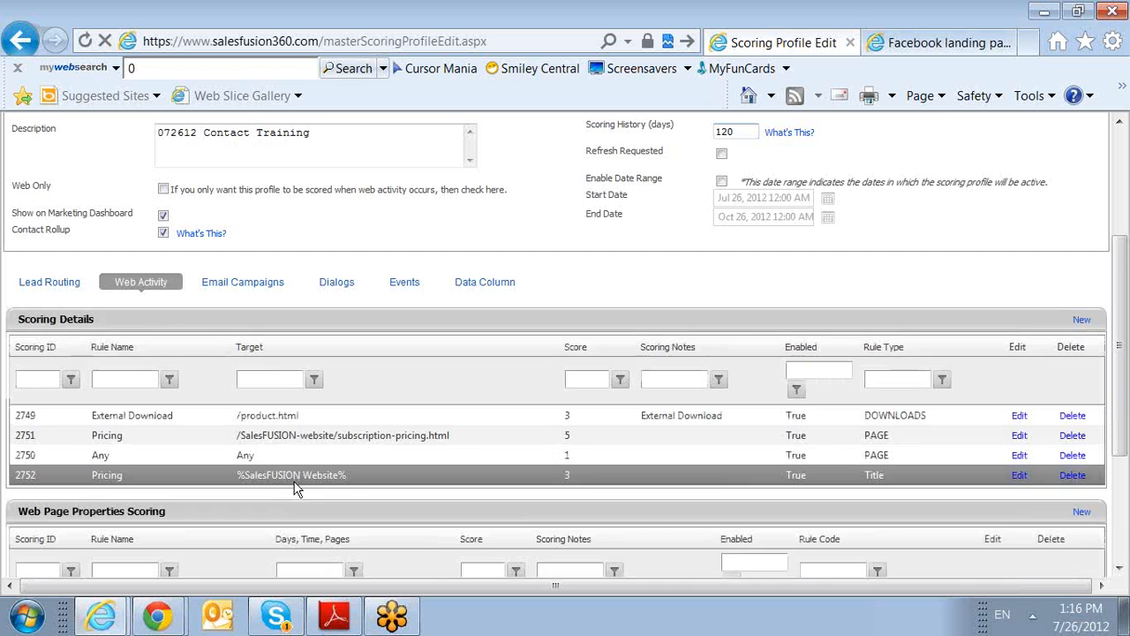
# - Start a new web activity scoring rule of type Target Page and name it "Careers"
pyautogui.scroll(-1, 1031, 354)
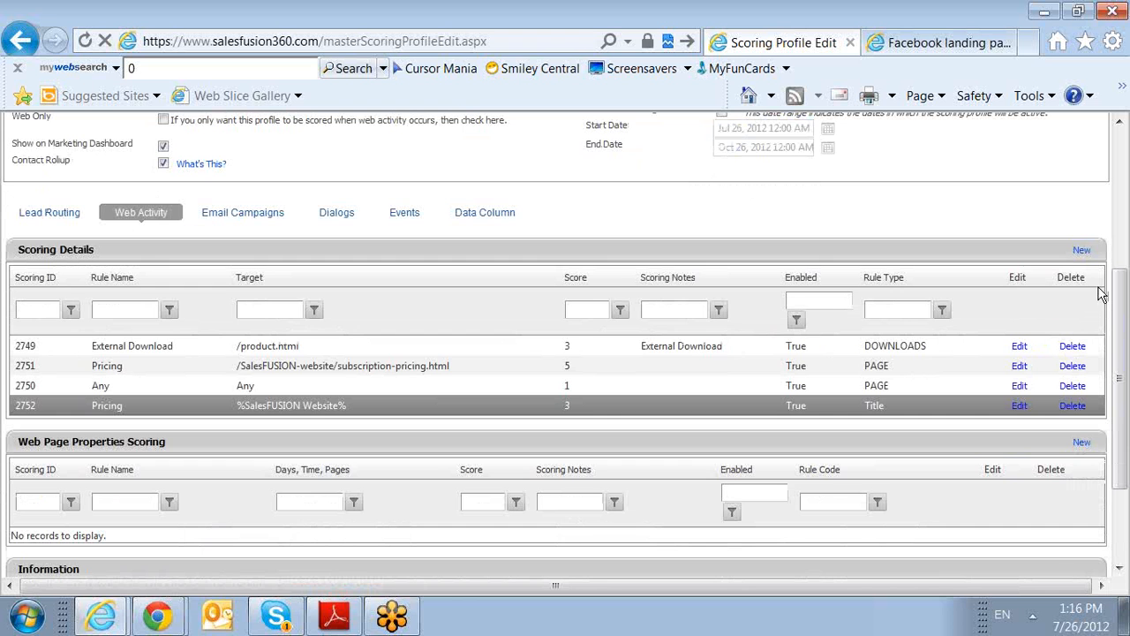
pyautogui.click(1082, 250)
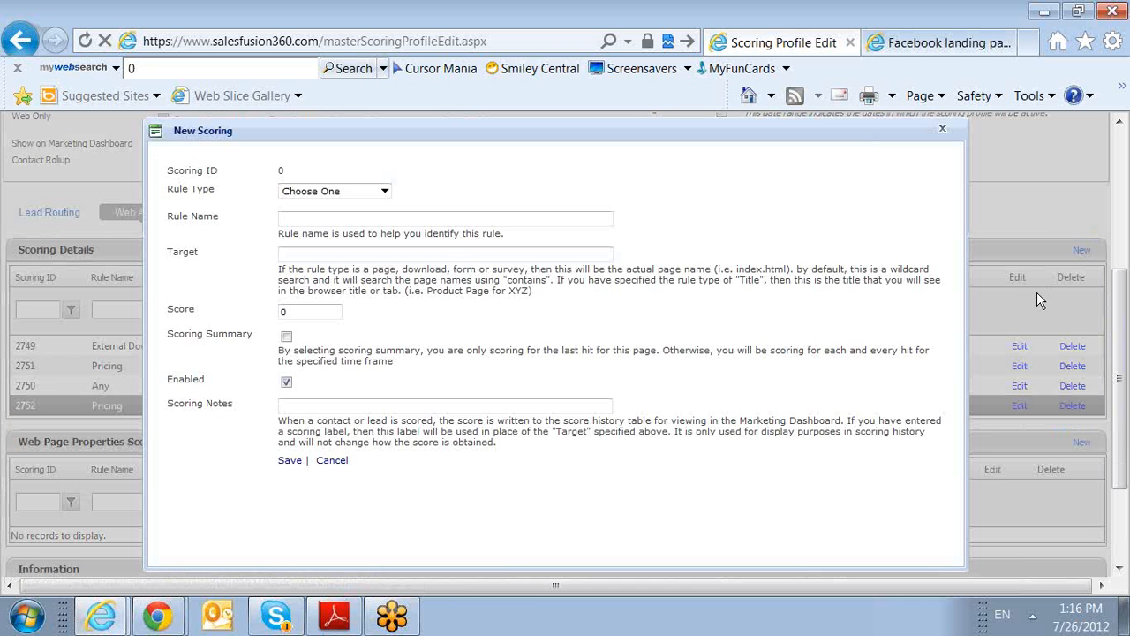
pyautogui.click(374, 190)
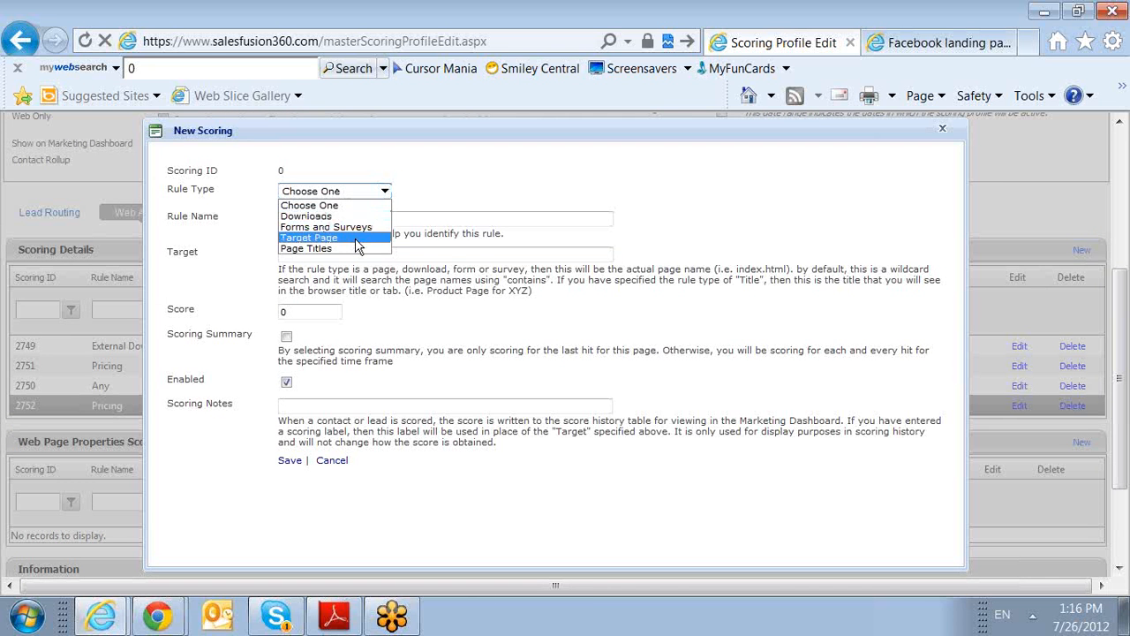
pyautogui.click(358, 238)
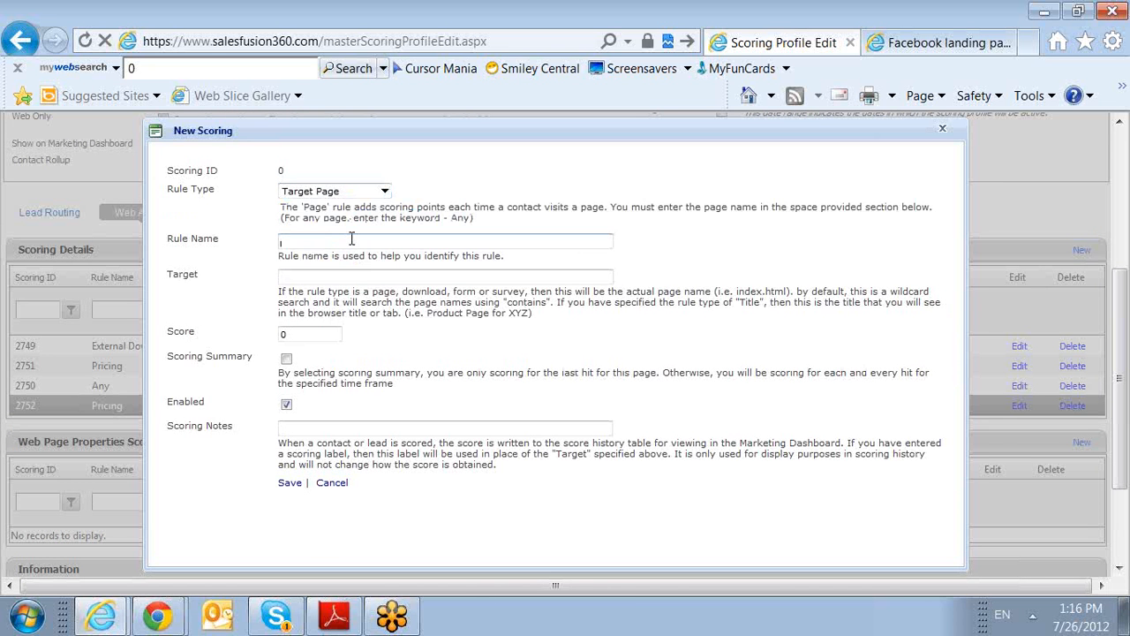
pyautogui.write('Careers')
# - Set the Careers rule's target to "/careers.html" and its score to -10, and save the rule
pyautogui.click(332, 275)
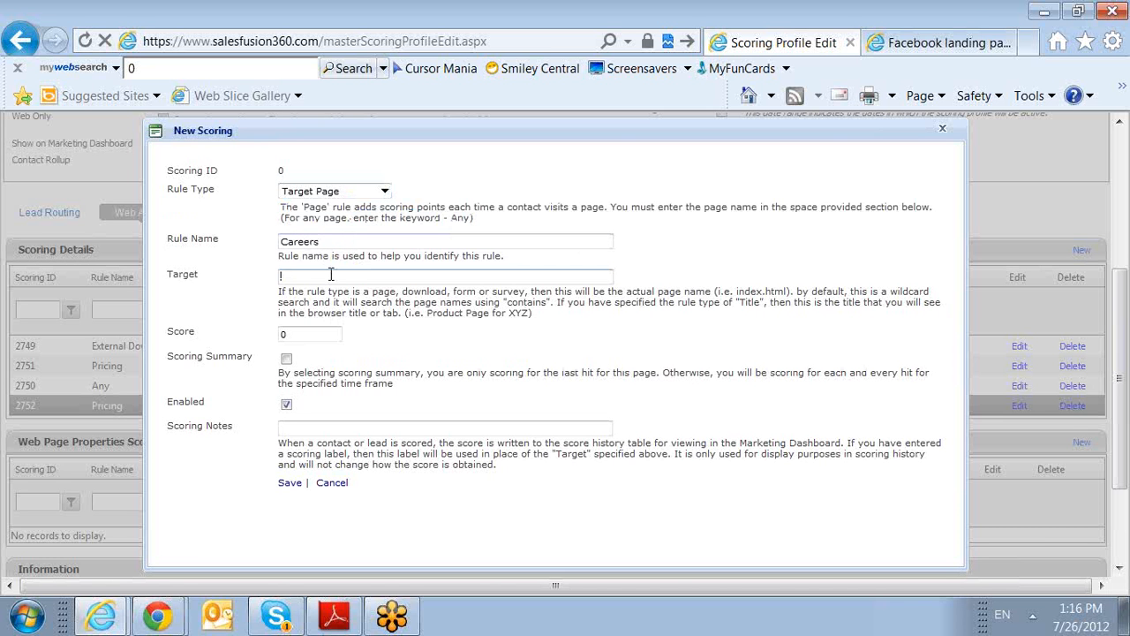
pyautogui.write('careers/html')
pyautogui.click(321, 279)
pyautogui.press('BackSpace')
pyautogui.write('.')
pyautogui.click(283, 278)
pyautogui.write('/')
pyautogui.click(308, 334)
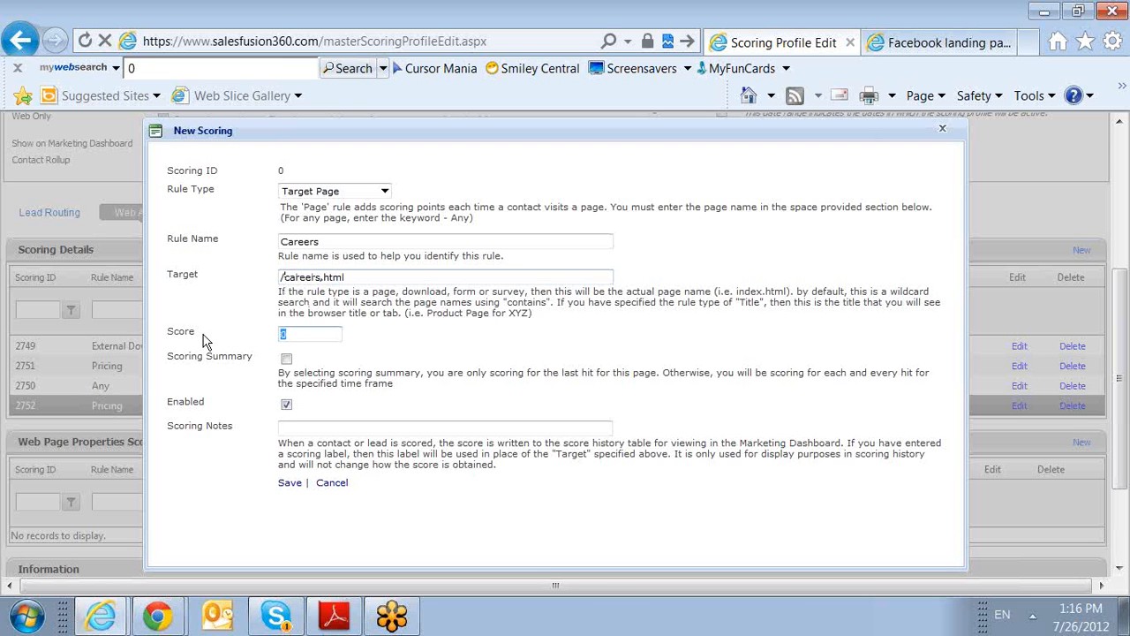
pyautogui.write('-10')
pyautogui.click(290, 484)
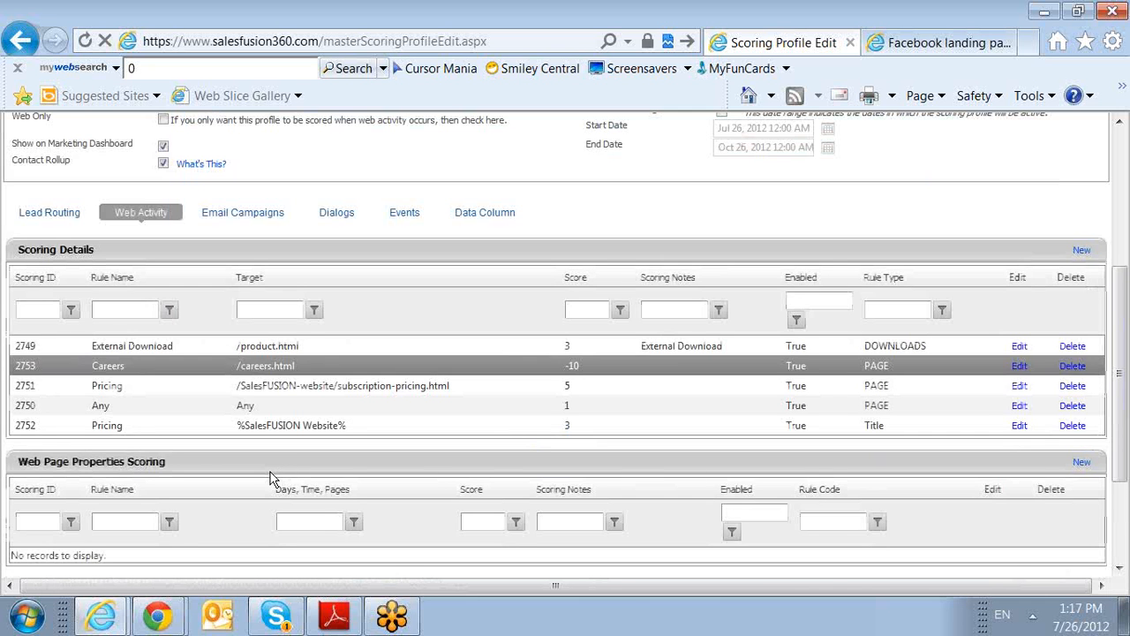
pyautogui.scroll(-3, 272, 478)
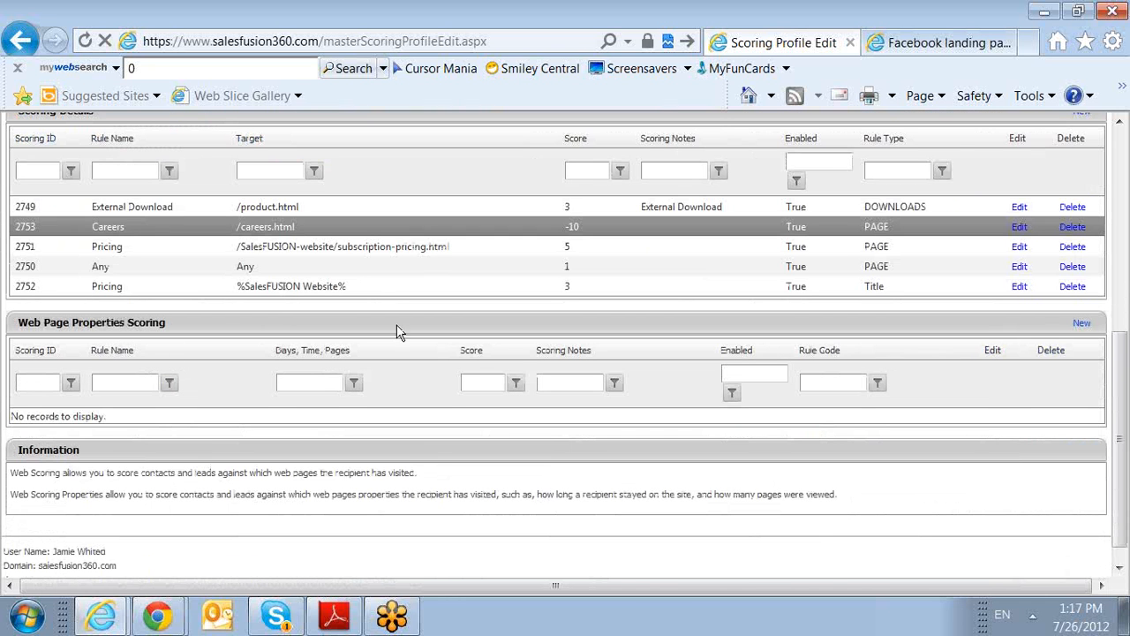
pyautogui.click(1081, 324)
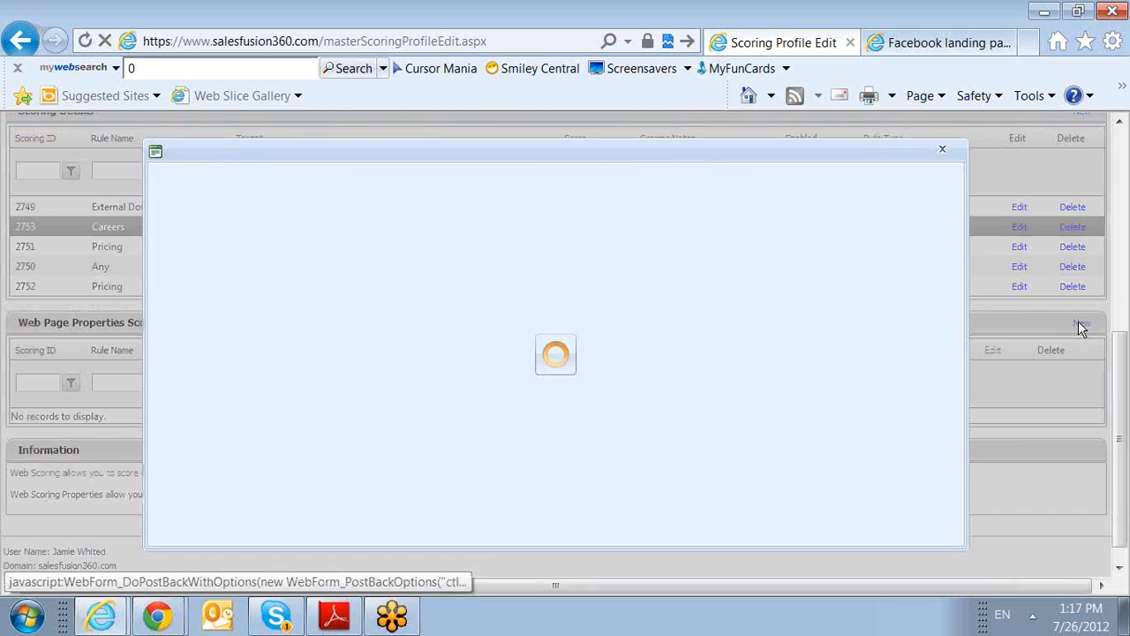
pyautogui.click(395, 198)
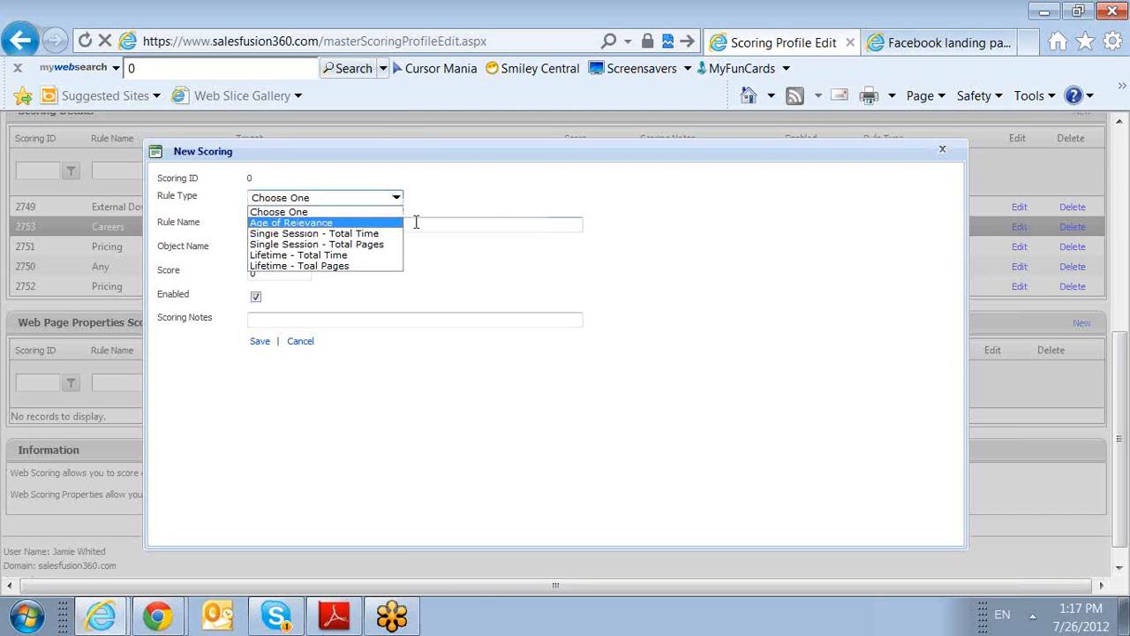
pyautogui.click(390, 224)
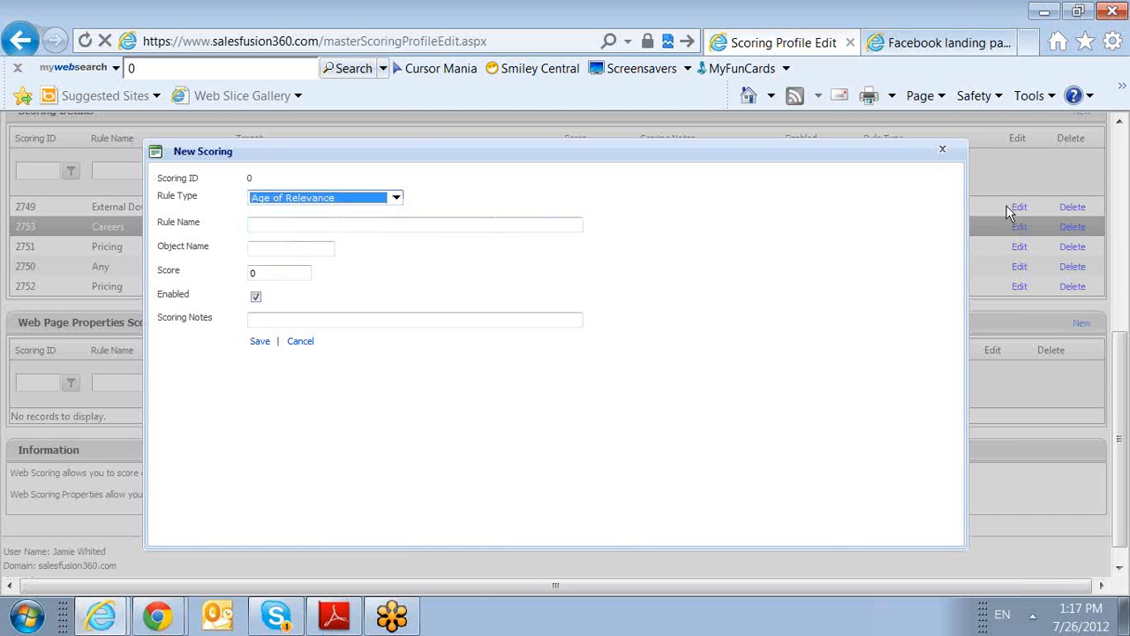
pyautogui.click(944, 150)
pyautogui.scroll(3, 873, 219)
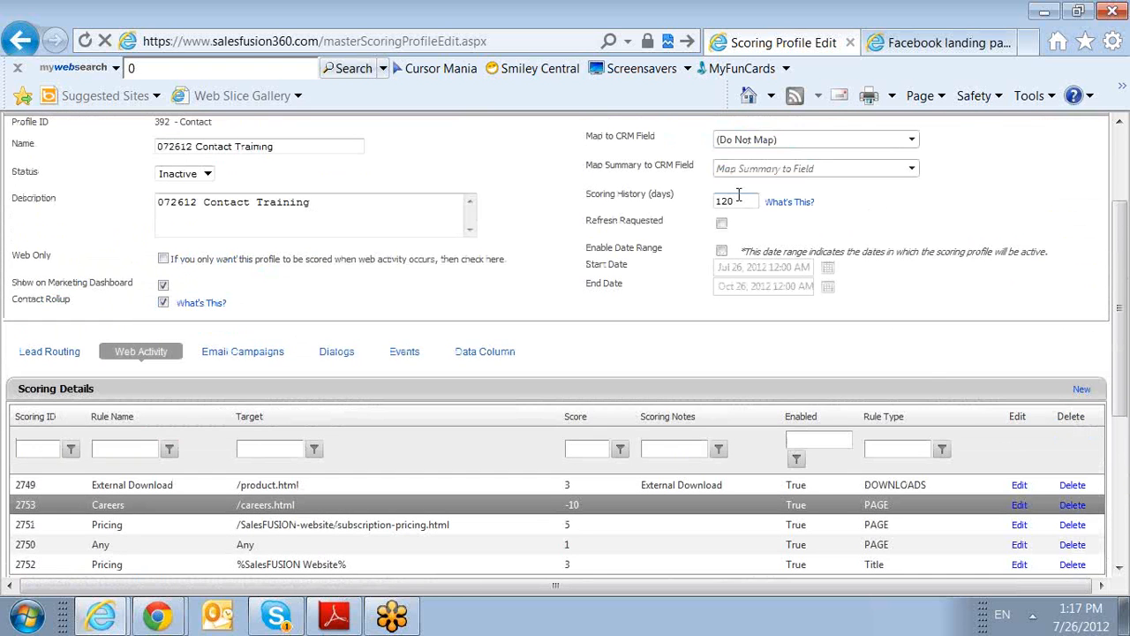
# - Start a Web Page Properties scoring rule of type Single Session - Total Time with a time of >300 seconds
pyautogui.scroll(-3, 895, 398)
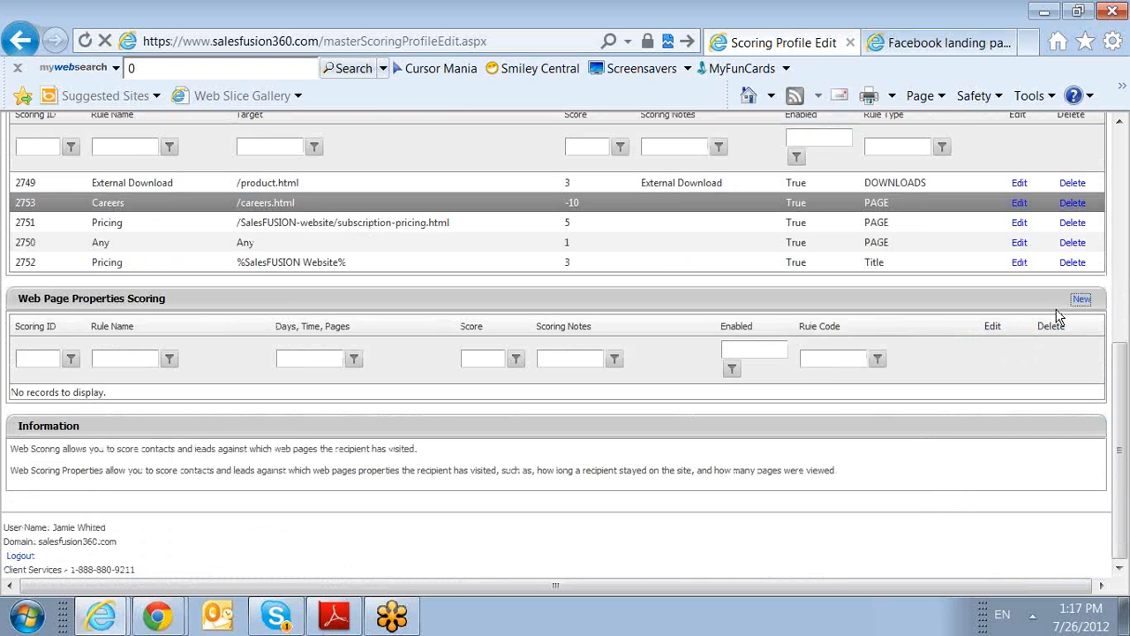
pyautogui.click(1082, 299)
pyautogui.click(393, 199)
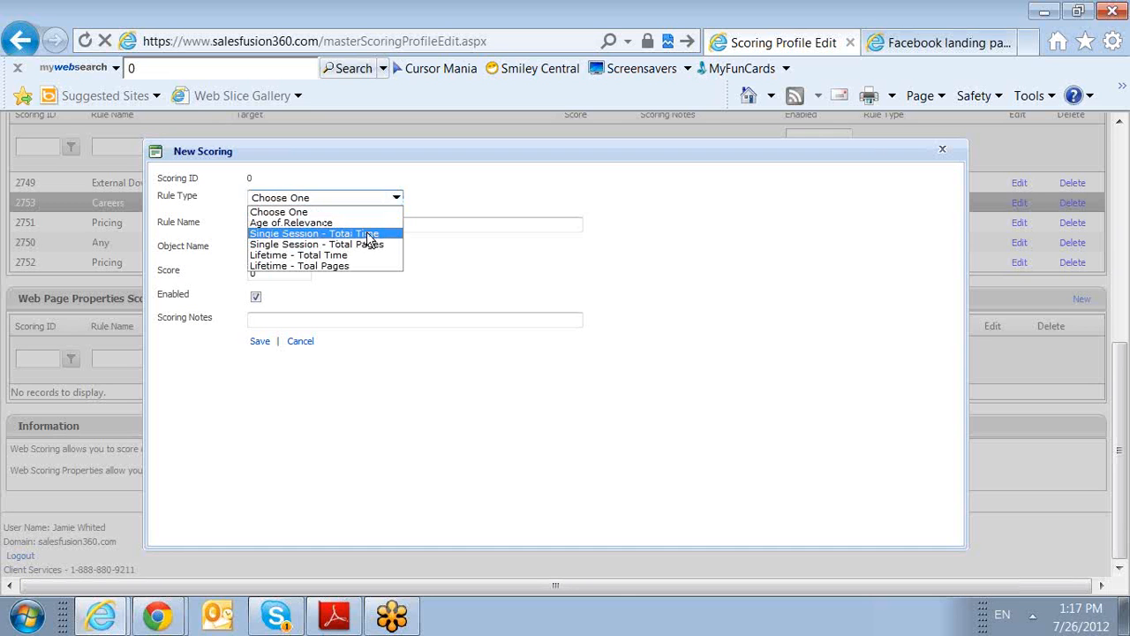
pyautogui.click(369, 235)
pyautogui.click(318, 274)
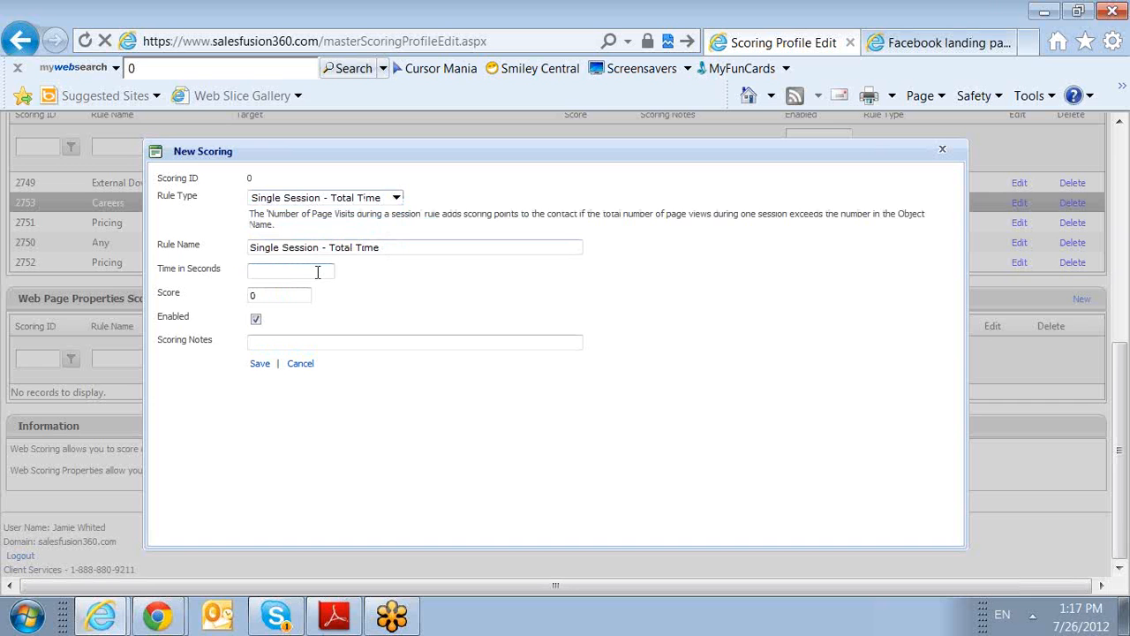
pyautogui.write('>300')
# - Try the Total Time rule with >600 and >120 seconds, and with a score of 100
pyautogui.scroll(5, 316, 271)
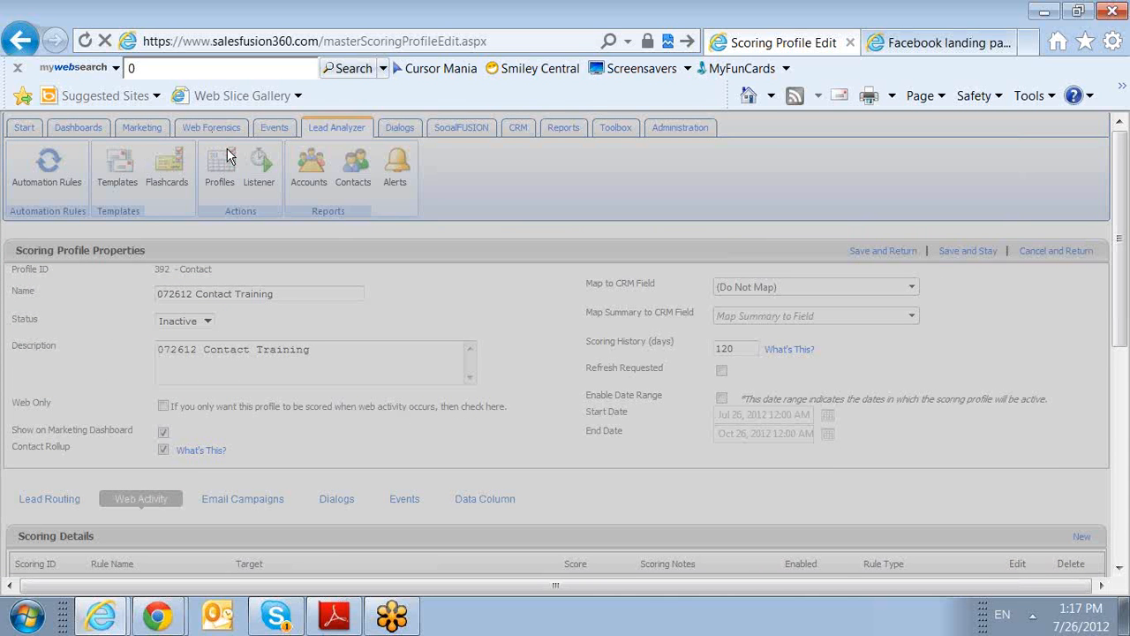
pyautogui.scroll(-4, 256, 220)
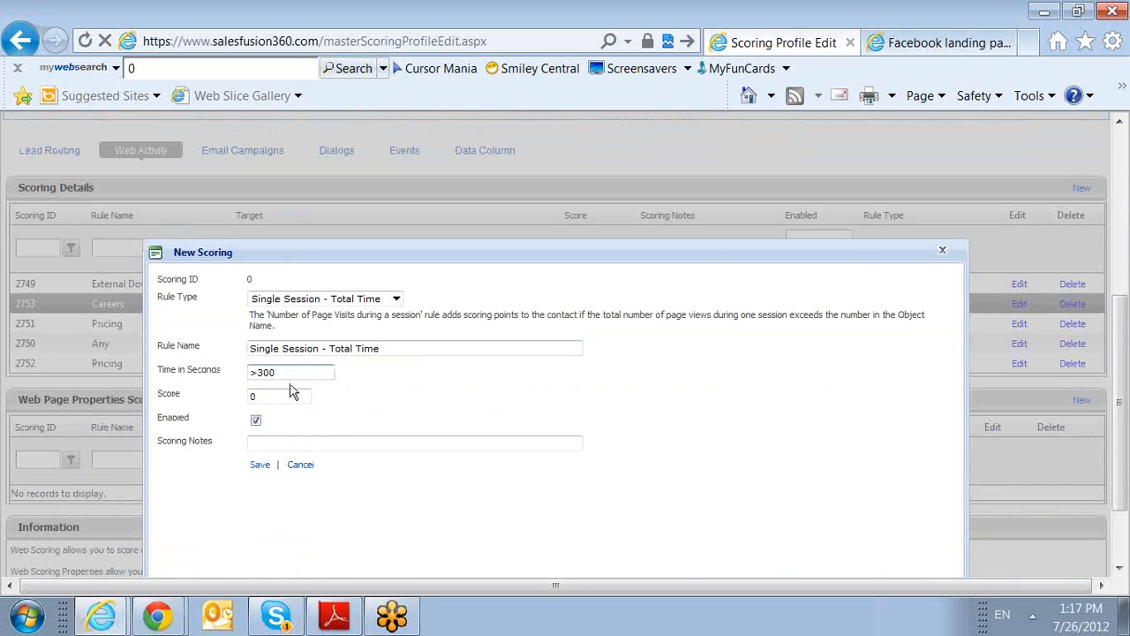
pyautogui.press('BackSpace')
pyautogui.press('BackSpace')
pyautogui.press('BackSpace')
pyautogui.write('600')
pyautogui.press('BackSpace')
pyautogui.press('BackSpace')
pyautogui.press('BackSpace')
pyautogui.write('120')
pyautogui.doubleClick(274, 396)
pyautogui.write('100')
pyautogui.click(391, 439)
# - Set the Total Time rule's time to >300 seconds and its score to 2, and save the rule
pyautogui.click(294, 375)
pyautogui.moveTo(294, 375); pyautogui.dragTo(258, 374)
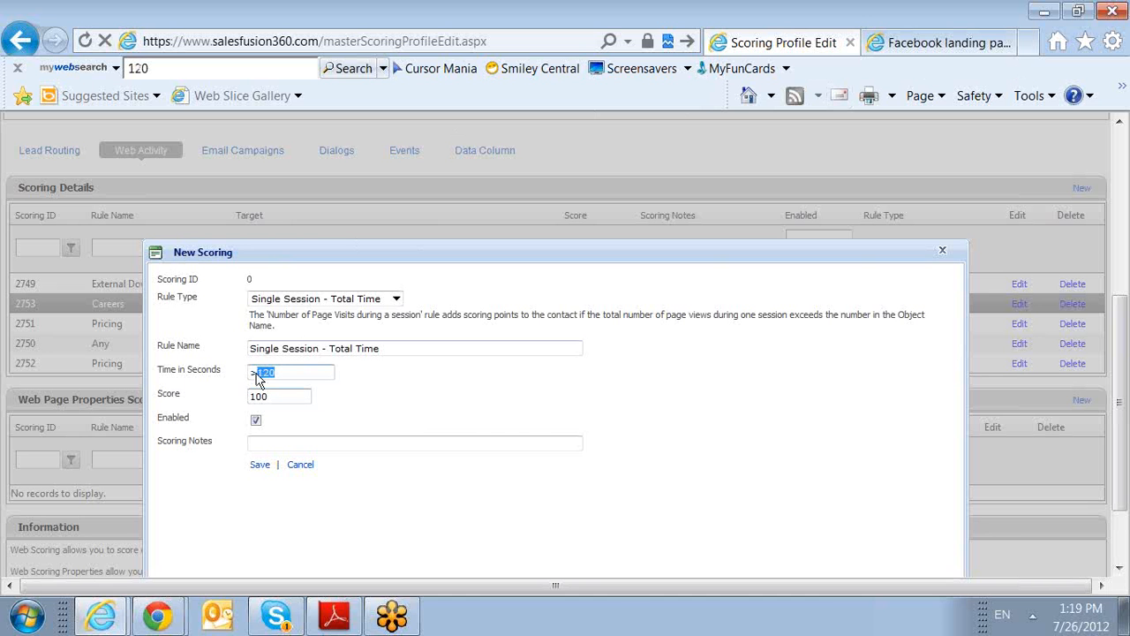
pyautogui.write('300')
pyautogui.doubleClick(263, 394)
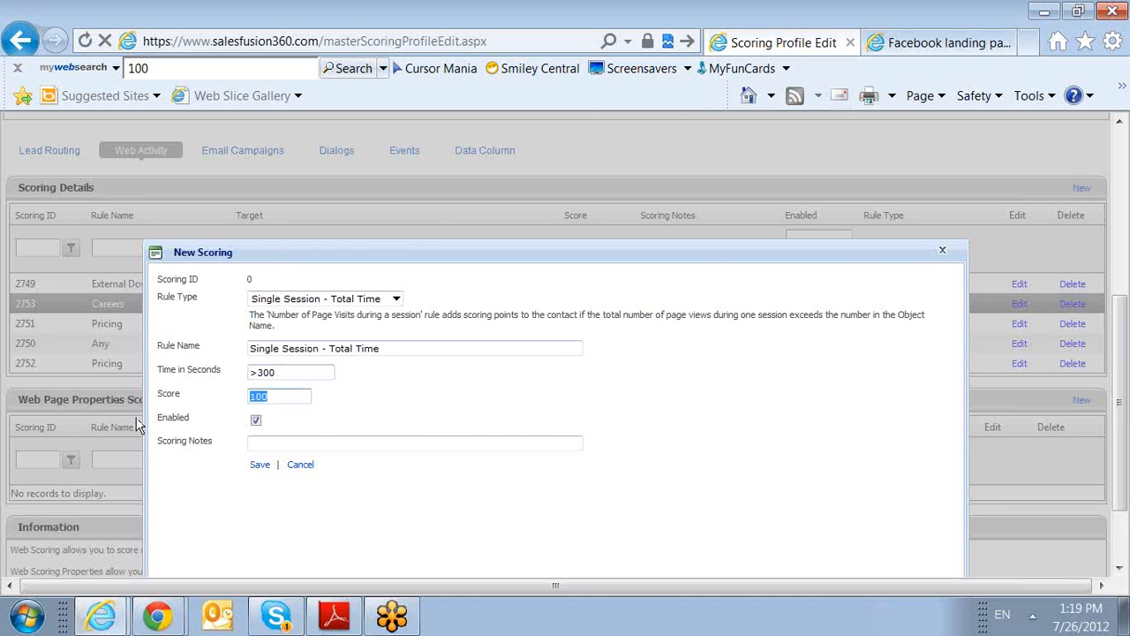
pyautogui.write('2')
pyautogui.click(265, 467)
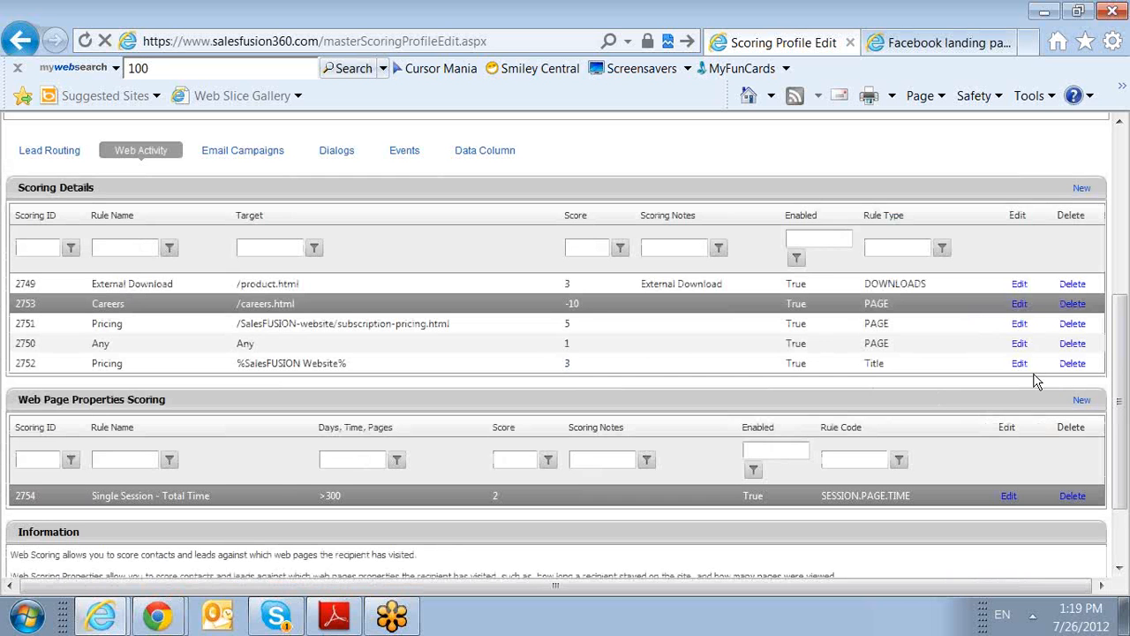
# - Add a Web Page Properties scoring rule of type Single Session - Total Pages with total pages >5 and save it
pyautogui.click(1082, 399)
pyautogui.click(279, 199)
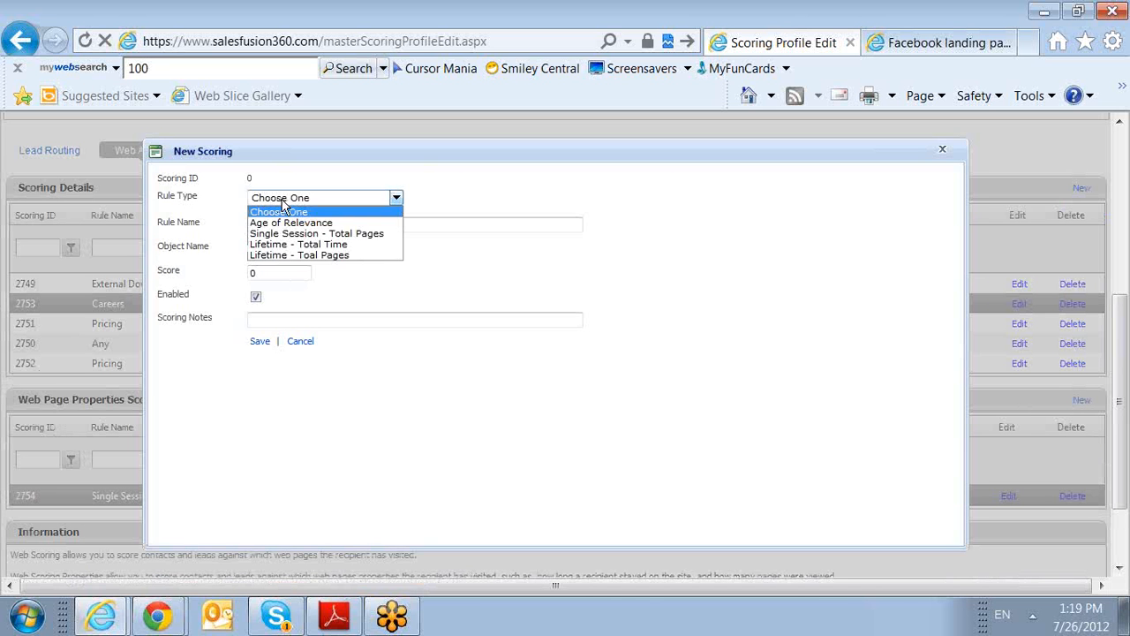
pyautogui.click(296, 234)
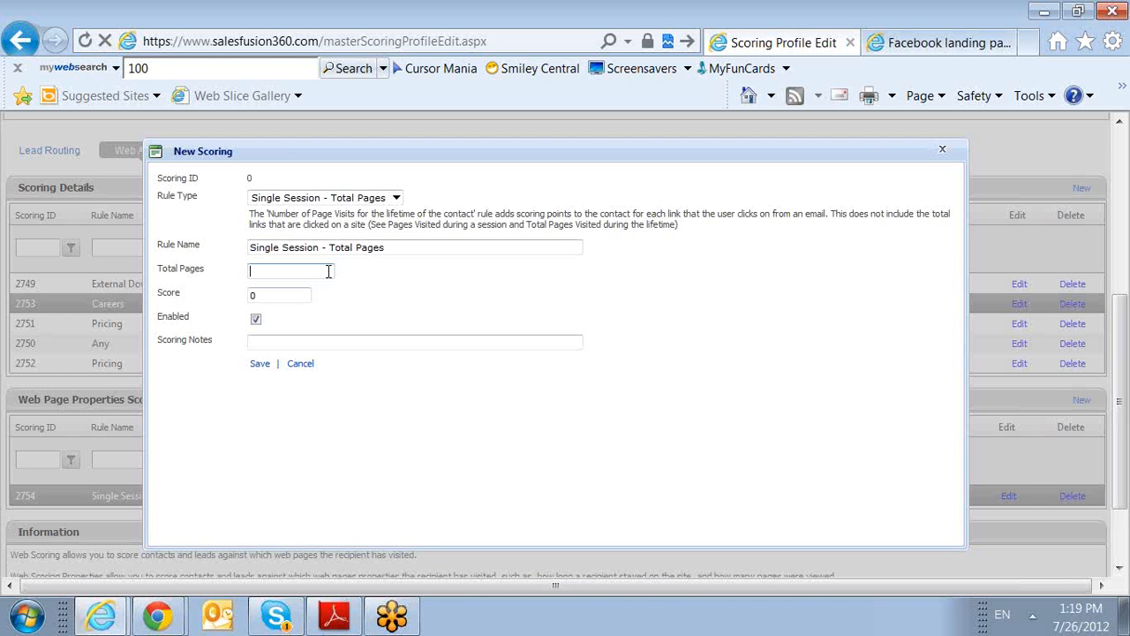
pyautogui.write('>5')
pyautogui.scroll(5, 480, 310)
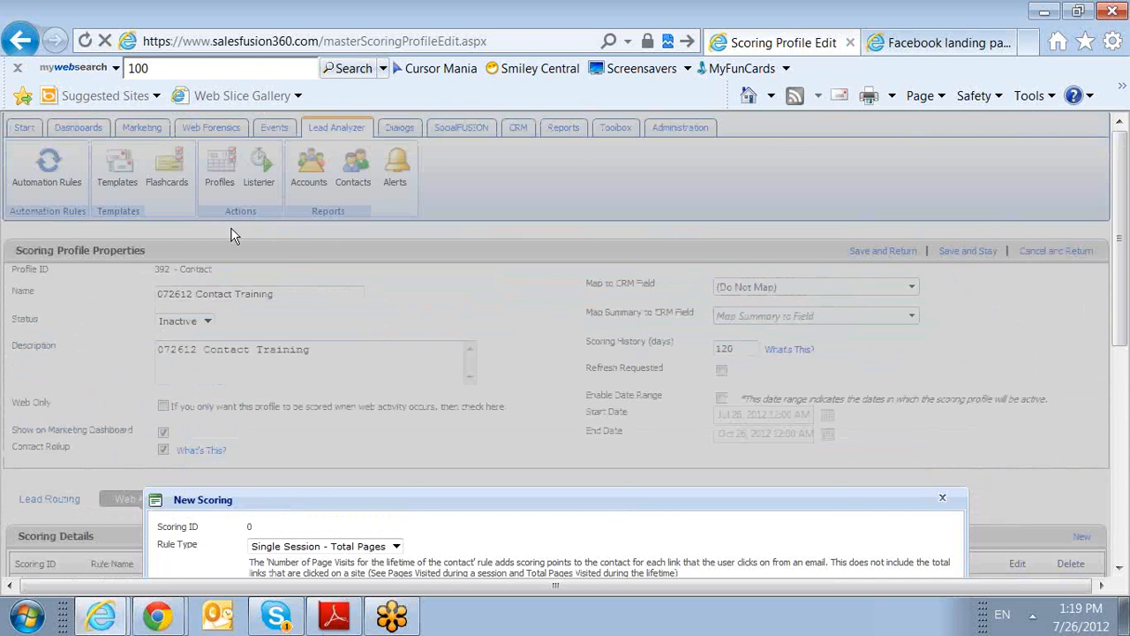
pyautogui.scroll(-5, 233, 235)
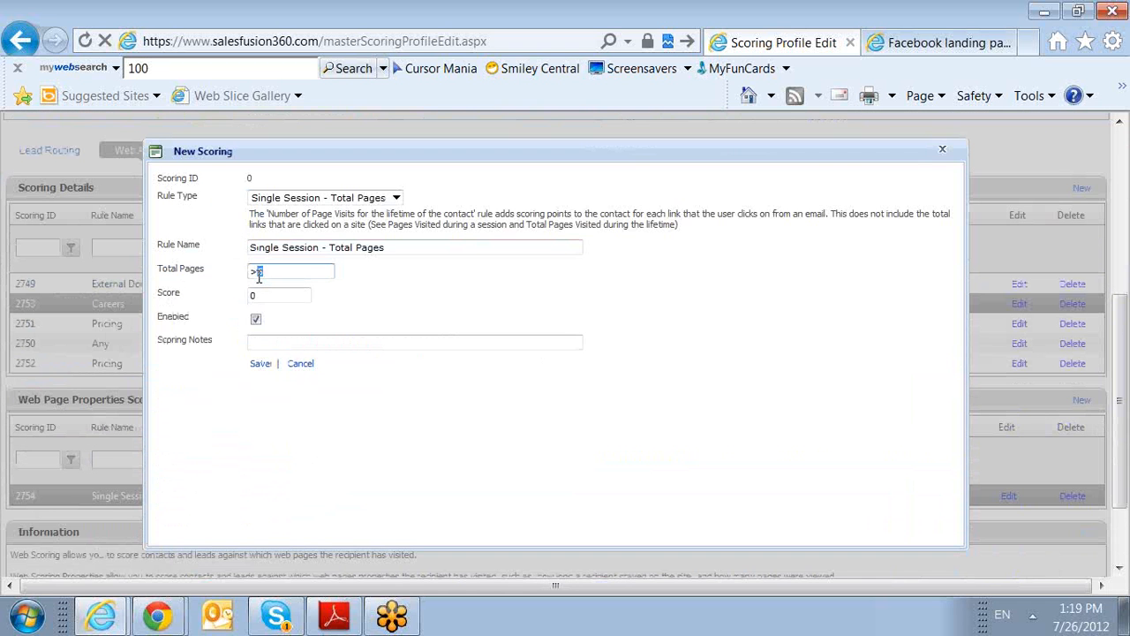
pyautogui.doubleClick(261, 271)
pyautogui.click(261, 363)
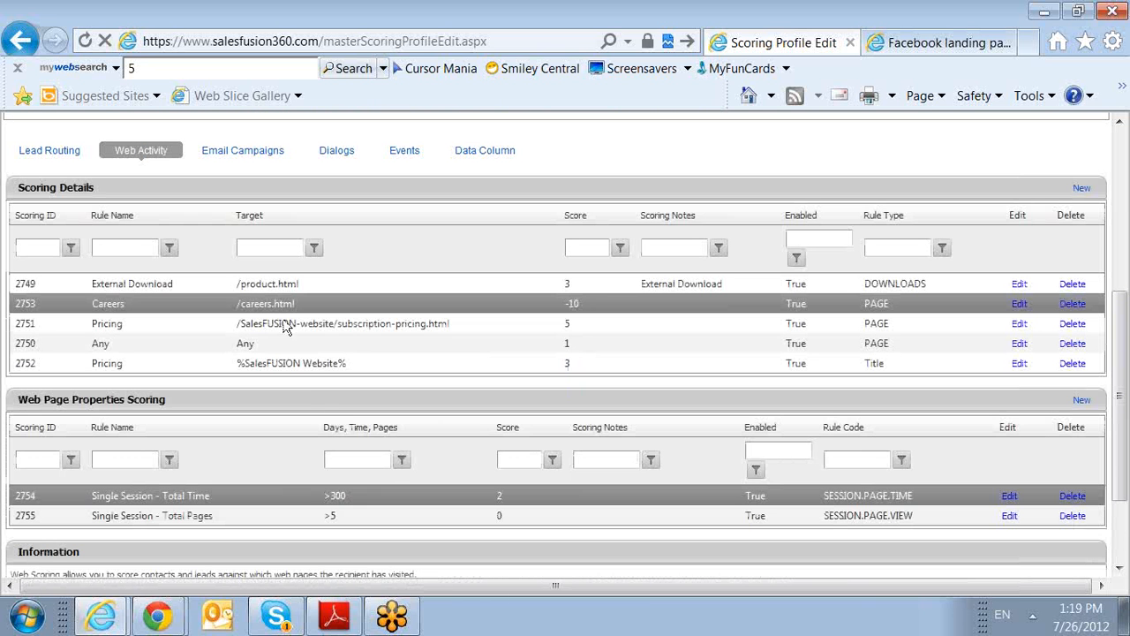
# - Open the profile's email campaign scoring and start a new campaign score for the campaign "Template 34"
pyautogui.click(250, 152)
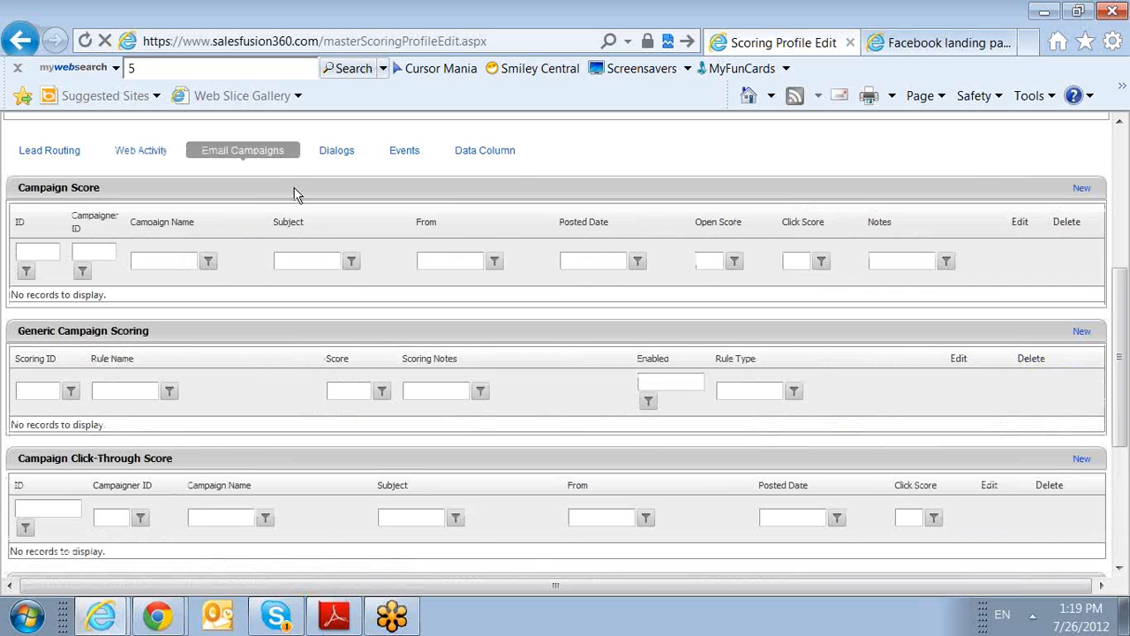
pyautogui.scroll(-3, 295, 190)
pyautogui.scroll(3, 300, 195)
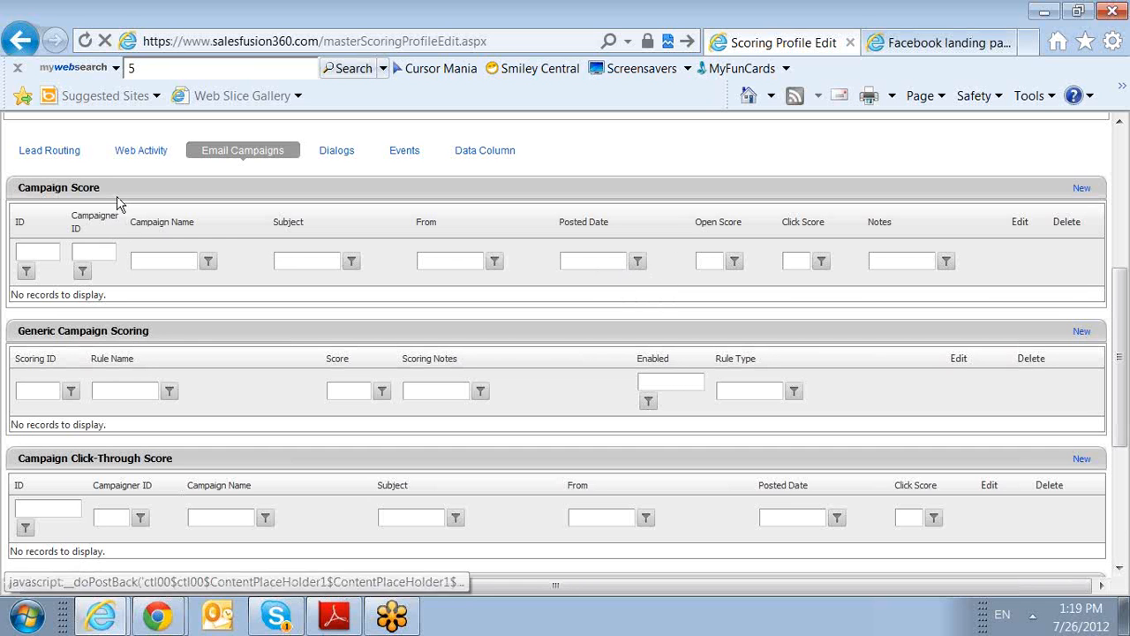
pyautogui.moveTo(115, 194); pyautogui.dragTo(54, 193)
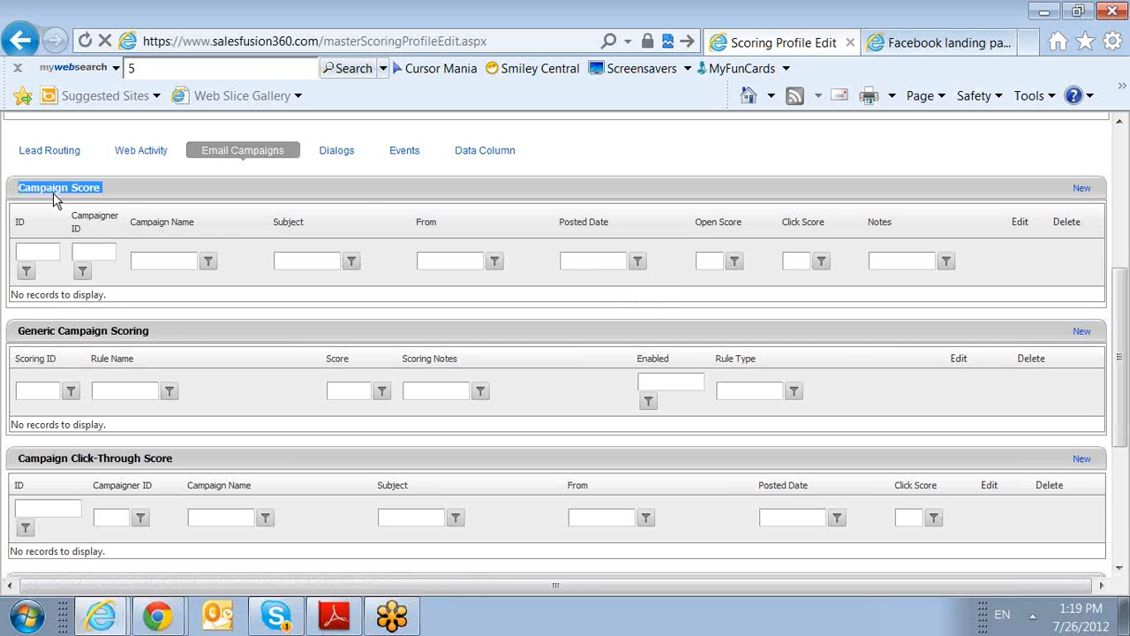
pyautogui.click(1082, 189)
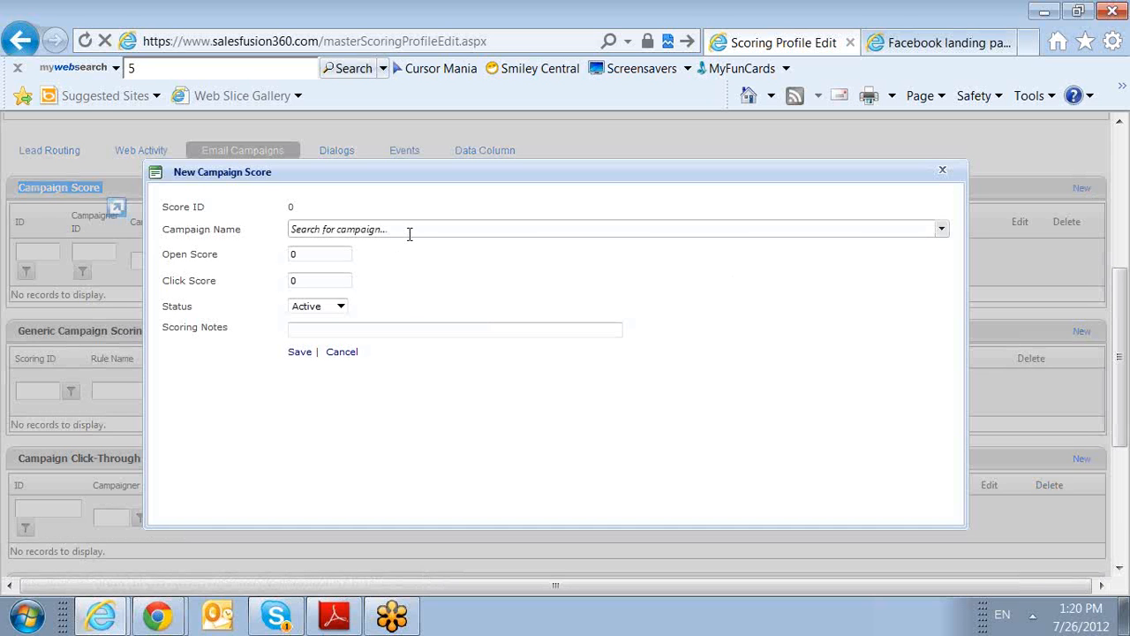
pyautogui.click(409, 234)
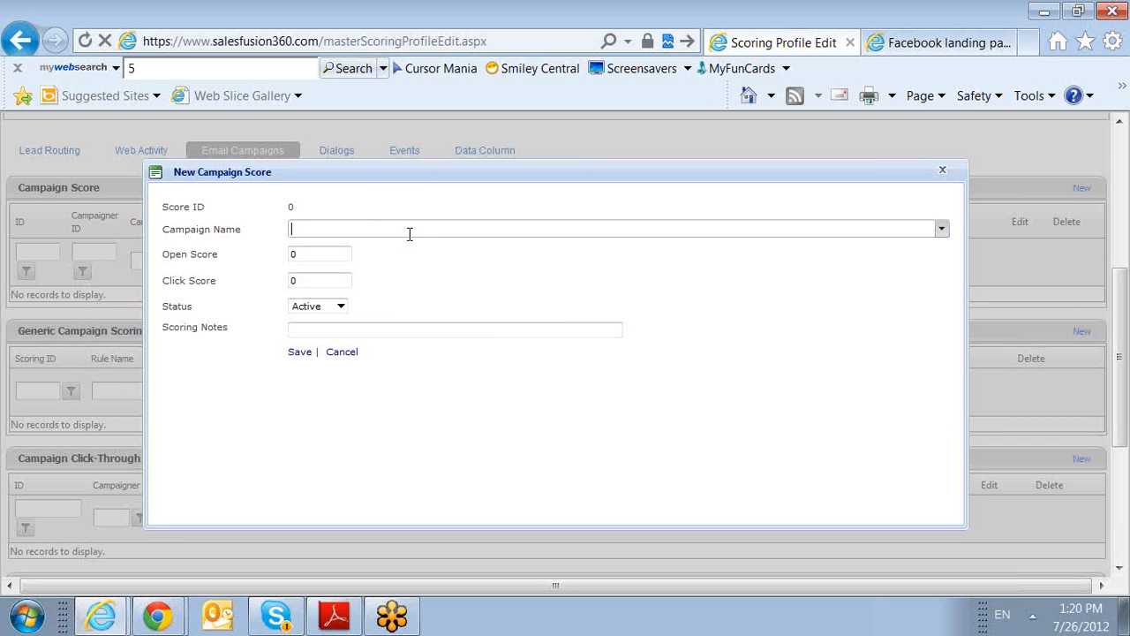
pyautogui.click(449, 323)
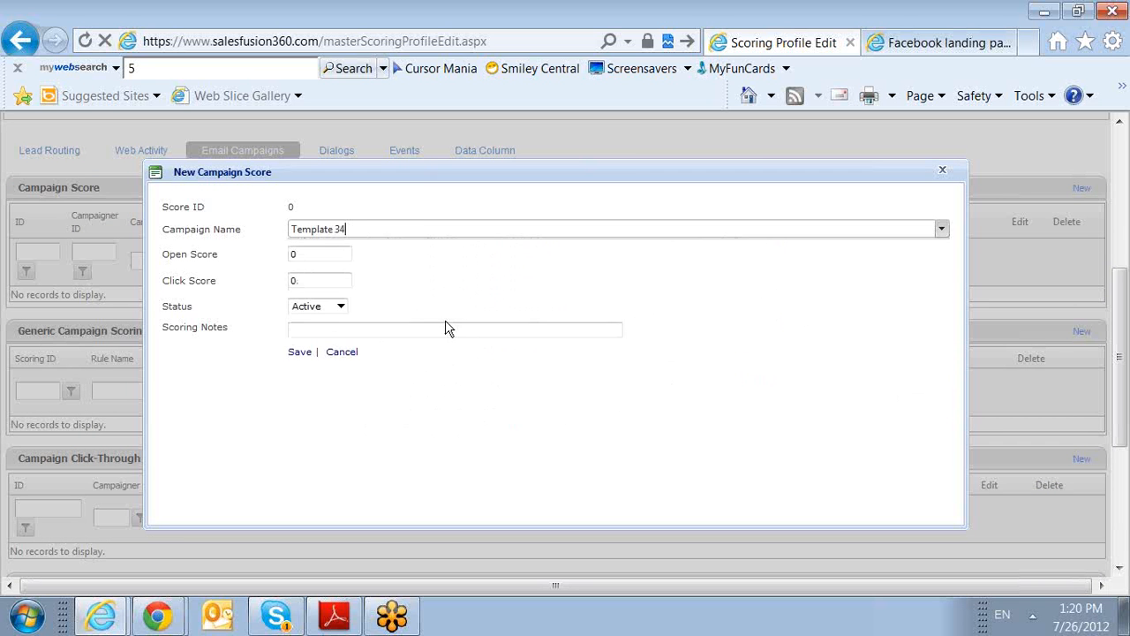
# - Give the Template 34 campaign score an open score of 4 and a click score of 2, and save it
pyautogui.press('Tab')
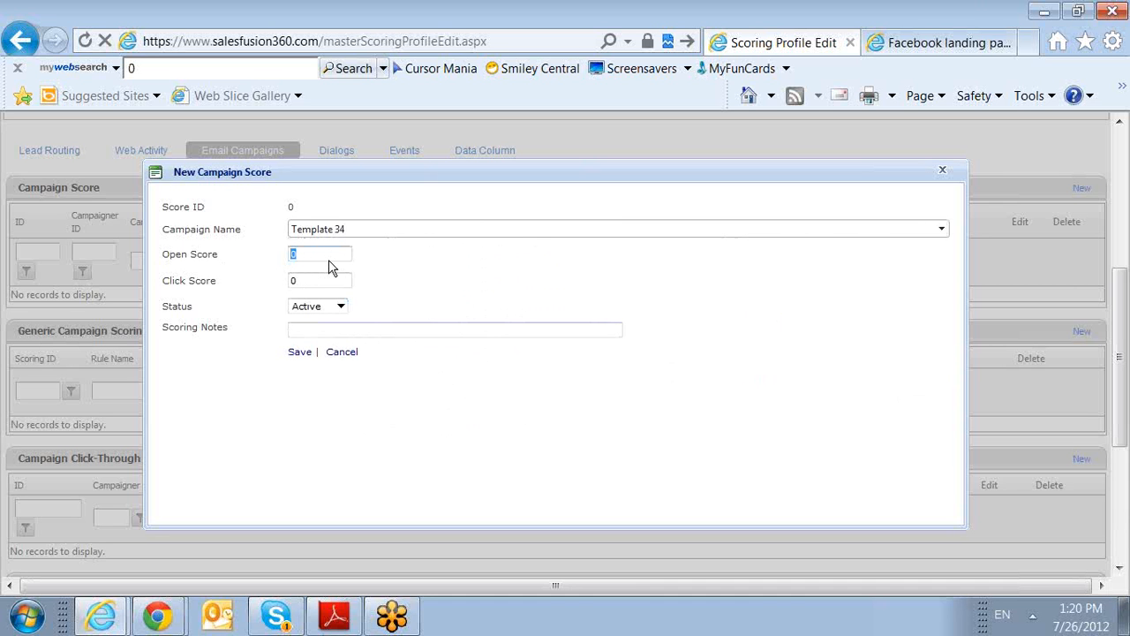
pyautogui.write('4')
pyautogui.press('Tab')
pyautogui.write('2')
pyautogui.click(349, 329)
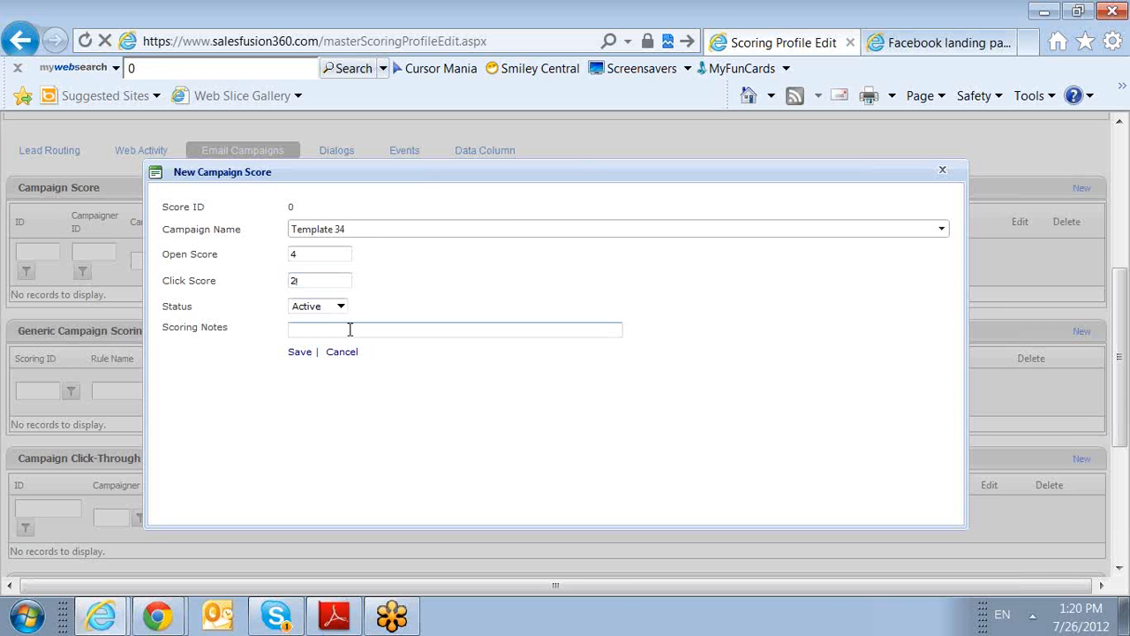
pyautogui.click(299, 353)
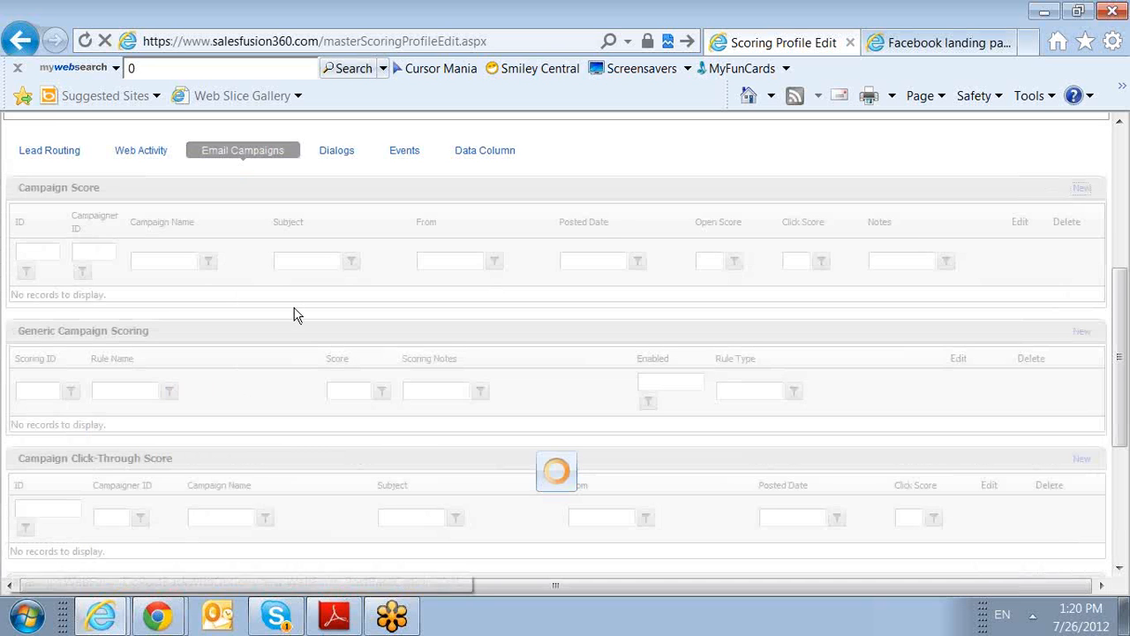
# - Add a generic campaign scoring rule of type Open Rule with a score of 1 and save it
pyautogui.scroll(-2, 252, 395)
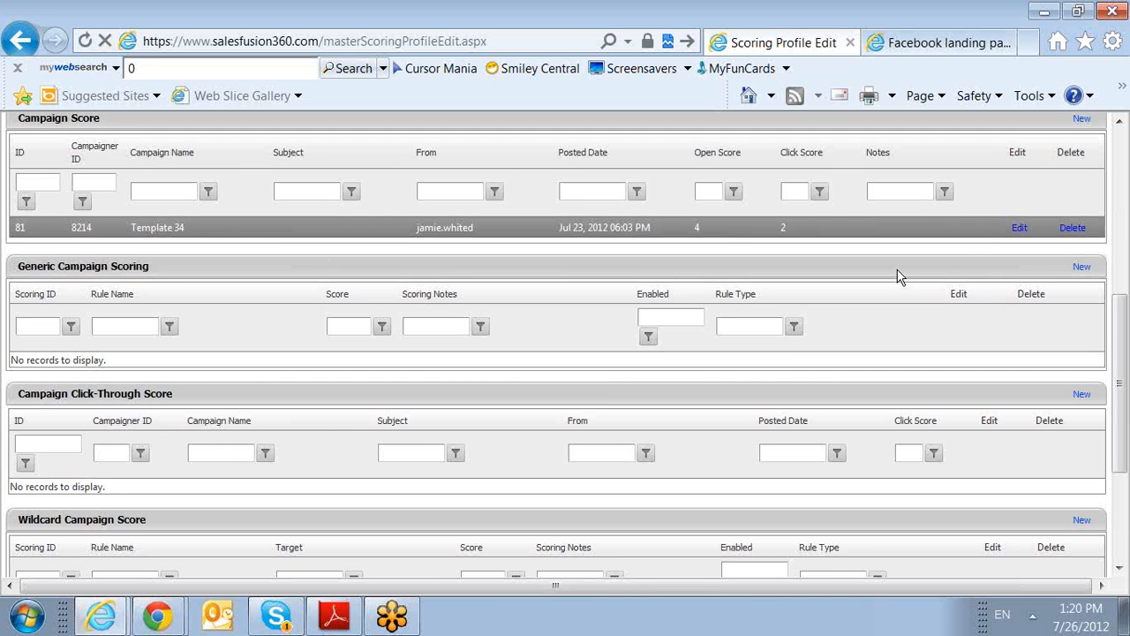
pyautogui.click(1079, 269)
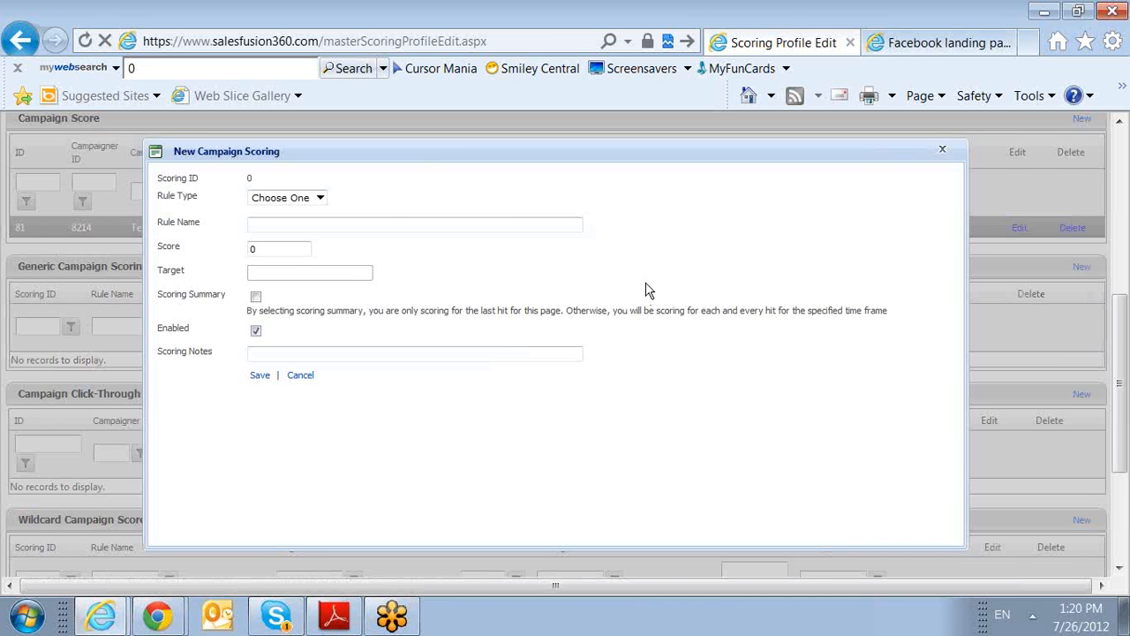
pyautogui.click(321, 200)
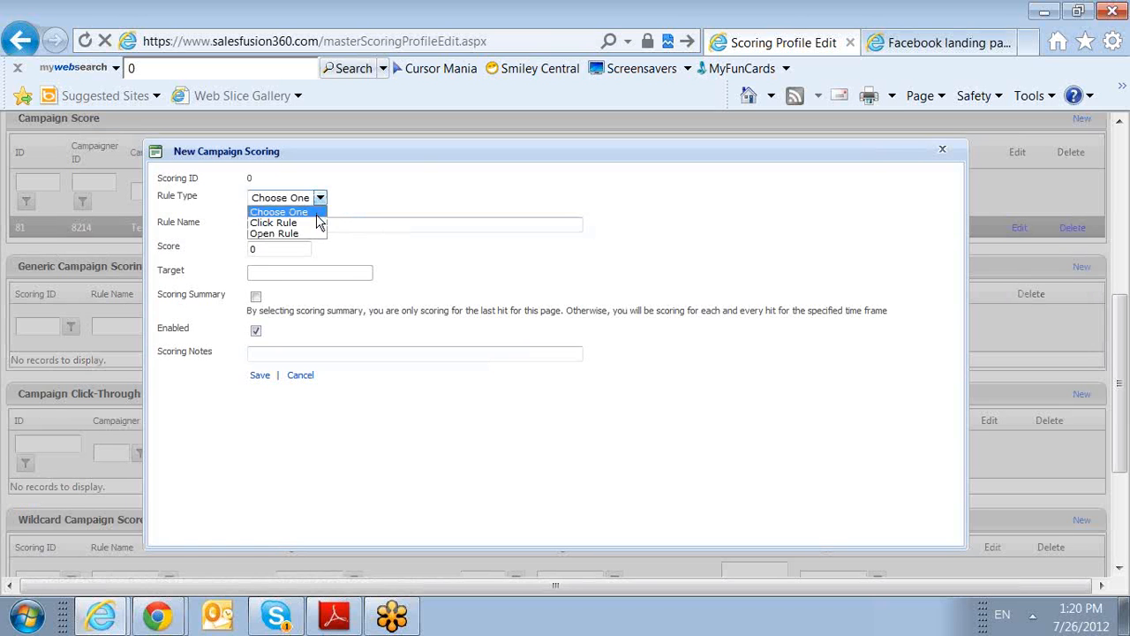
pyautogui.click(312, 233)
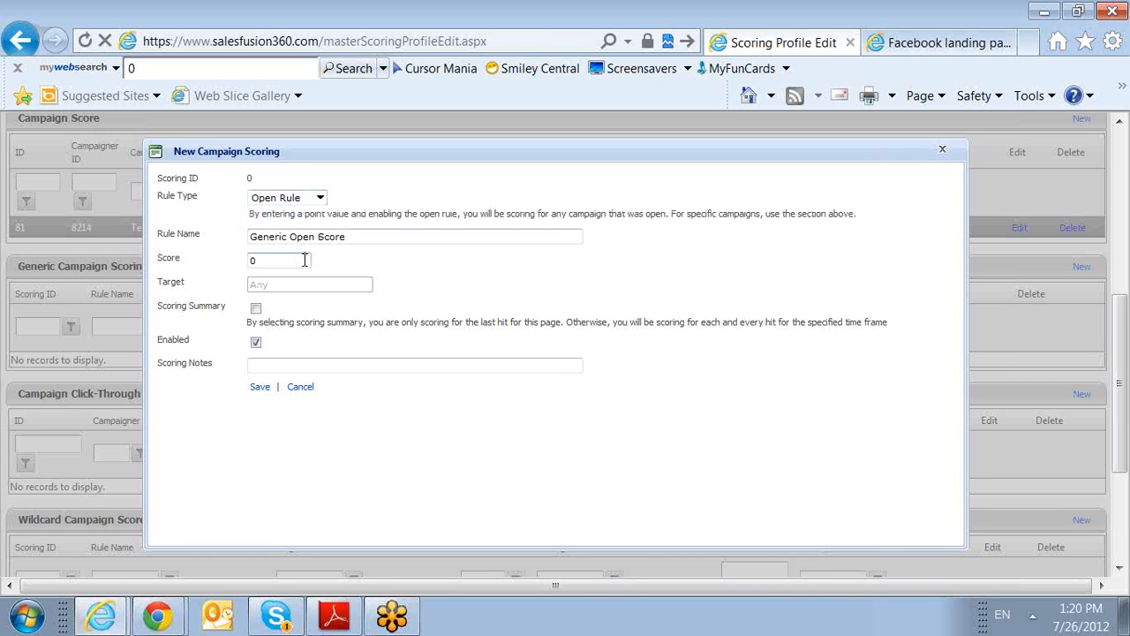
pyautogui.click(305, 260)
pyautogui.write('1')
pyautogui.click(259, 388)
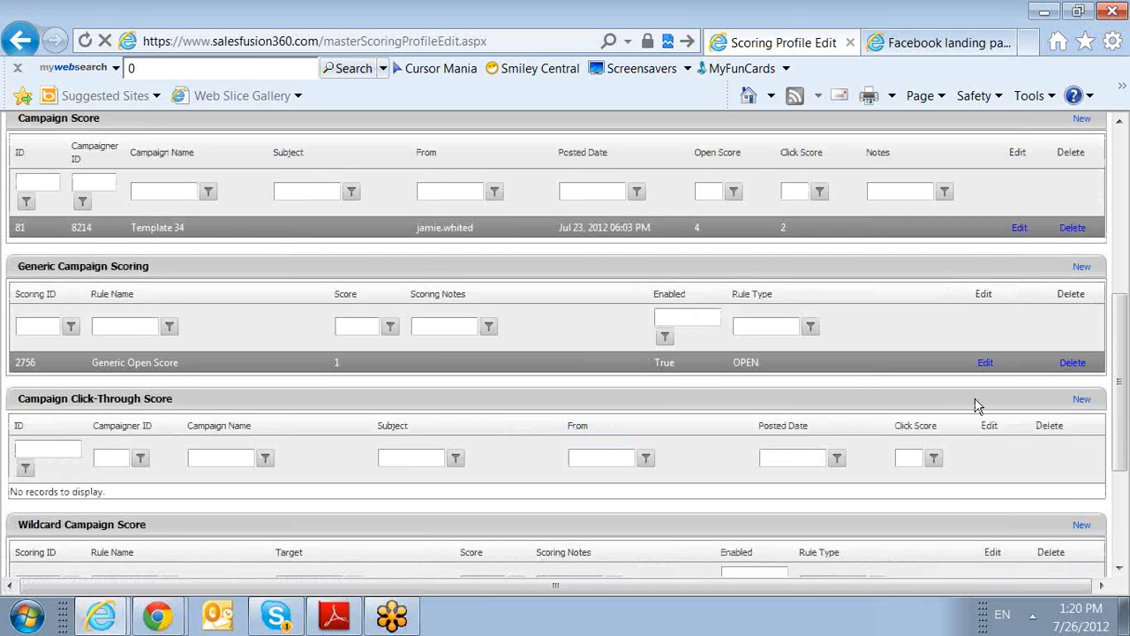
# - Add a generic campaign scoring rule of type Click Rule with a score of 2 and save it
pyautogui.click(1081, 267)
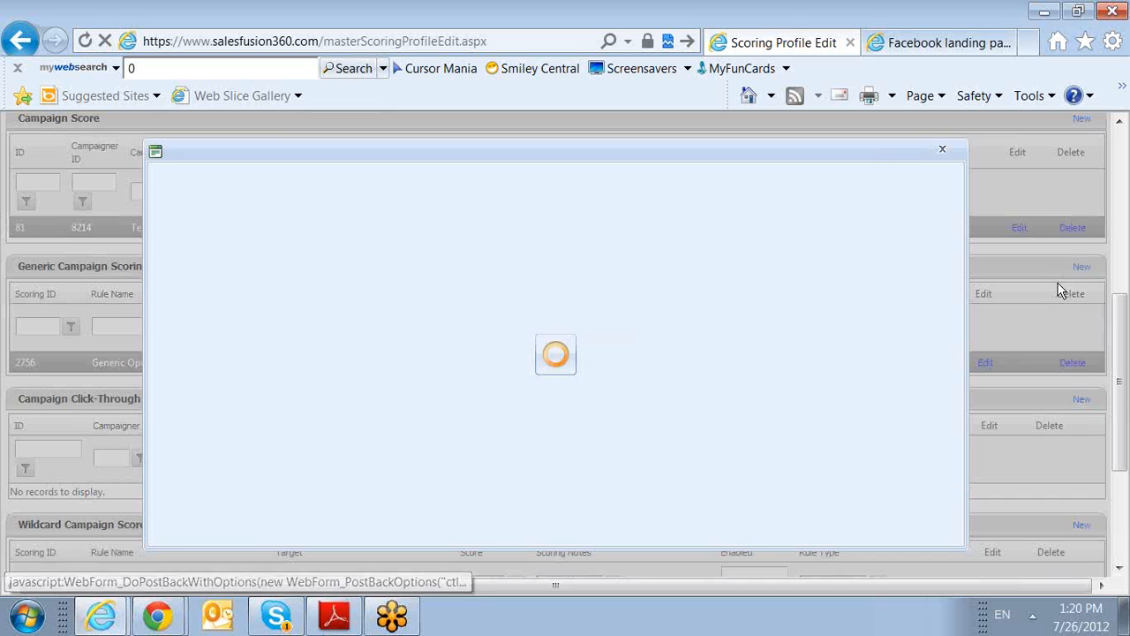
pyautogui.click(305, 200)
pyautogui.click(308, 221)
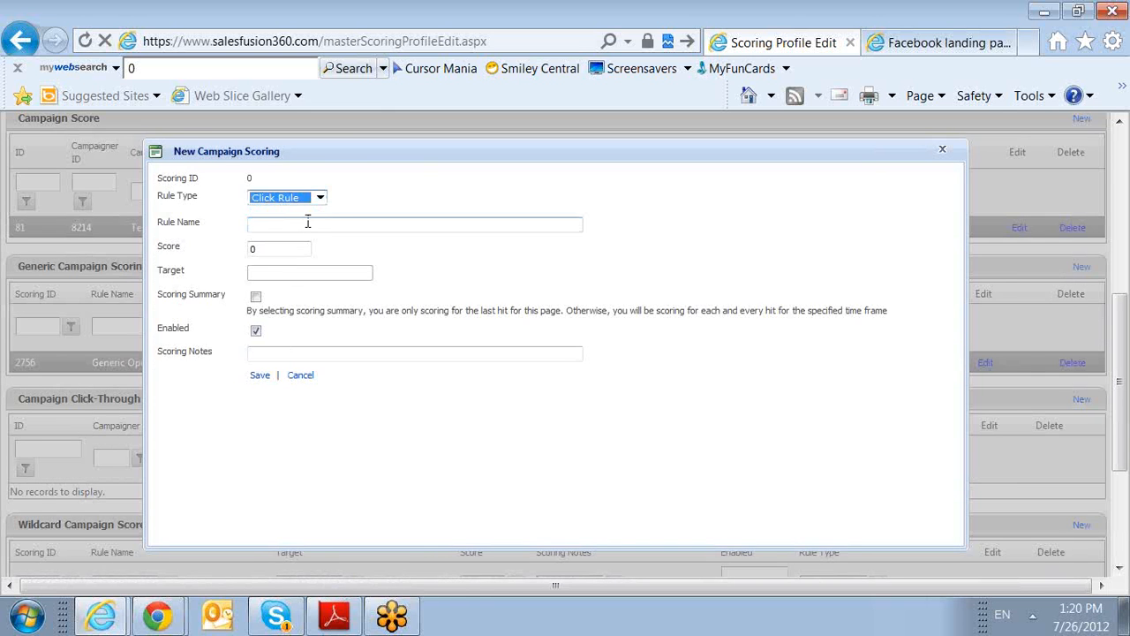
pyautogui.click(282, 264)
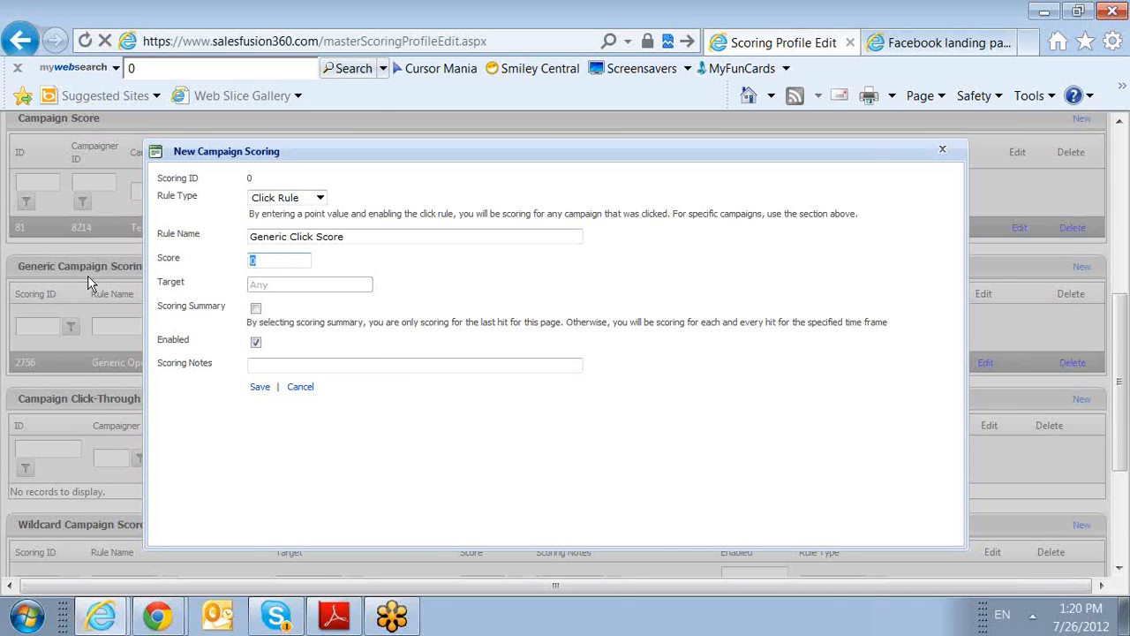
pyautogui.click(259, 387)
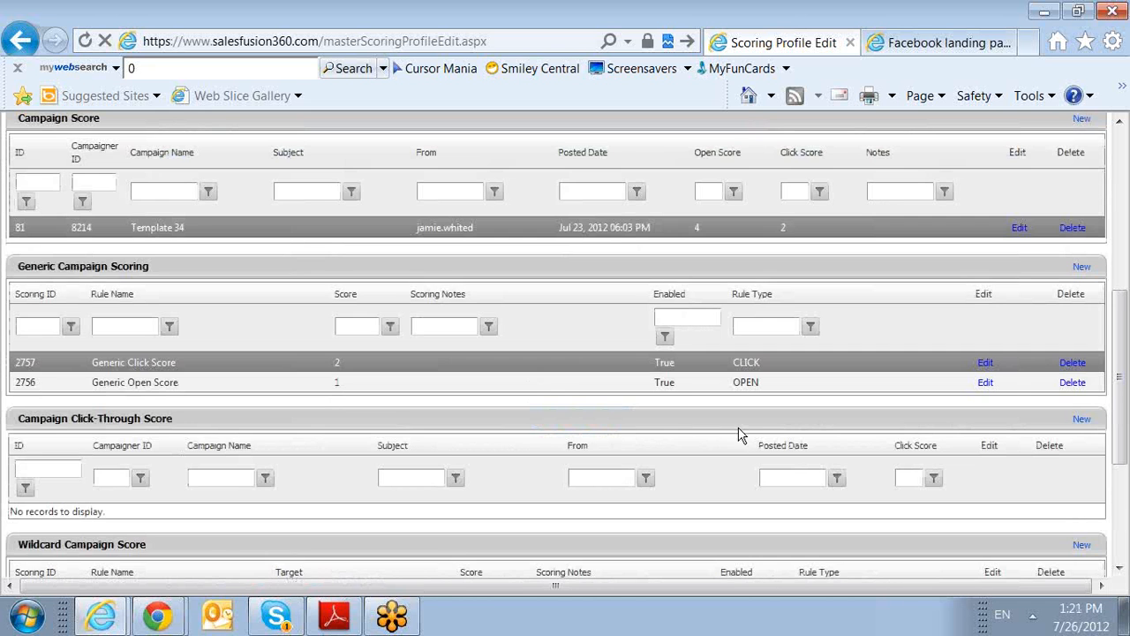
# - Try a new campaign click-through score with the campaigns Initial Invite, (Copy) Post-event, SS Invite and 072312_Training
pyautogui.scroll(-3, 433, 456)
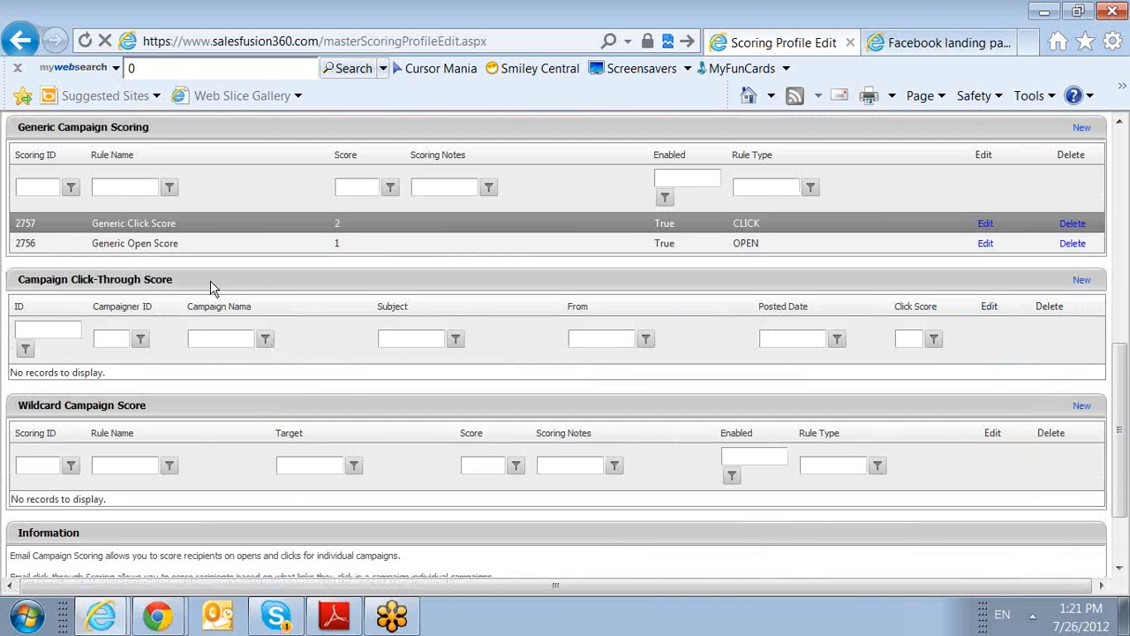
pyautogui.moveTo(158, 221); pyautogui.dragTo(137, 227)
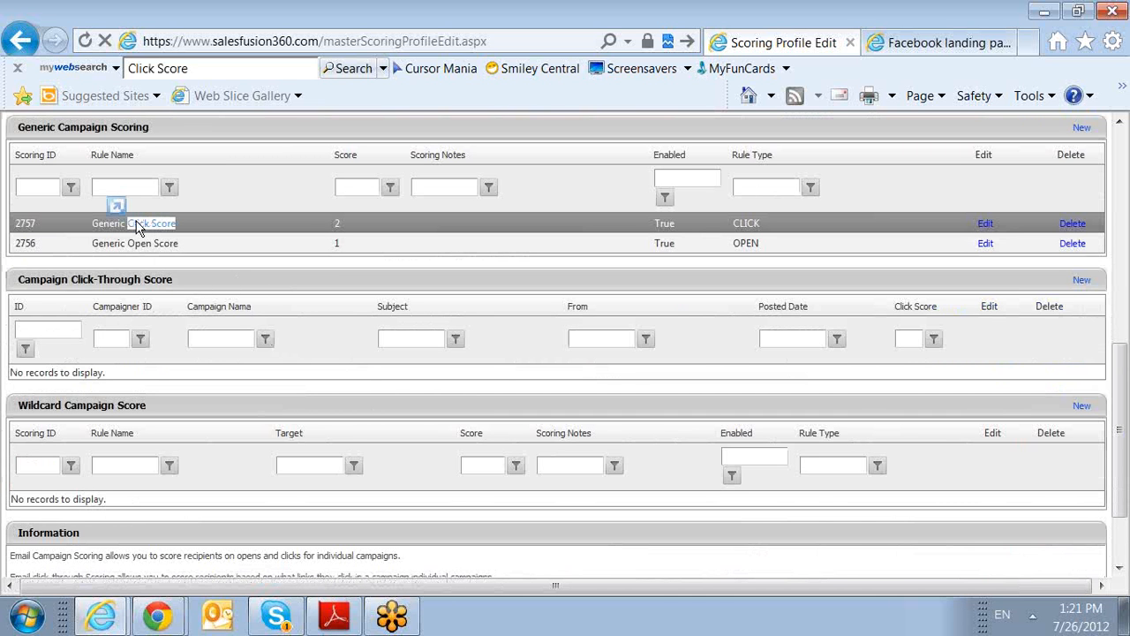
pyautogui.click(138, 292)
pyautogui.click(1082, 281)
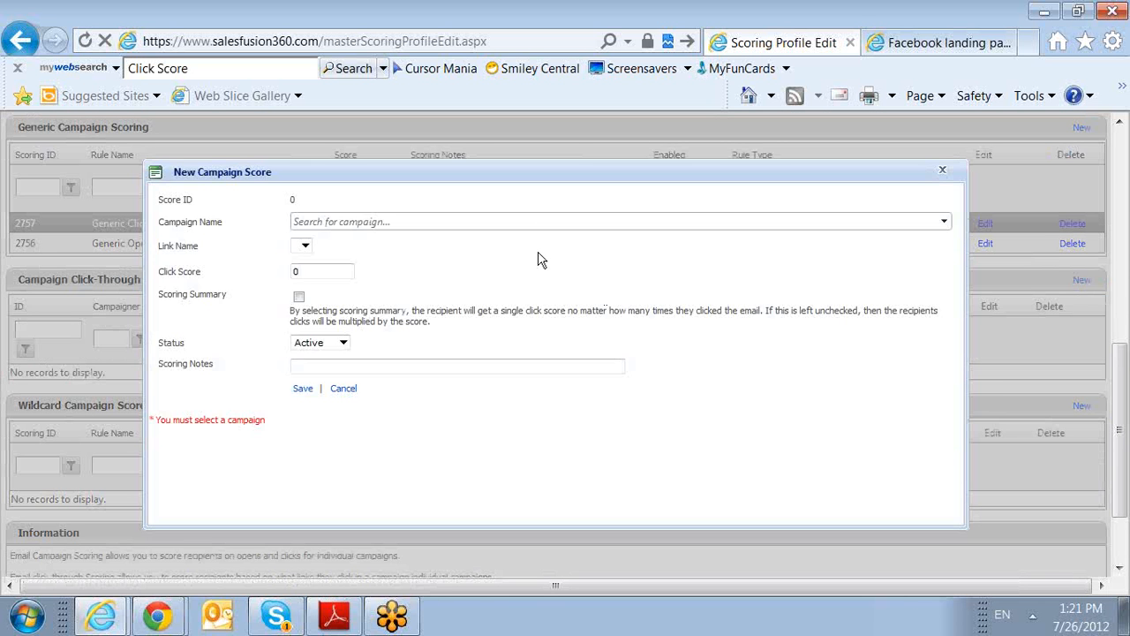
pyautogui.click(541, 222)
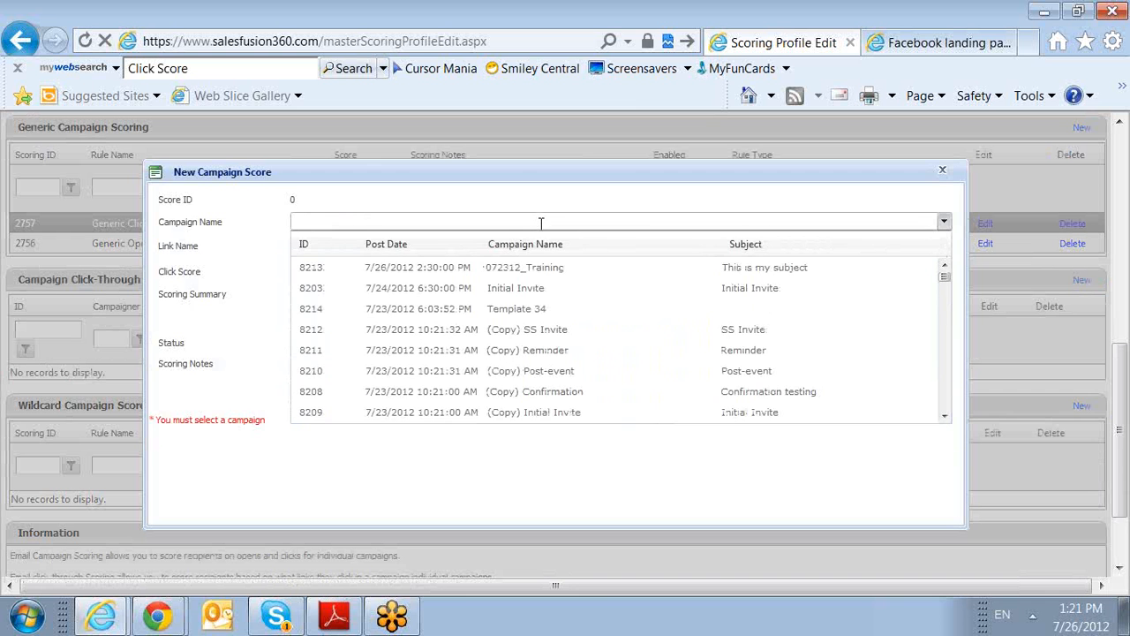
pyautogui.click(536, 289)
pyautogui.click(371, 222)
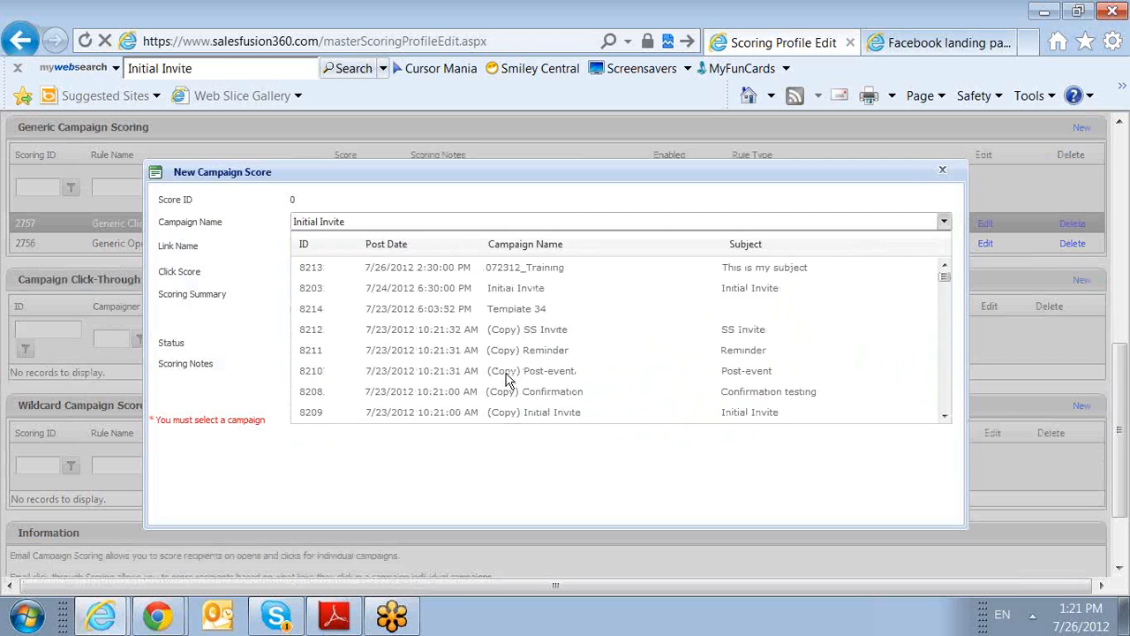
pyautogui.click(504, 375)
pyautogui.click(457, 224)
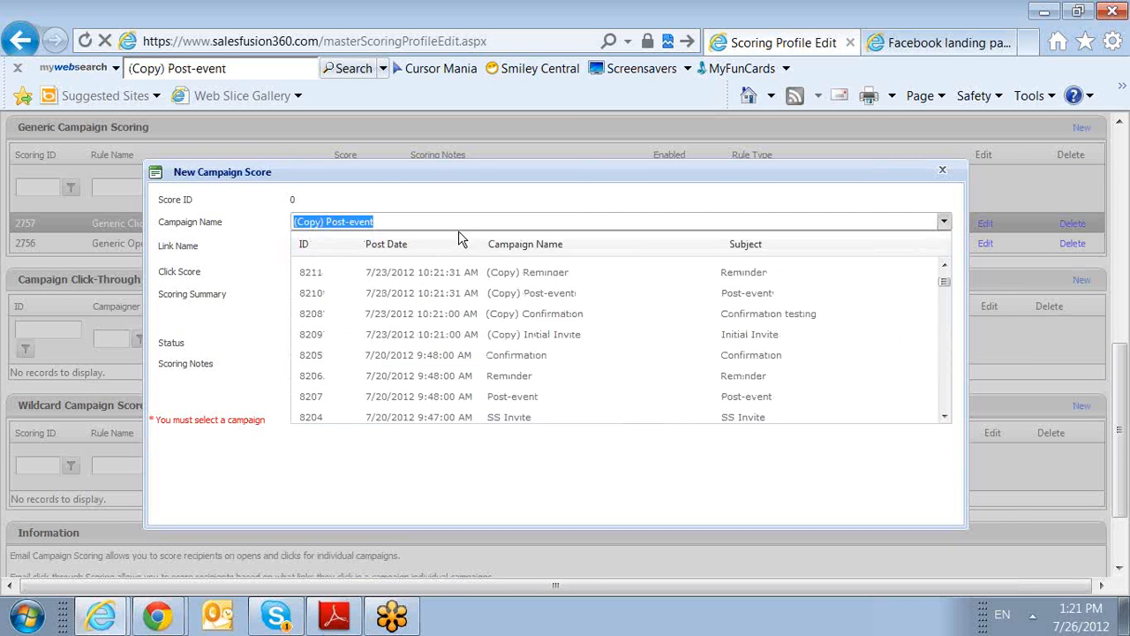
pyautogui.click(524, 416)
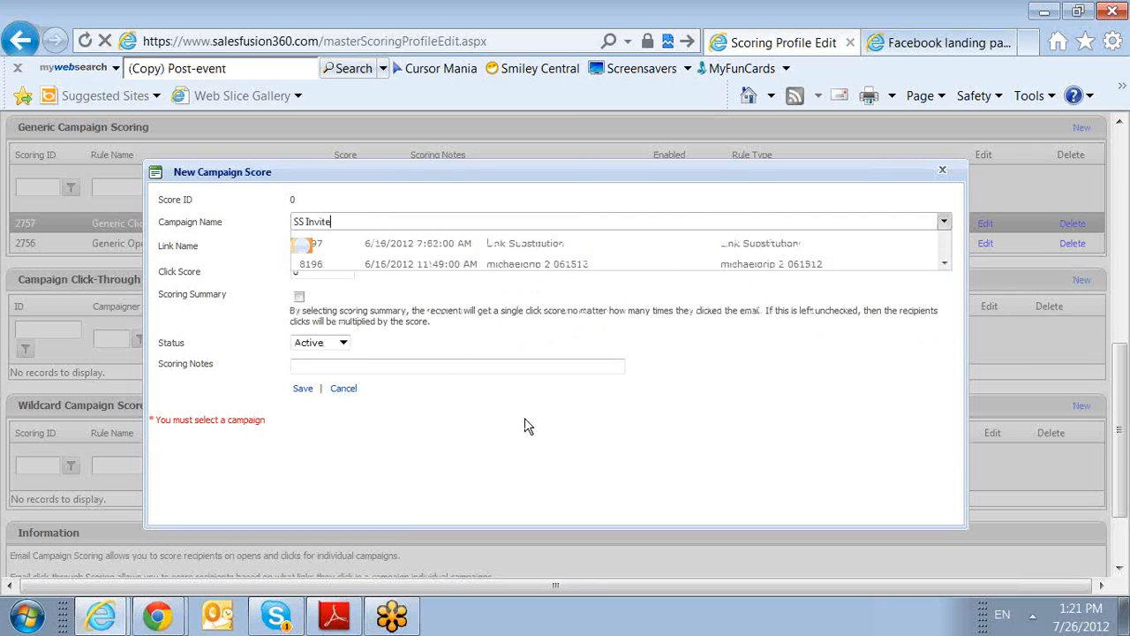
pyautogui.click(436, 224)
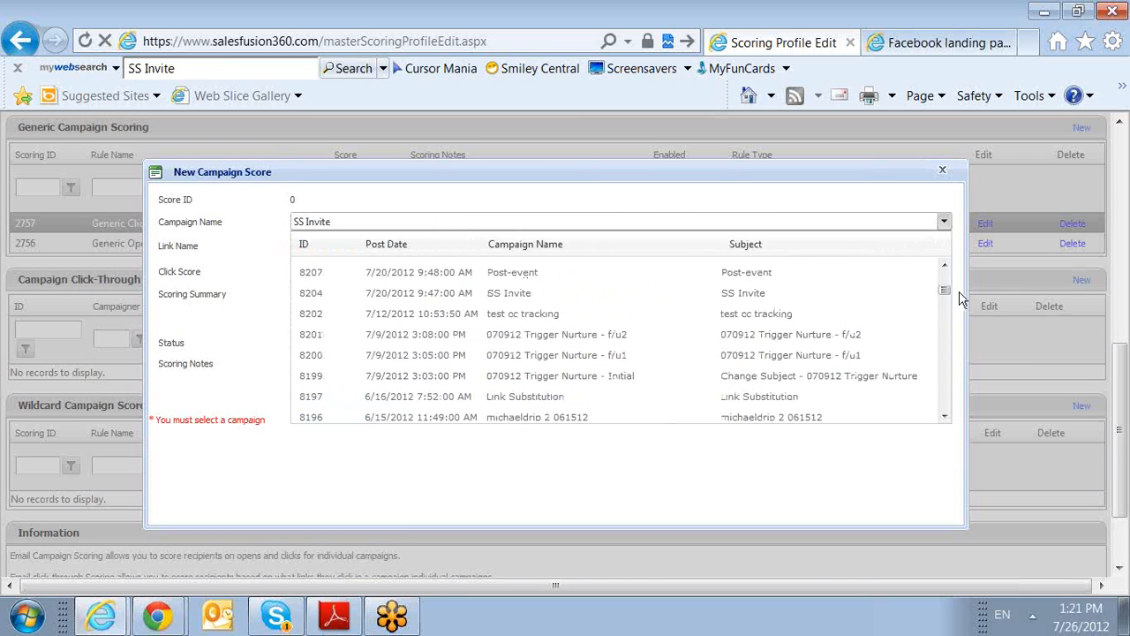
pyautogui.moveTo(943, 292); pyautogui.dragTo(939, 265)
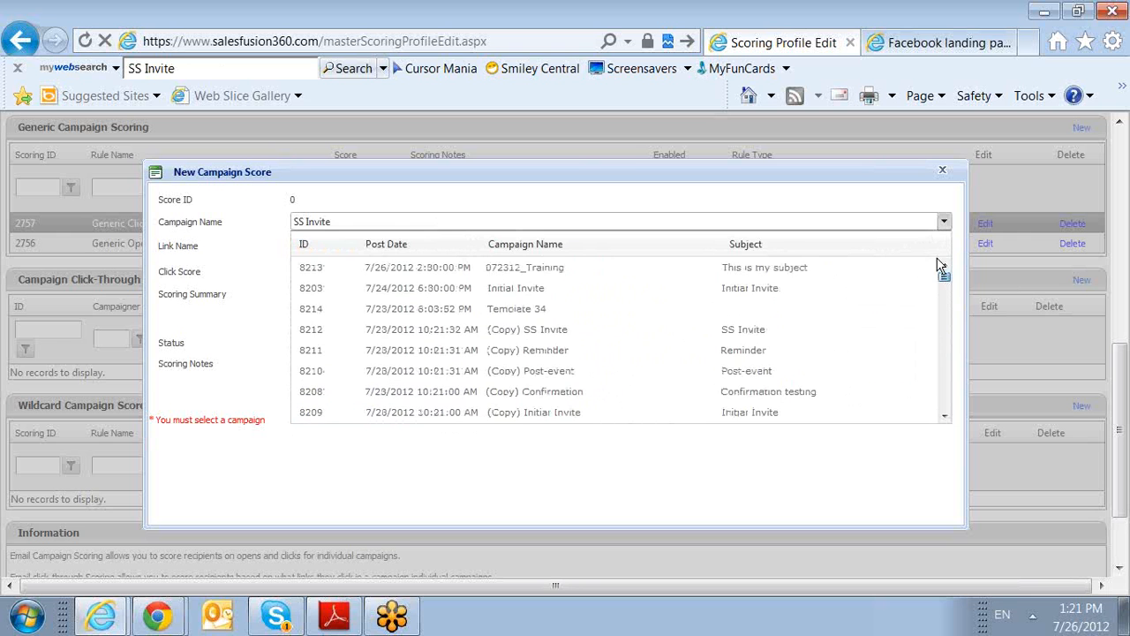
pyautogui.click(533, 280)
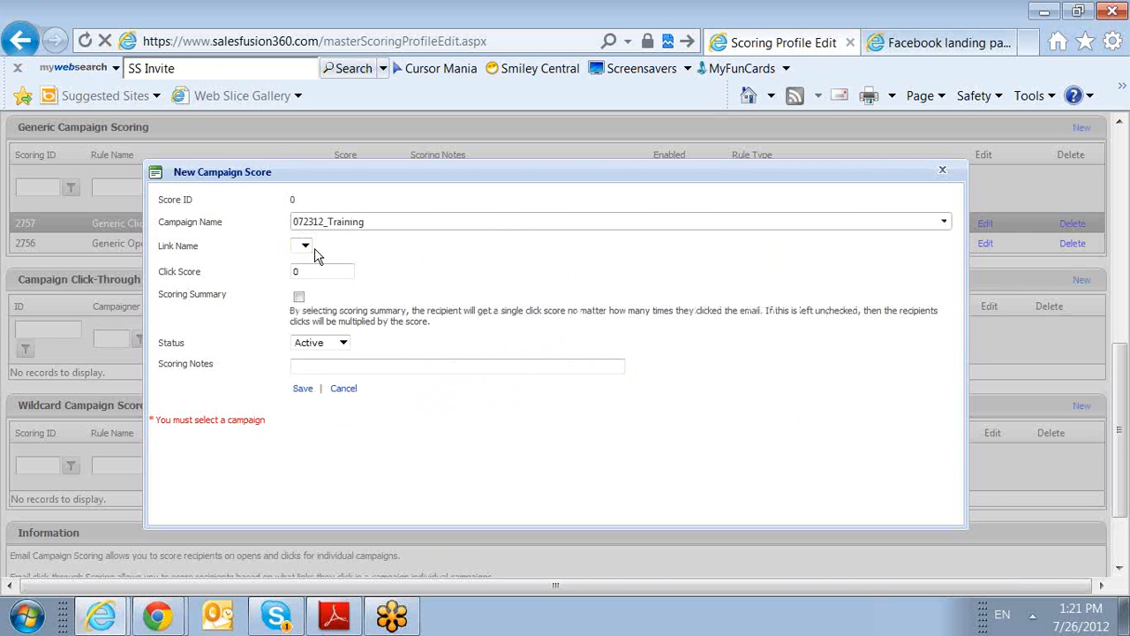
# - Try to choose a link name for the click-through score, set its click score to 2, and close it without saving
pyautogui.click(309, 250)
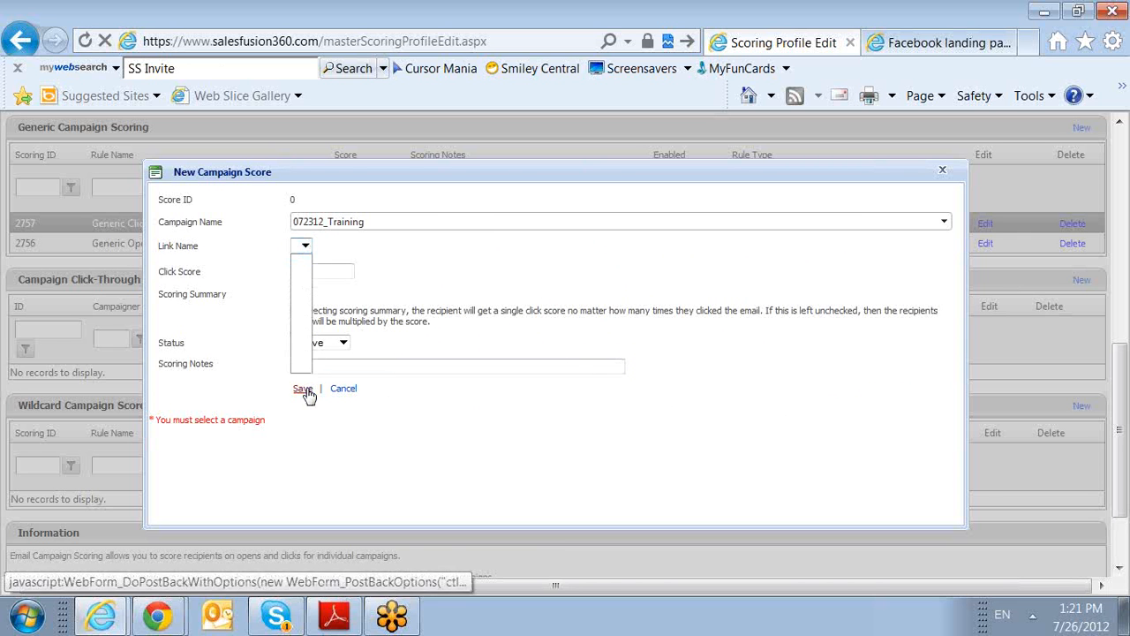
pyautogui.click(306, 246)
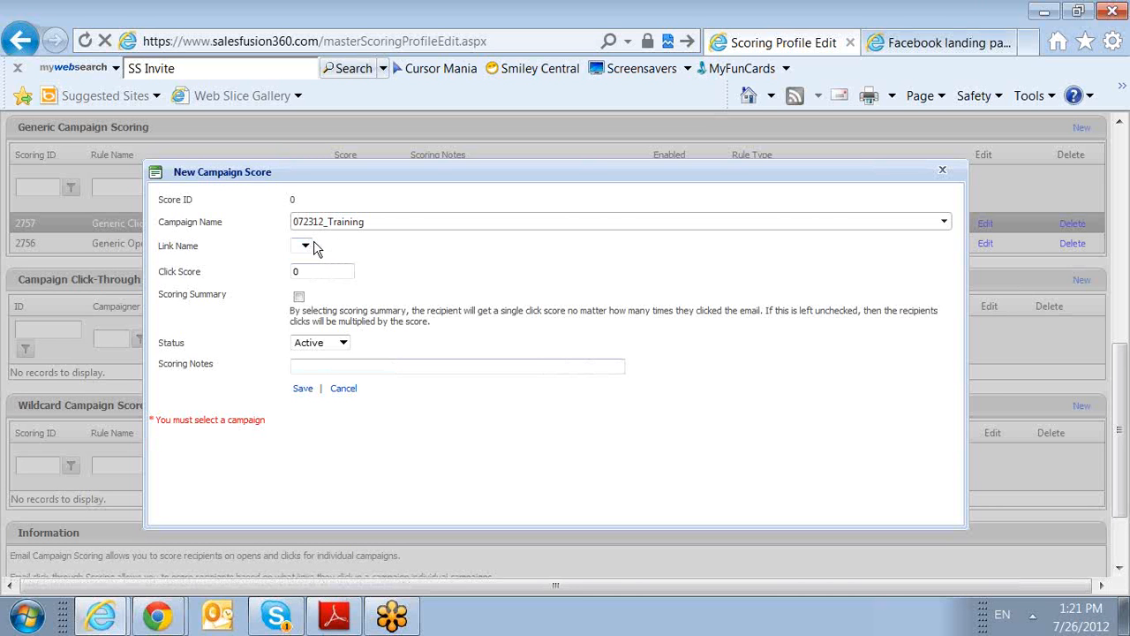
pyautogui.click(306, 246)
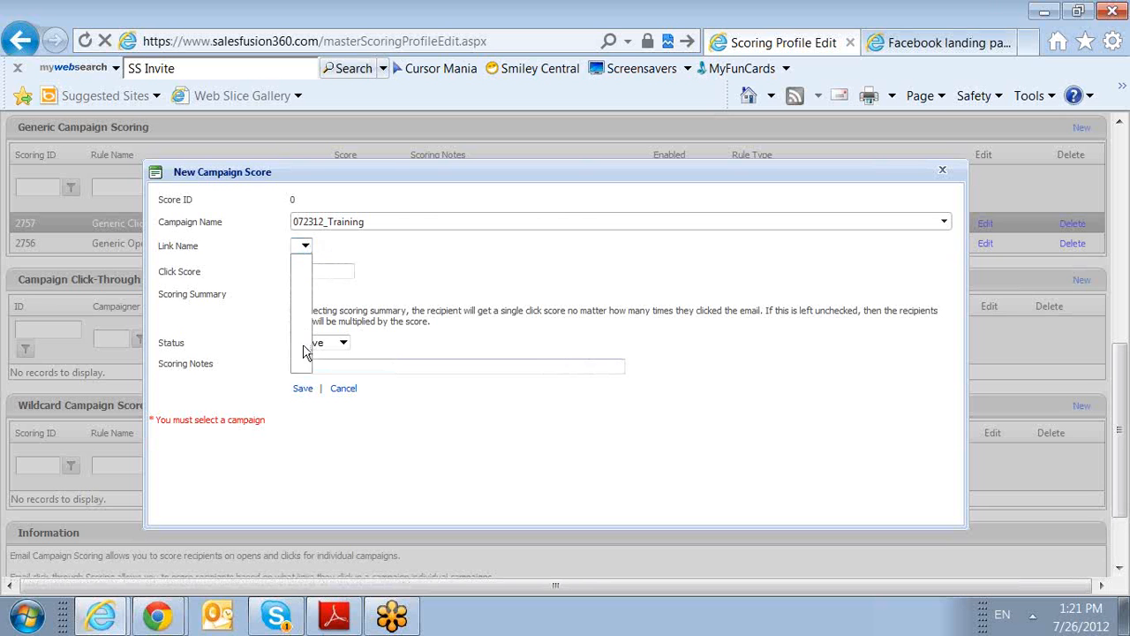
pyautogui.click(252, 298)
pyautogui.moveTo(303, 271); pyautogui.dragTo(204, 292)
pyautogui.write('2')
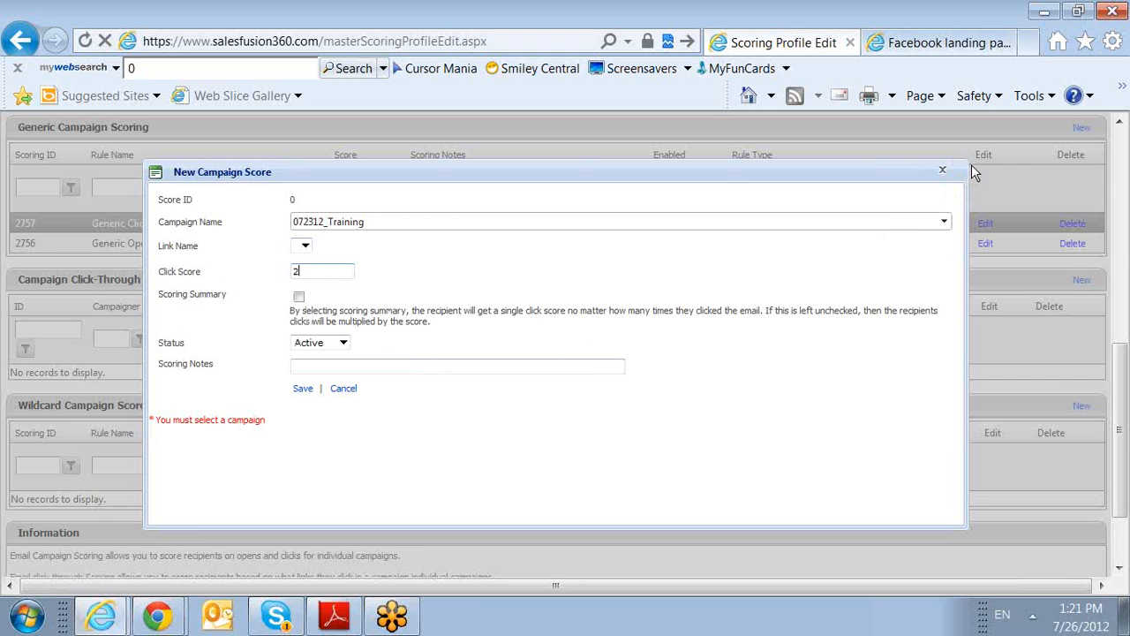
pyautogui.click(941, 173)
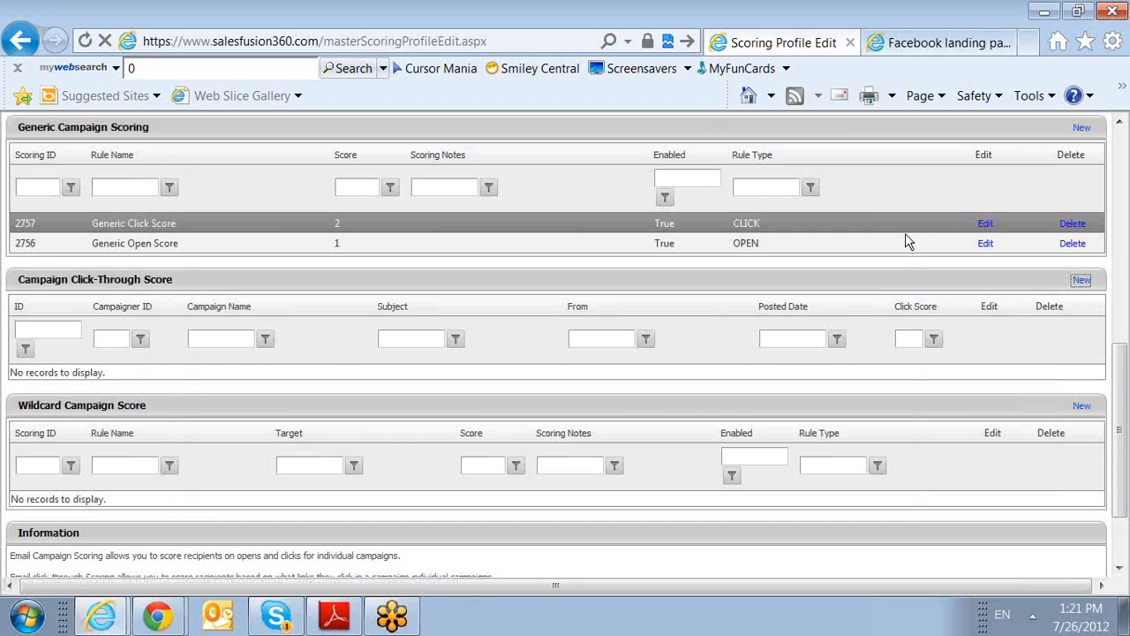
# - Start a new wildcard campaign score with the rule type Opens - Campaign Wildcard and the rule name newsletter
pyautogui.scroll(-3, 905, 238)
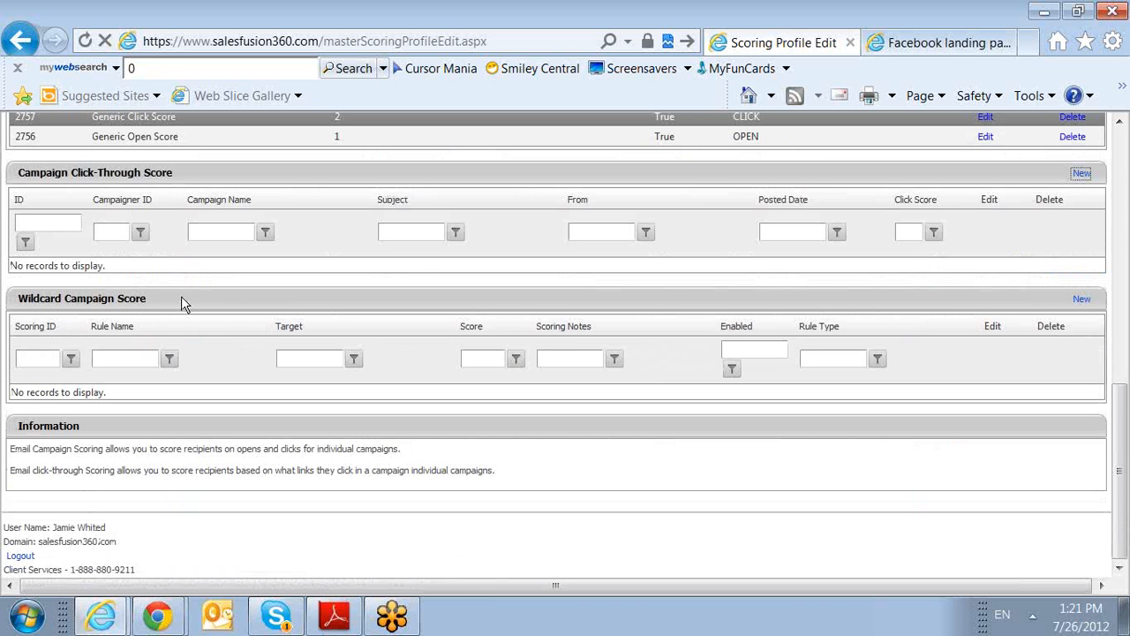
pyautogui.moveTo(184, 303); pyautogui.dragTo(20, 309)
pyautogui.click(227, 306)
pyautogui.click(1079, 298)
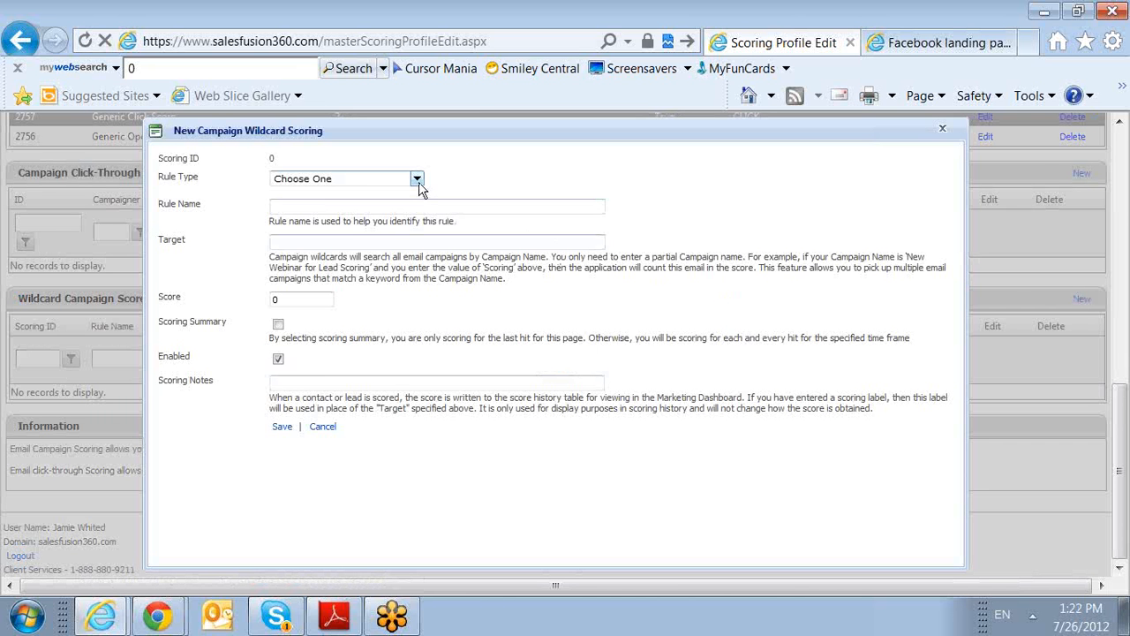
pyautogui.click(418, 180)
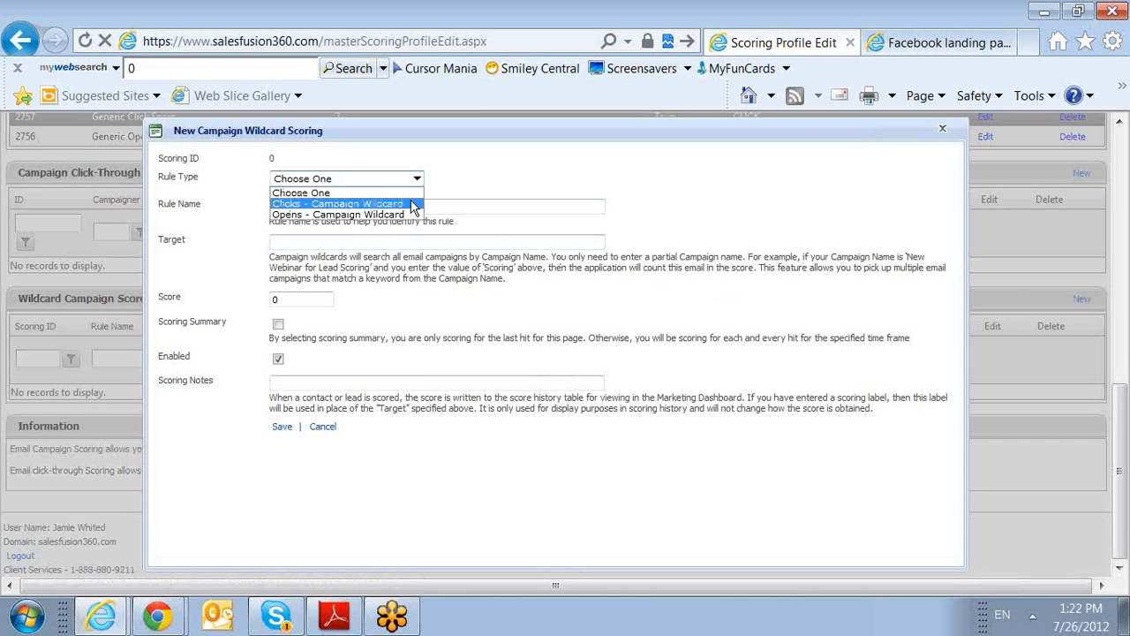
pyautogui.click(412, 215)
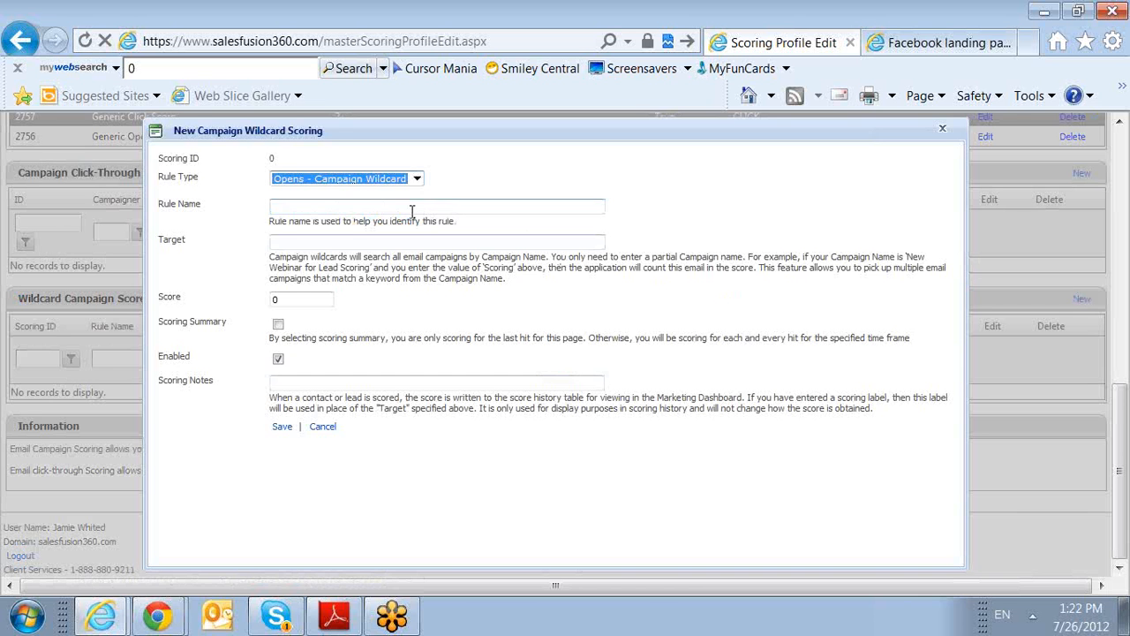
pyautogui.click(412, 211)
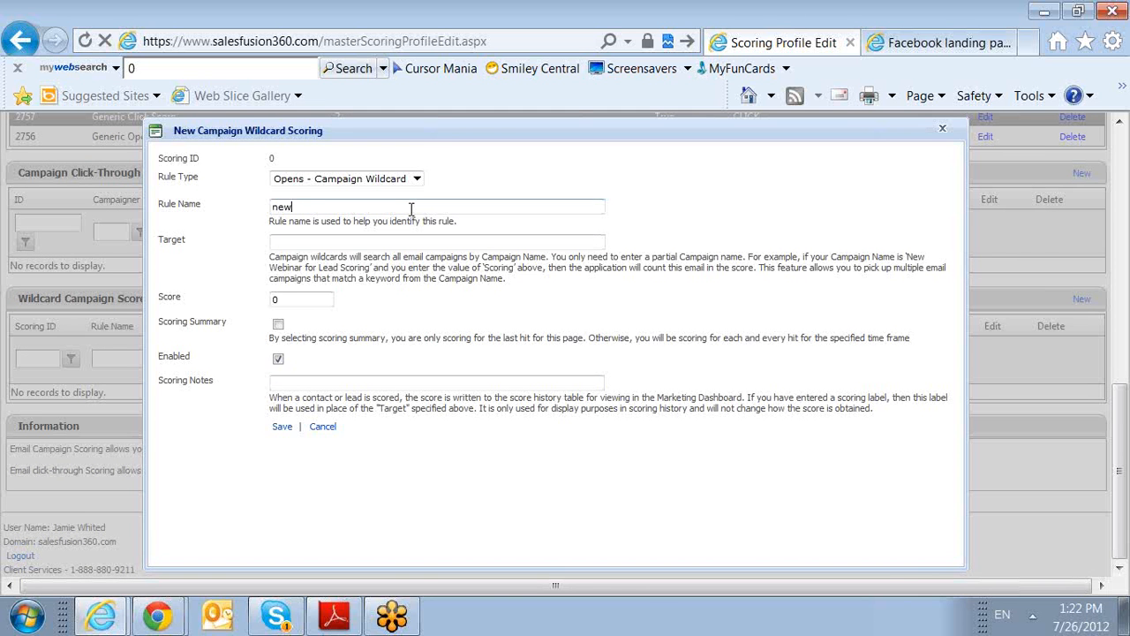
pyautogui.write('newsletter')
# - Set the wildcard rule's target to newsletter and its score to 3, and save it
pyautogui.click(406, 240)
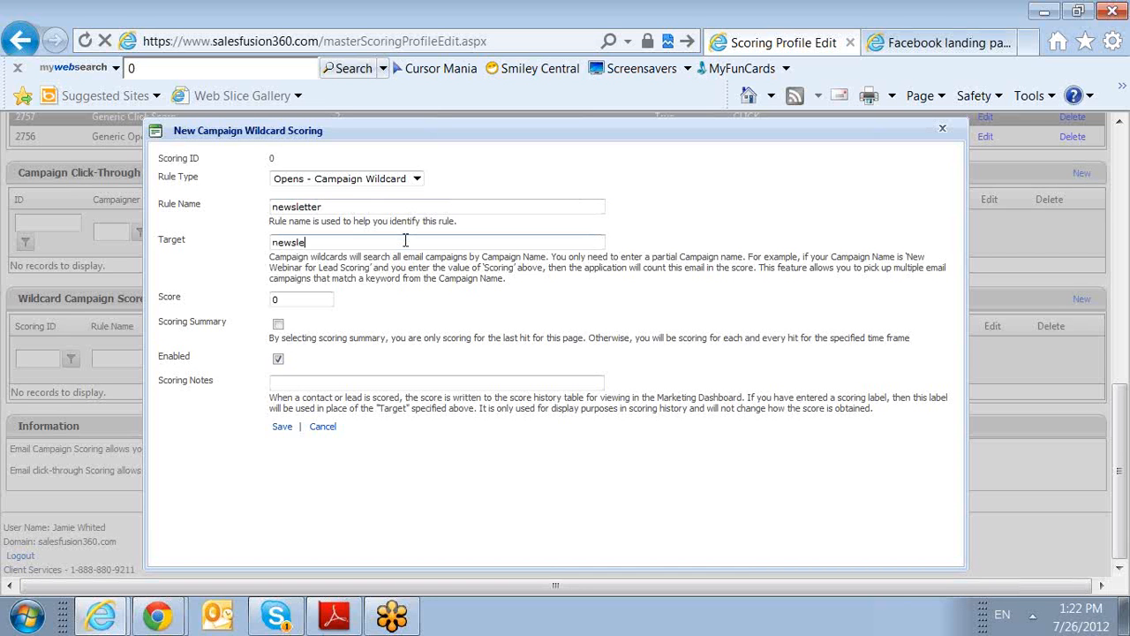
pyautogui.moveTo(397, 241); pyautogui.dragTo(163, 281)
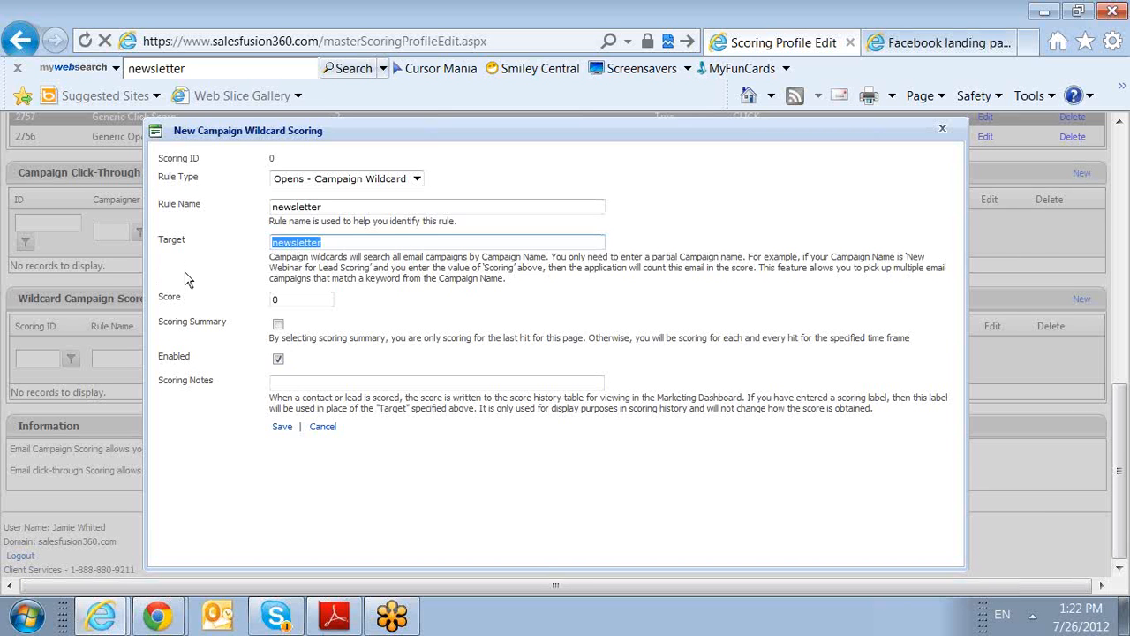
pyautogui.press('Tab')
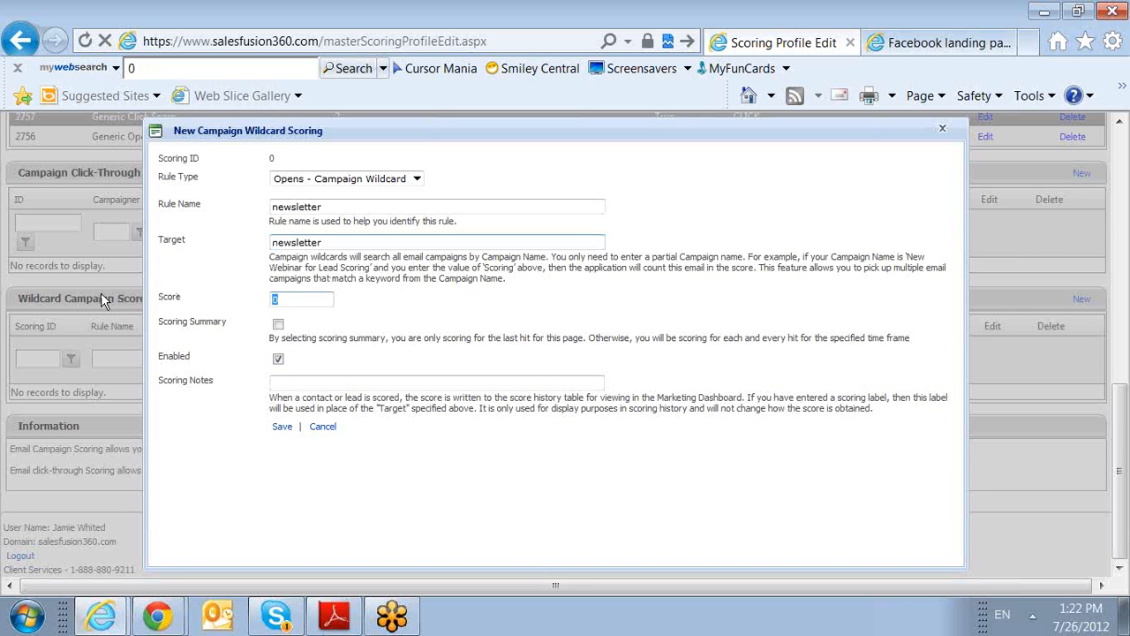
pyautogui.write('3')
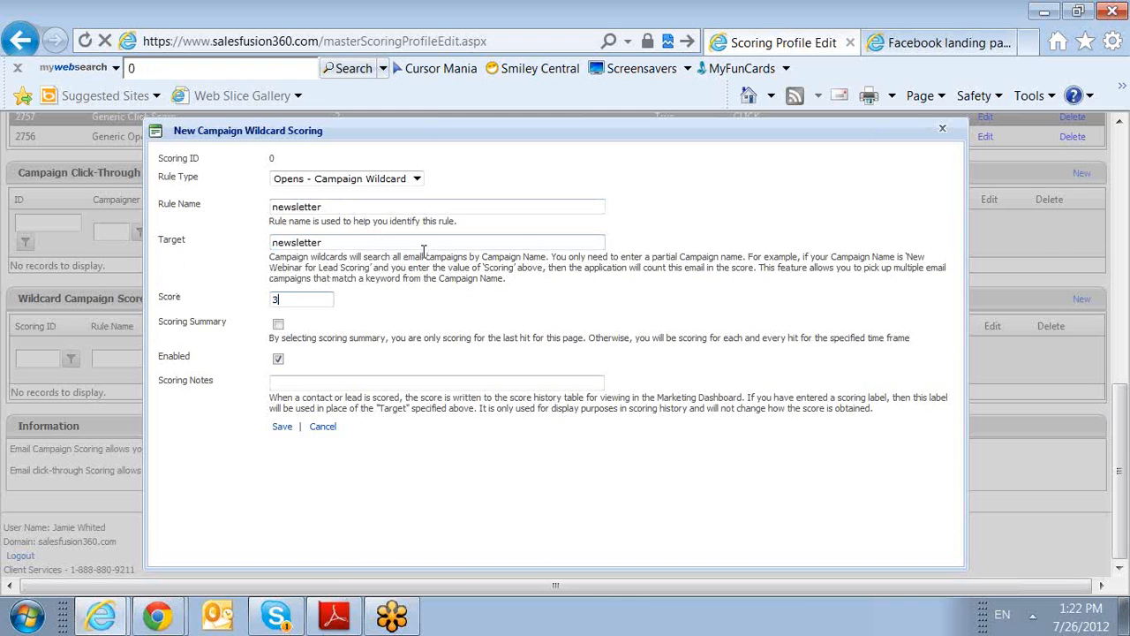
pyautogui.click(281, 427)
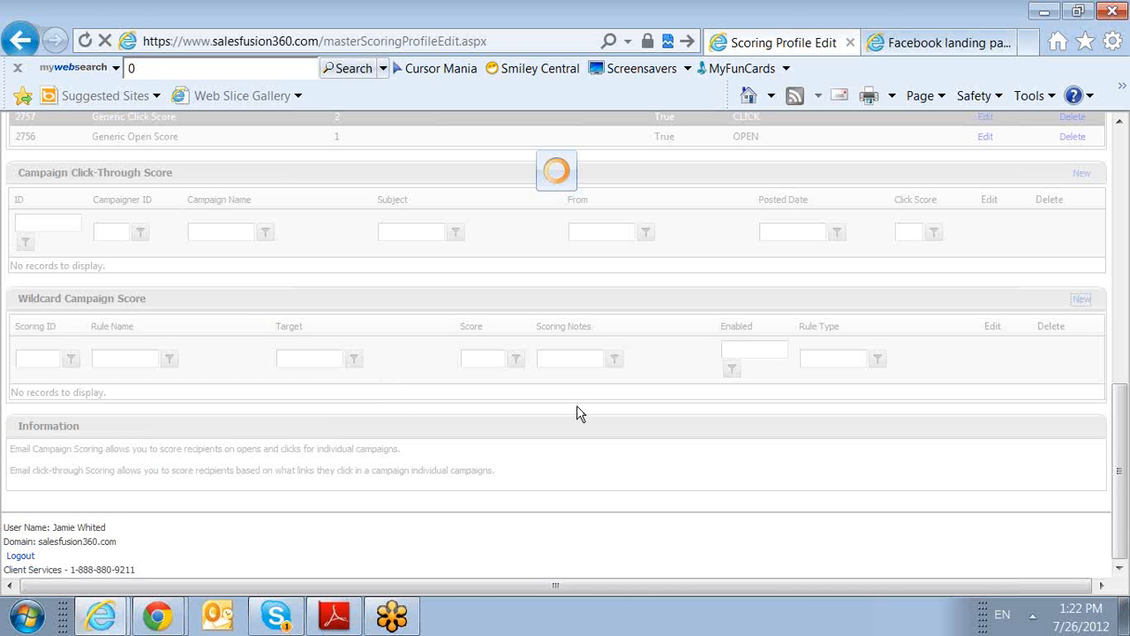
pyautogui.scroll(3, 521, 393)
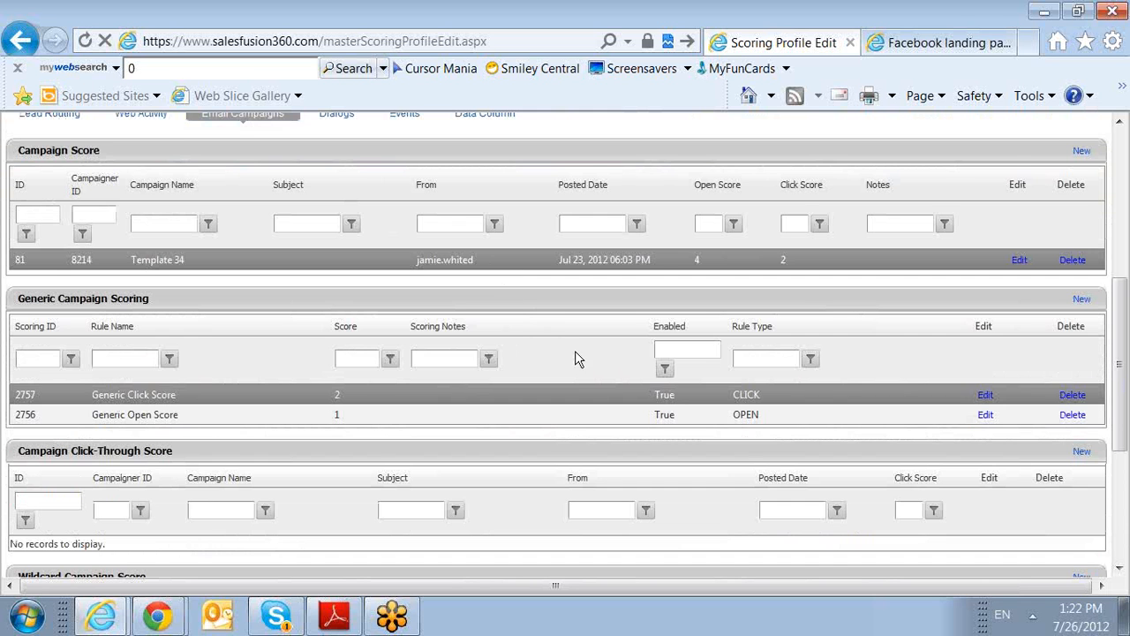
pyautogui.scroll(-3, 583, 358)
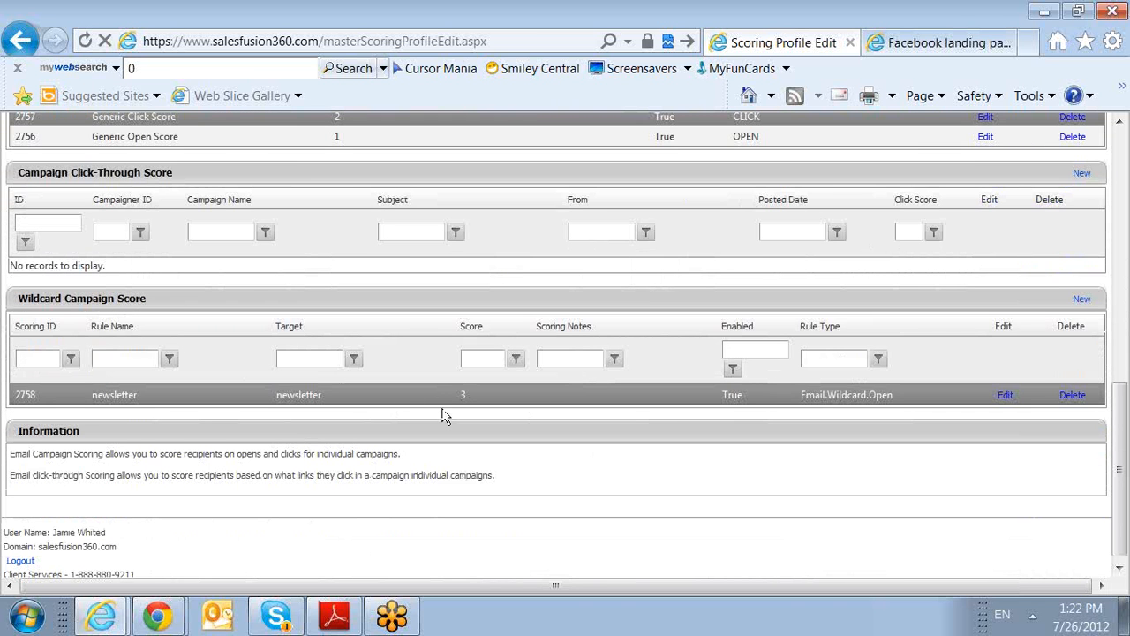
# - Start a new dialog scoring rule for the Current CRM field of the 020912 Training dialog
pyautogui.scroll(5, 445, 417)
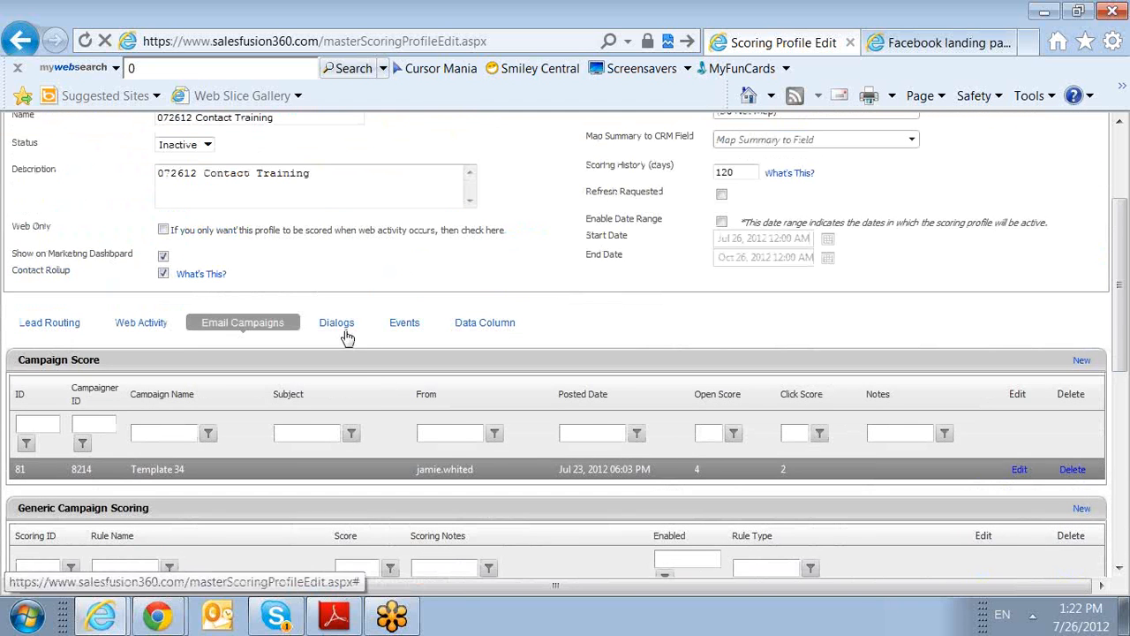
pyautogui.click(345, 329)
pyautogui.scroll(-1, 550, 371)
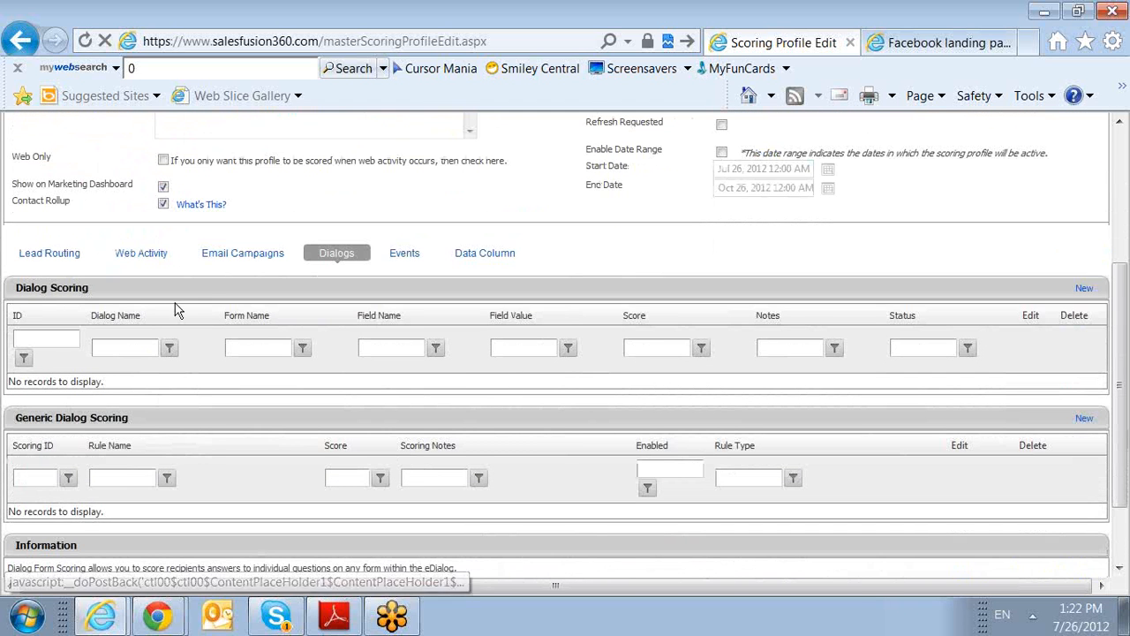
pyautogui.click(1084, 290)
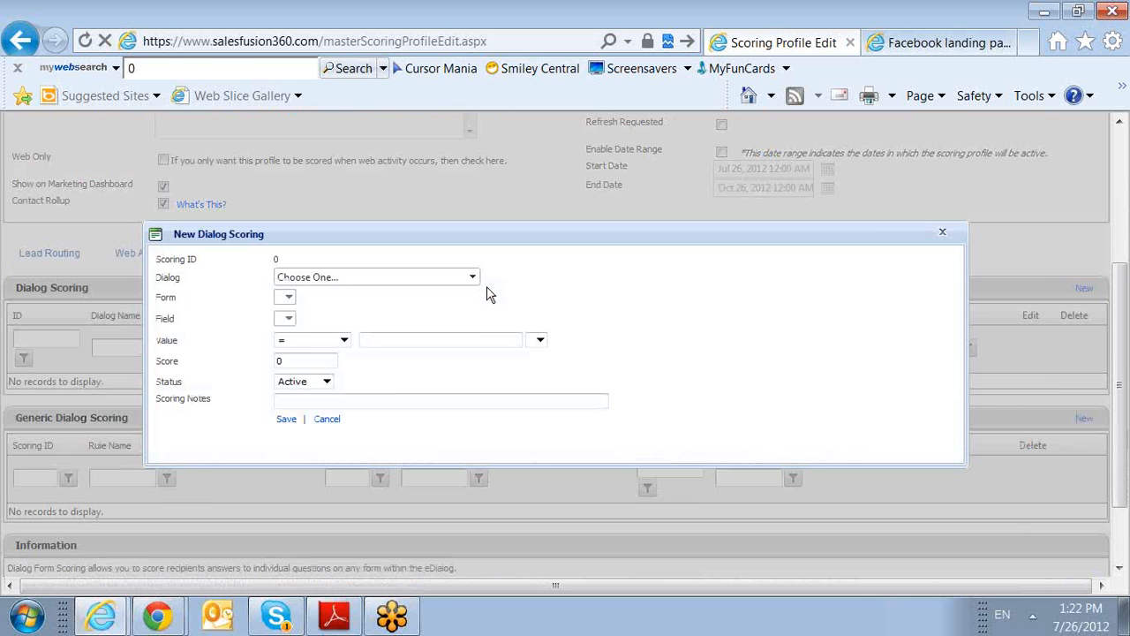
pyautogui.click(466, 277)
pyautogui.scroll(-5, 414, 383)
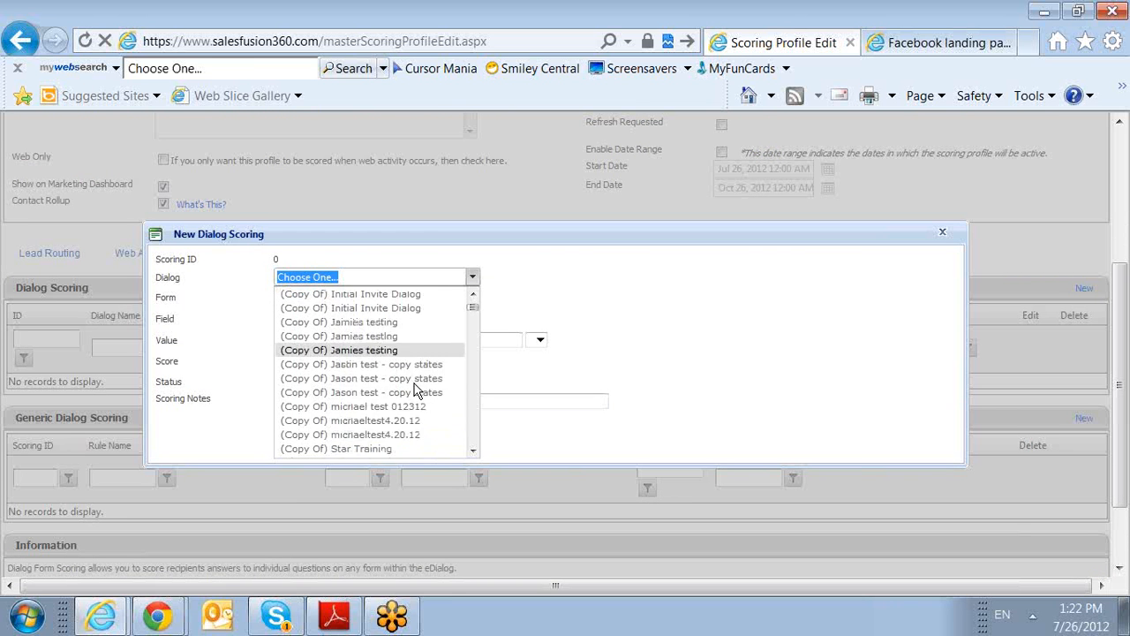
pyautogui.click(376, 343)
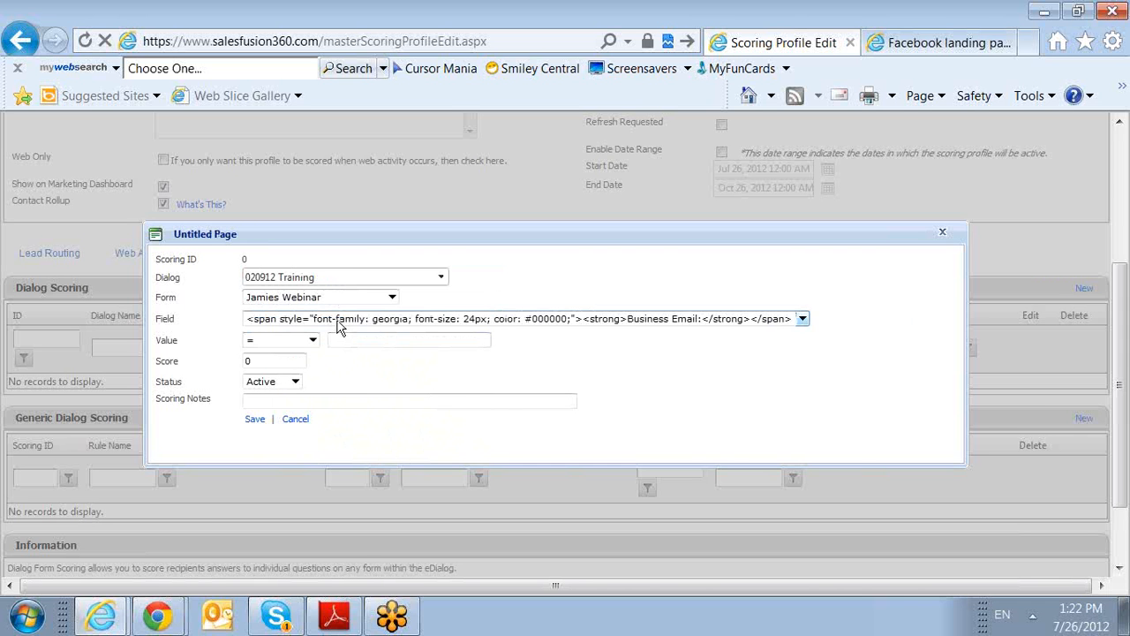
pyautogui.click(391, 298)
pyautogui.click(389, 305)
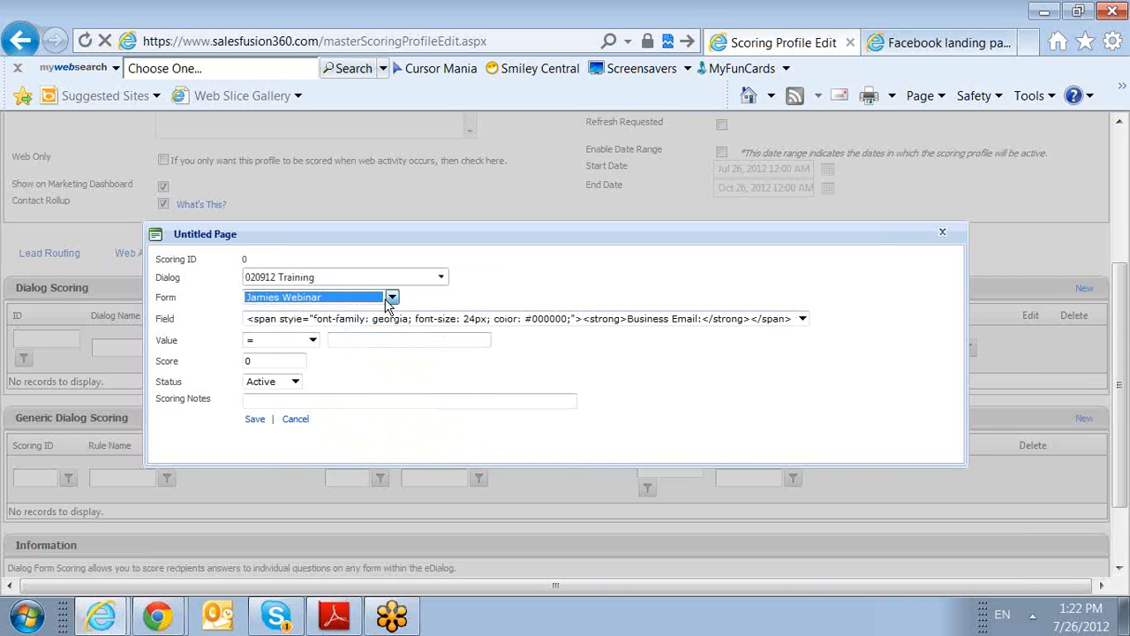
pyautogui.click(473, 318)
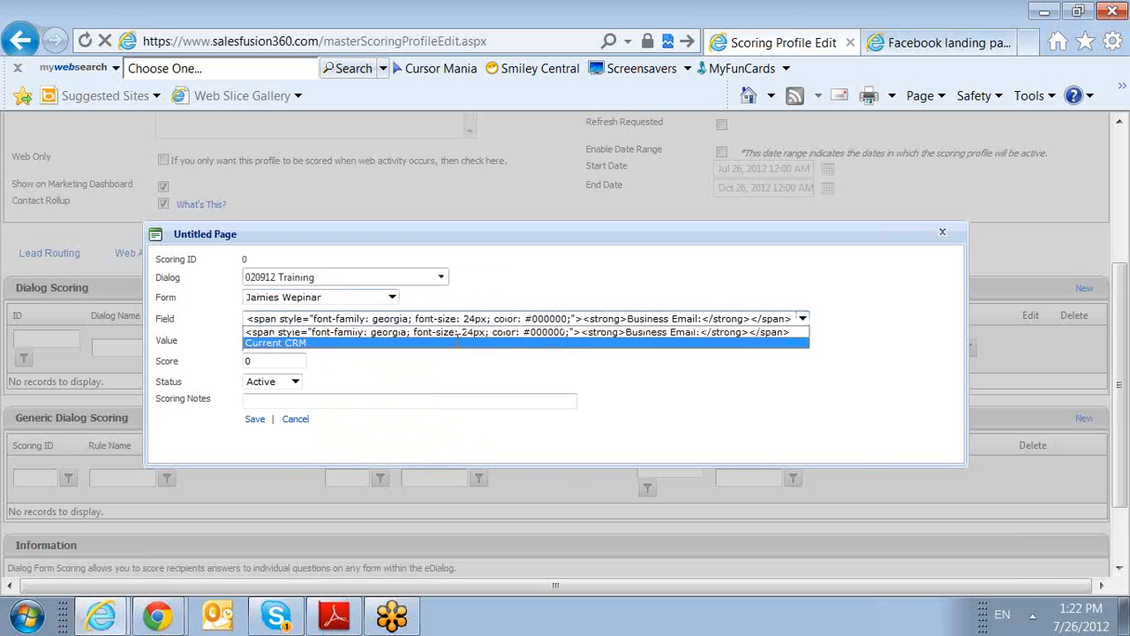
pyautogui.click(341, 343)
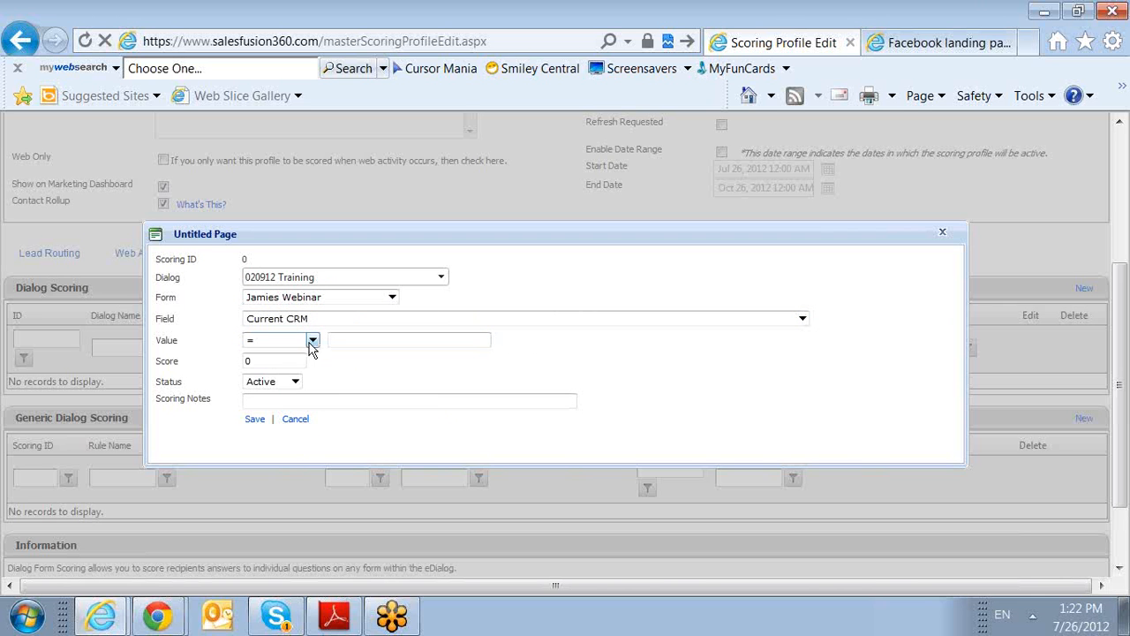
# - Set the dialog rule's value condition to Contains SFDC with a score of 1, and save it
pyautogui.click(312, 340)
pyautogui.click(301, 397)
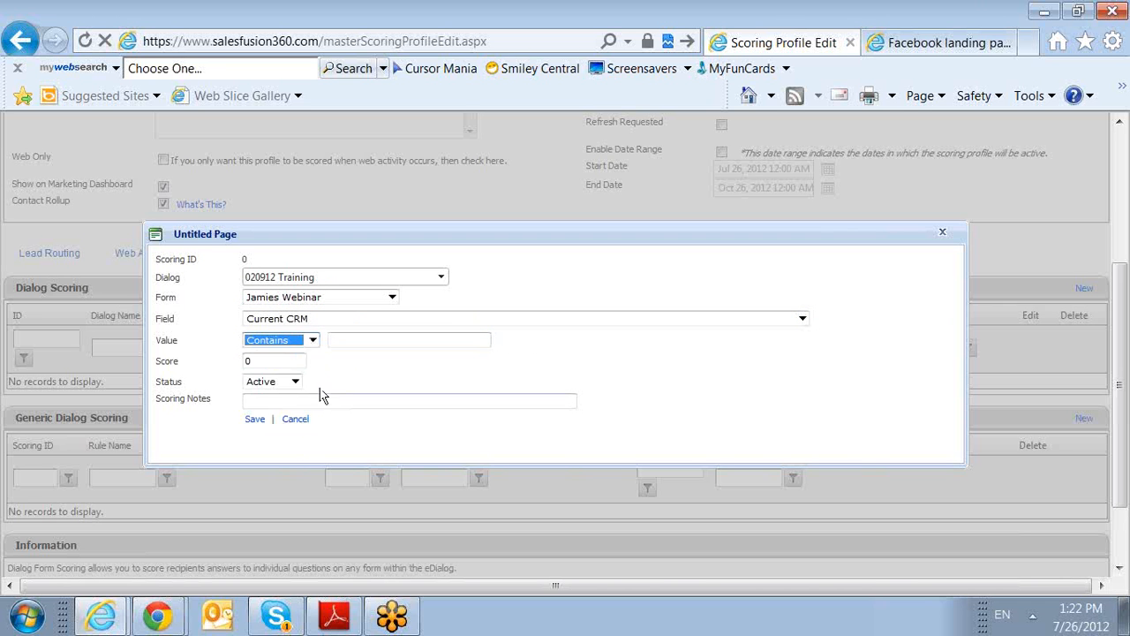
pyautogui.click(360, 345)
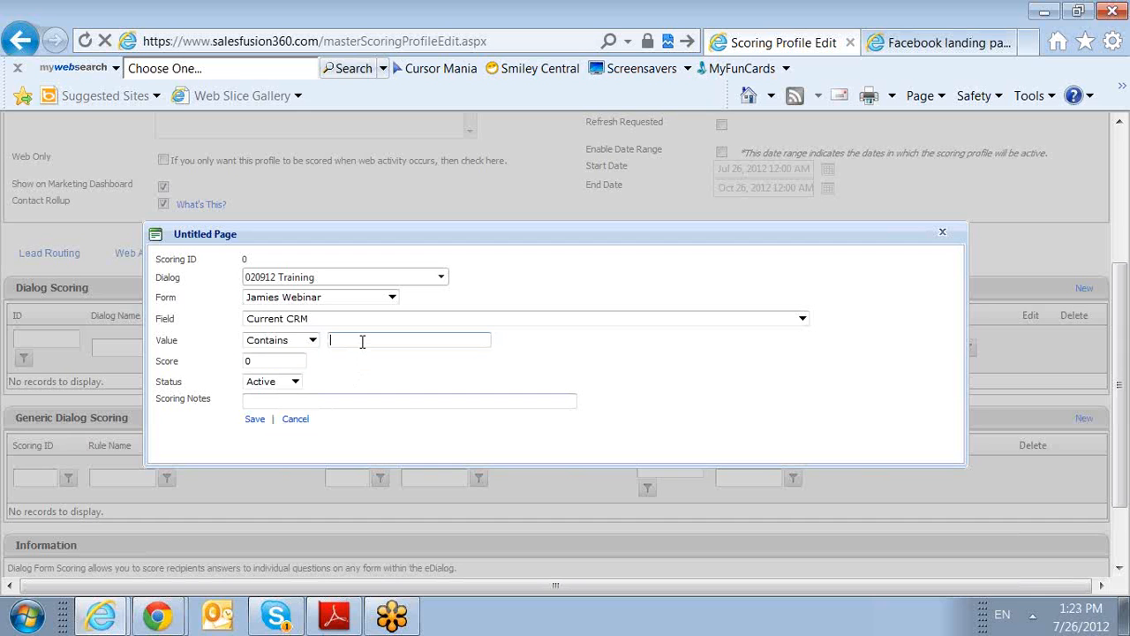
pyautogui.write('SFDC')
pyautogui.press('Tab')
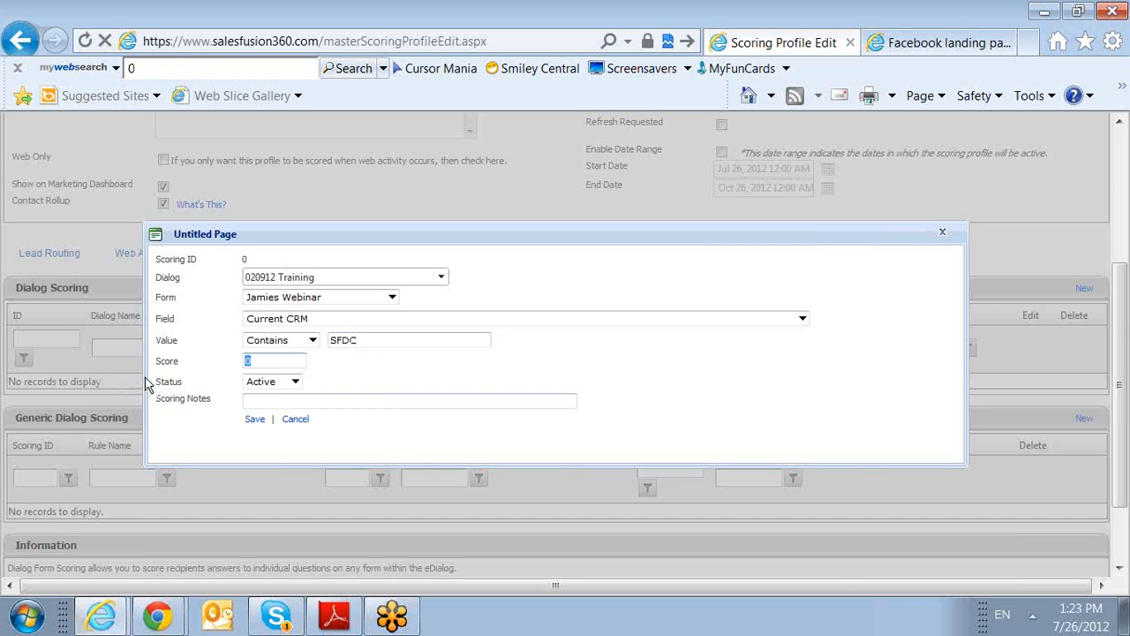
pyautogui.write('1')
pyautogui.click(255, 421)
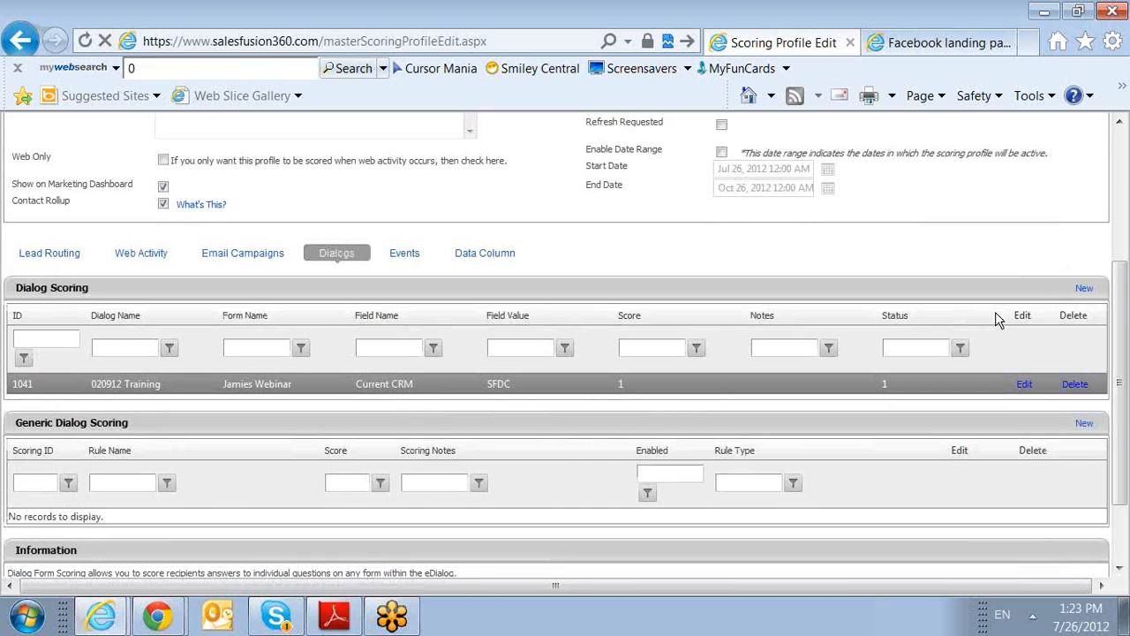
# - Add a generic dialog scoring rule of type Completed with a score of 5 and save it
pyautogui.scroll(-3, 996, 312)
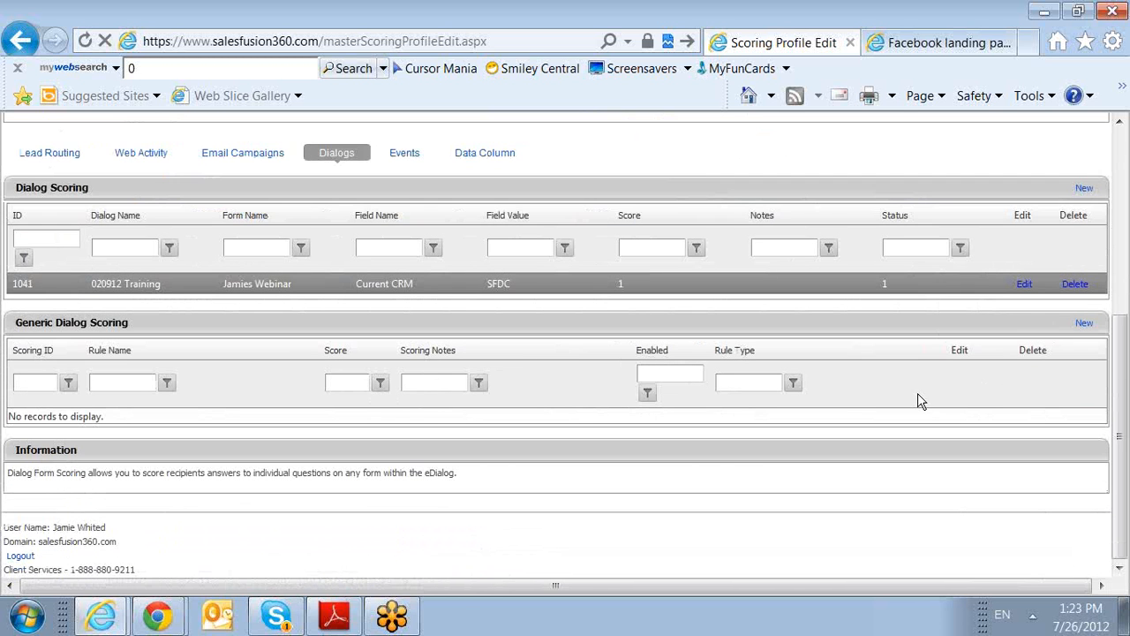
pyautogui.click(1084, 325)
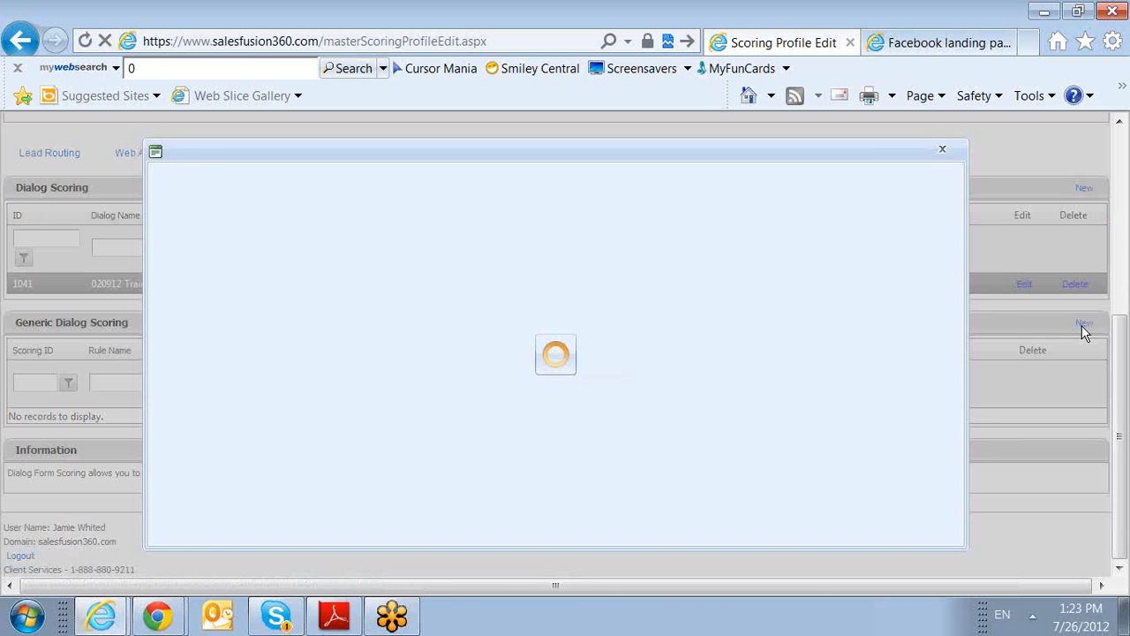
pyautogui.click(321, 198)
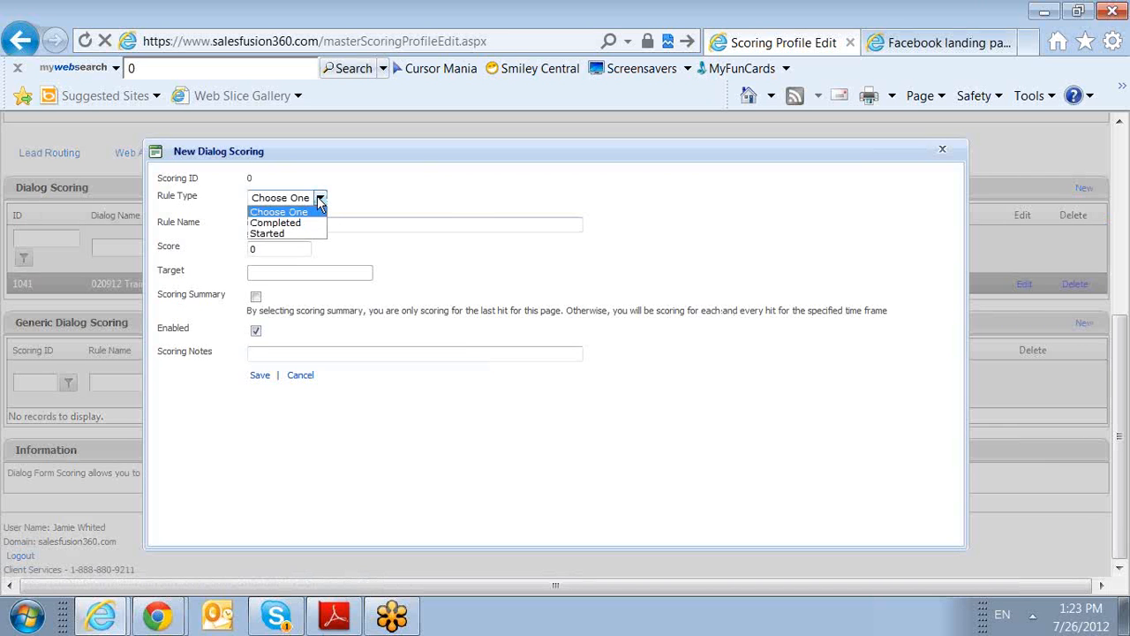
pyautogui.click(300, 222)
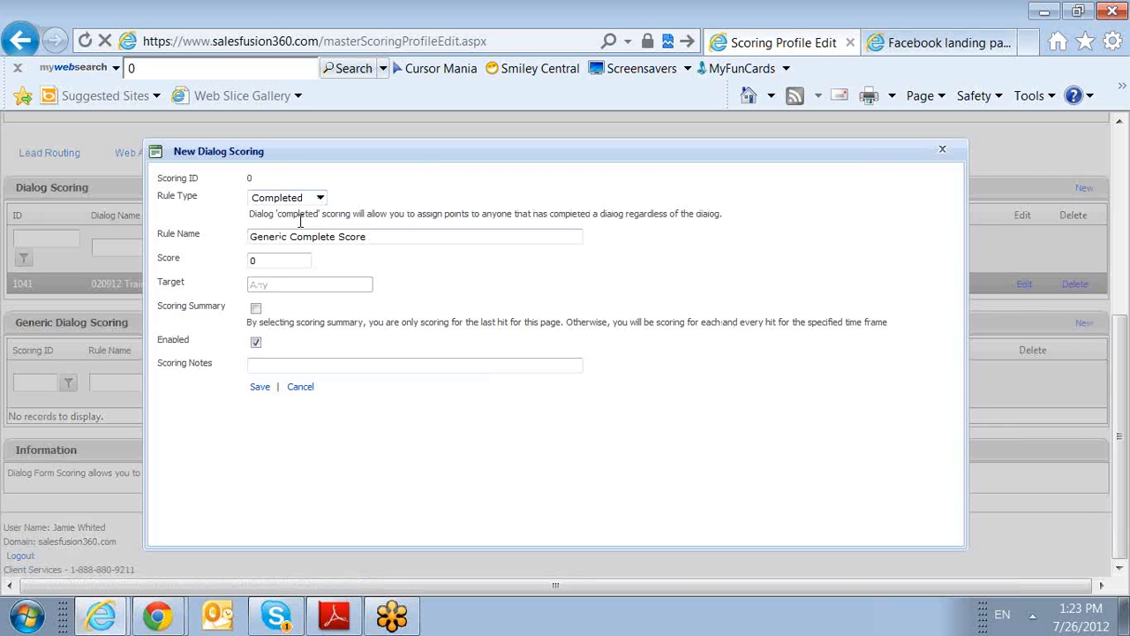
pyautogui.doubleClick(256, 261)
pyautogui.write('5')
pyautogui.click(258, 387)
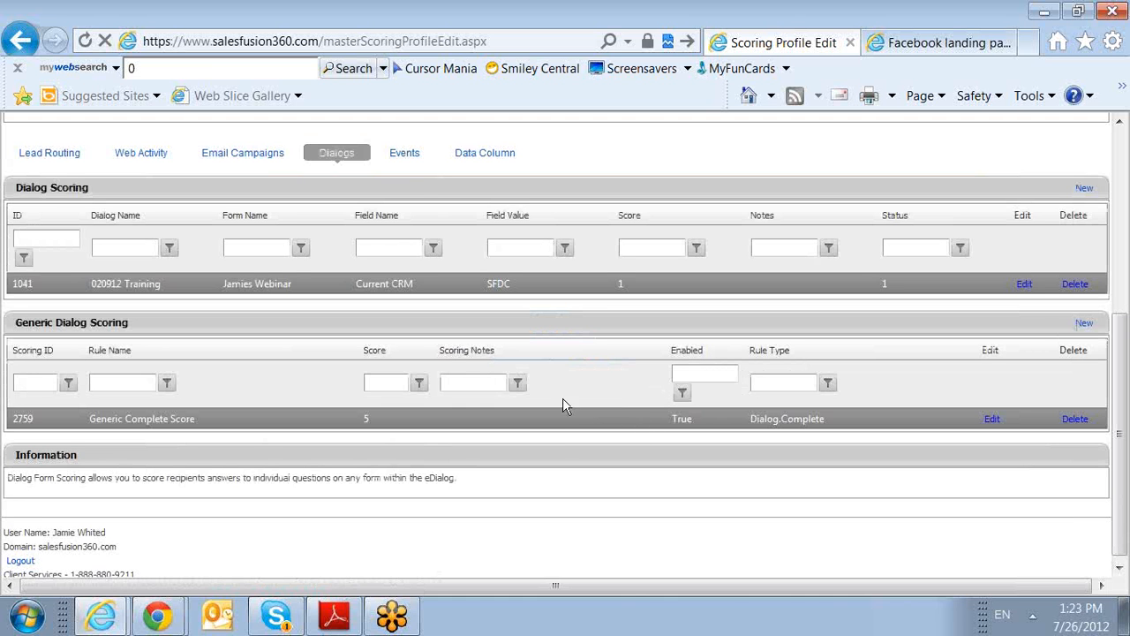
# - Open the scoring profile's event scoring rules
pyautogui.click(422, 159)
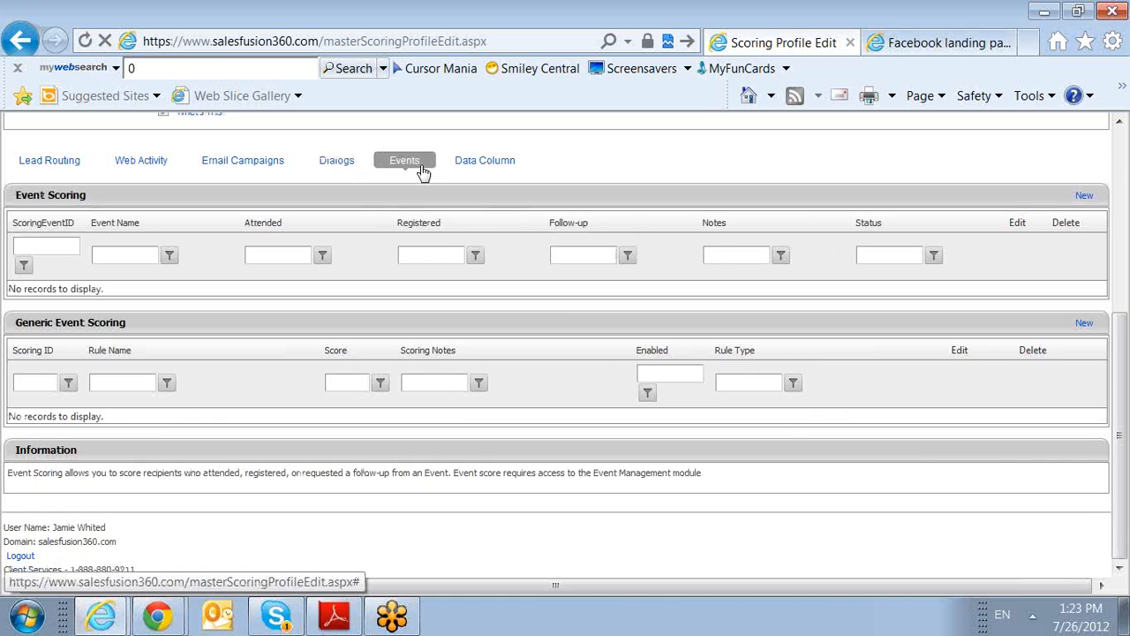
pyautogui.scroll(1, 737, 247)
pyautogui.scroll(4, 740, 253)
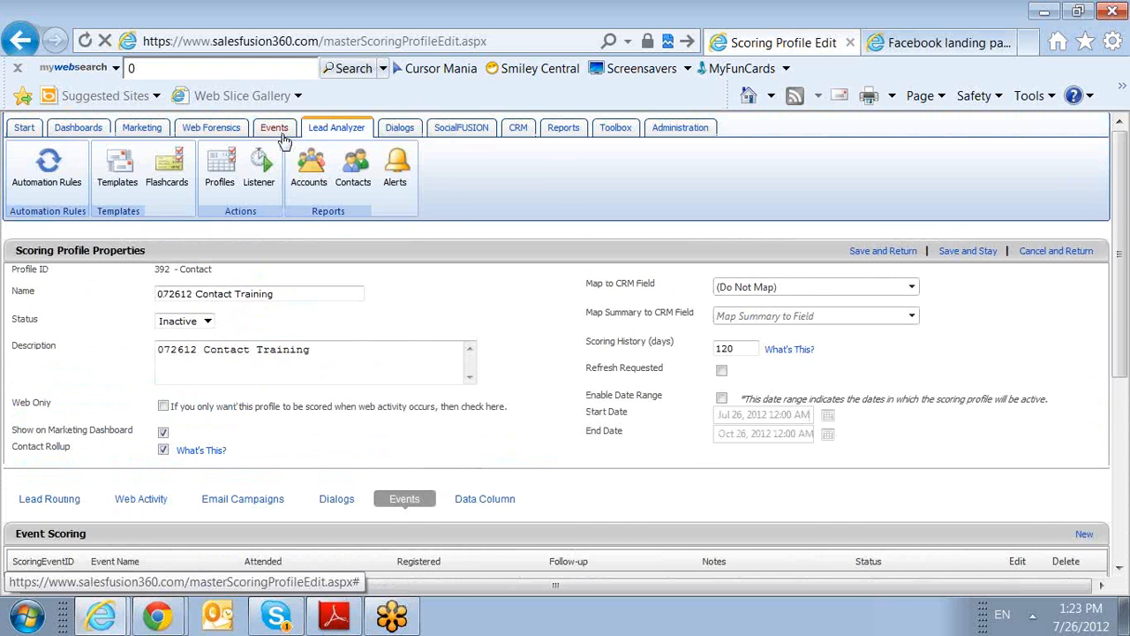
pyautogui.scroll(-3, 658, 386)
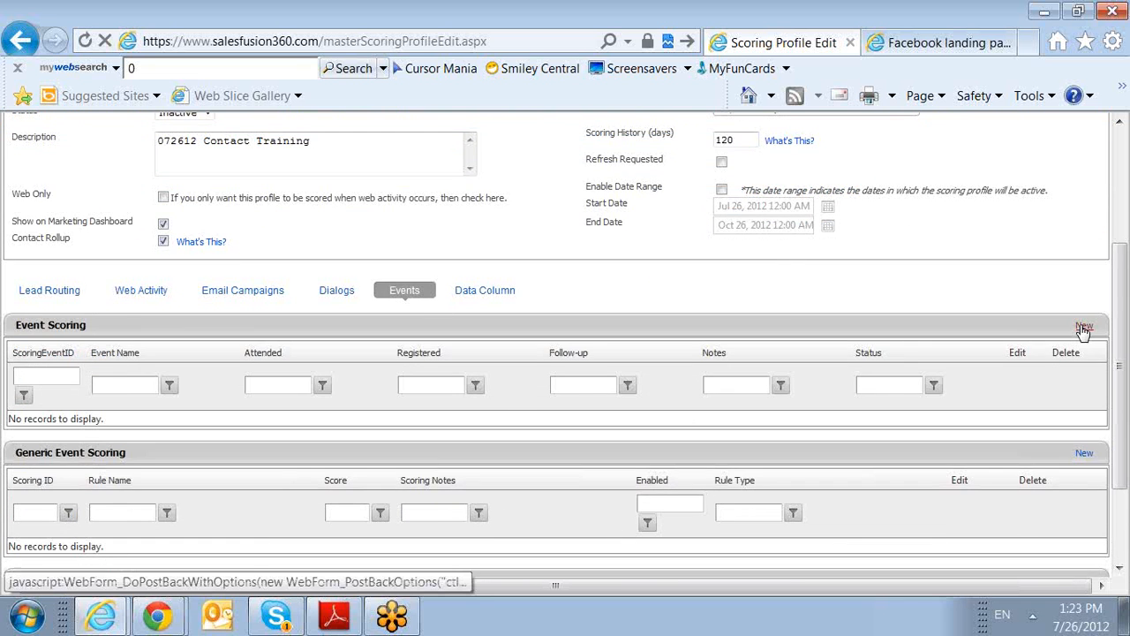
pyautogui.click(1084, 327)
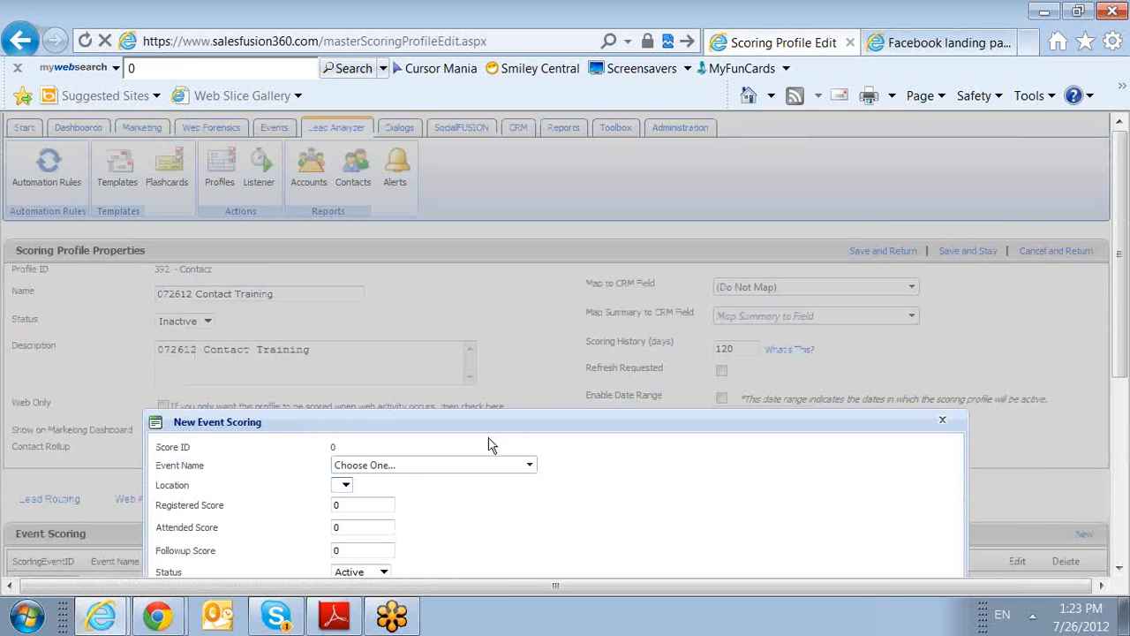
pyautogui.scroll(-2, 492, 444)
pyautogui.click(529, 326)
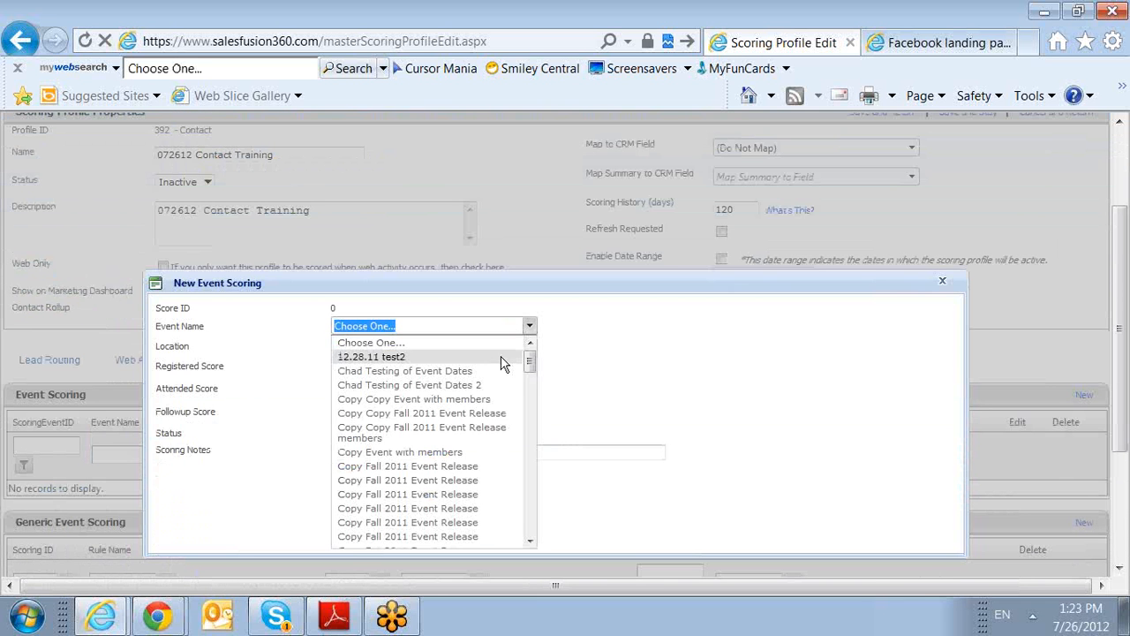
pyautogui.click(502, 465)
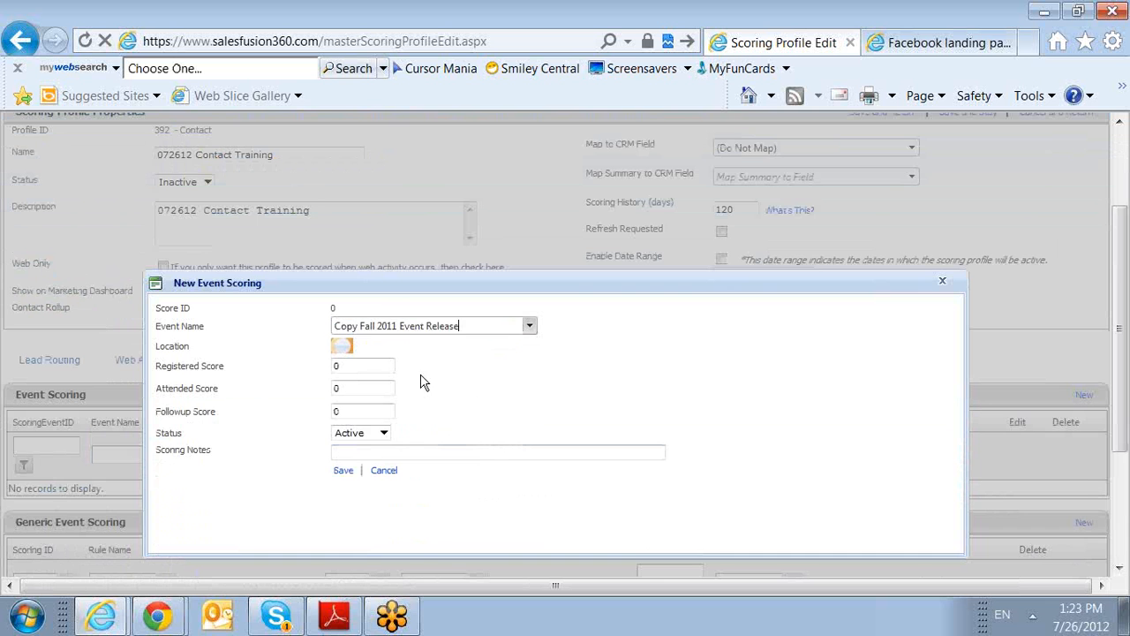
pyautogui.moveTo(374, 367); pyautogui.dragTo(326, 367)
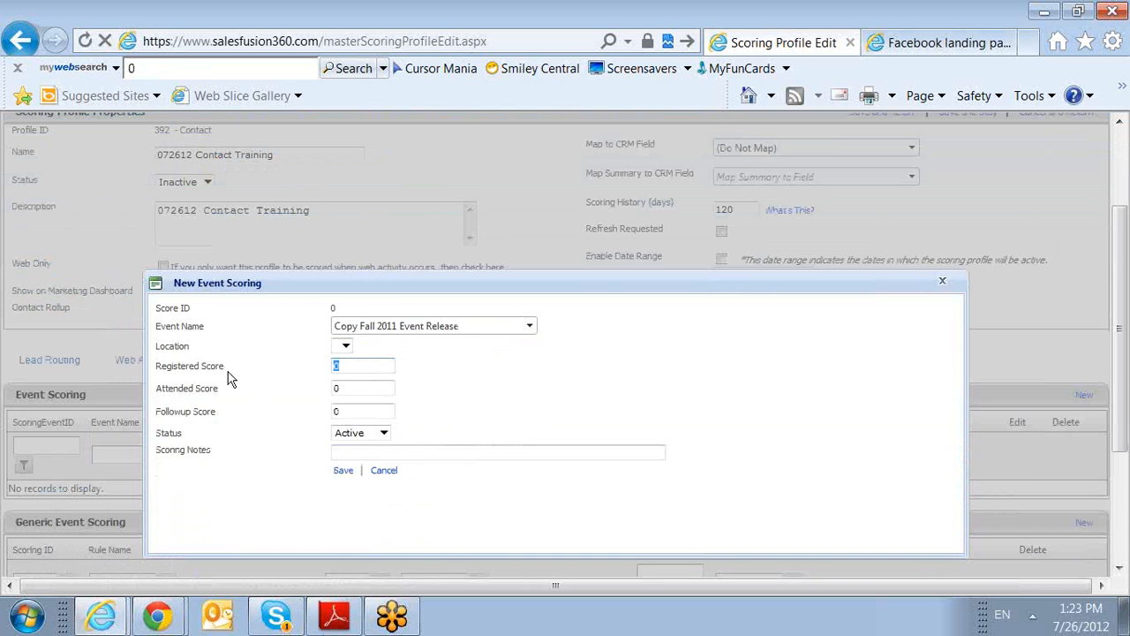
pyautogui.press('Tab')
pyautogui.press('Tab')
pyautogui.click(944, 305)
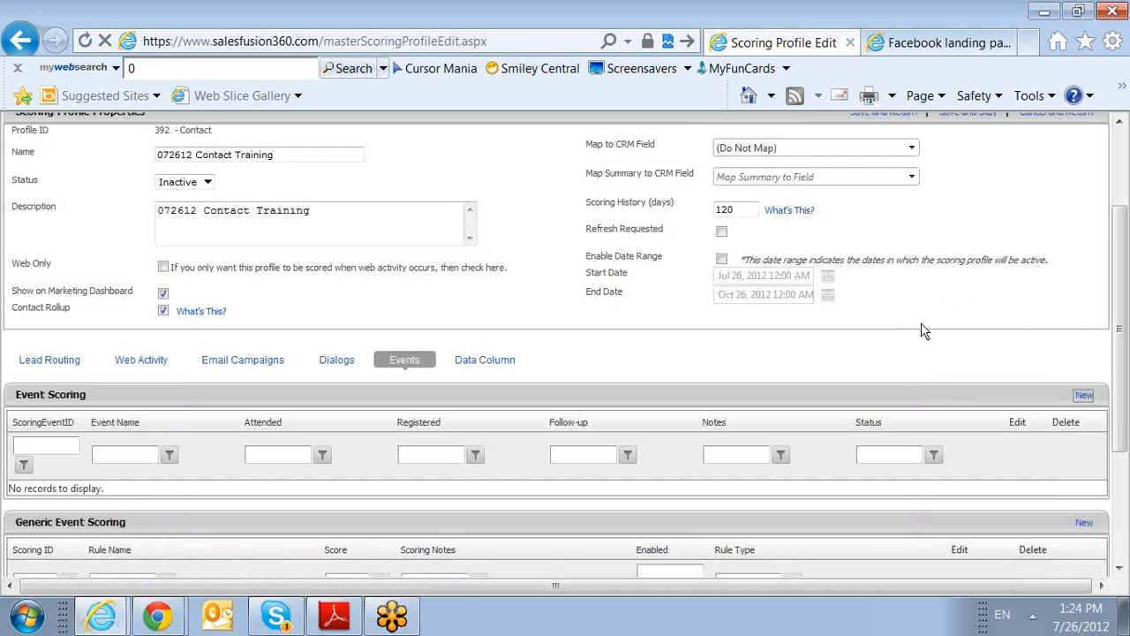
# - Open the scoring profile's data column scoring rules
pyautogui.scroll(-3, 790, 356)
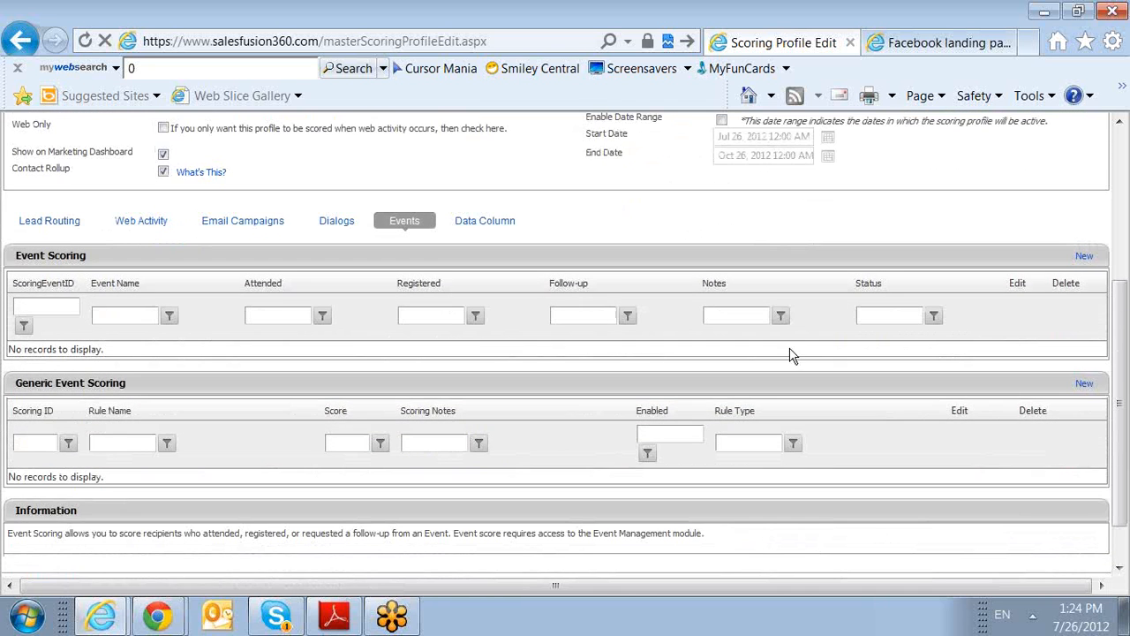
pyautogui.click(459, 222)
pyautogui.scroll(-1, 668, 466)
pyautogui.scroll(-2, 669, 461)
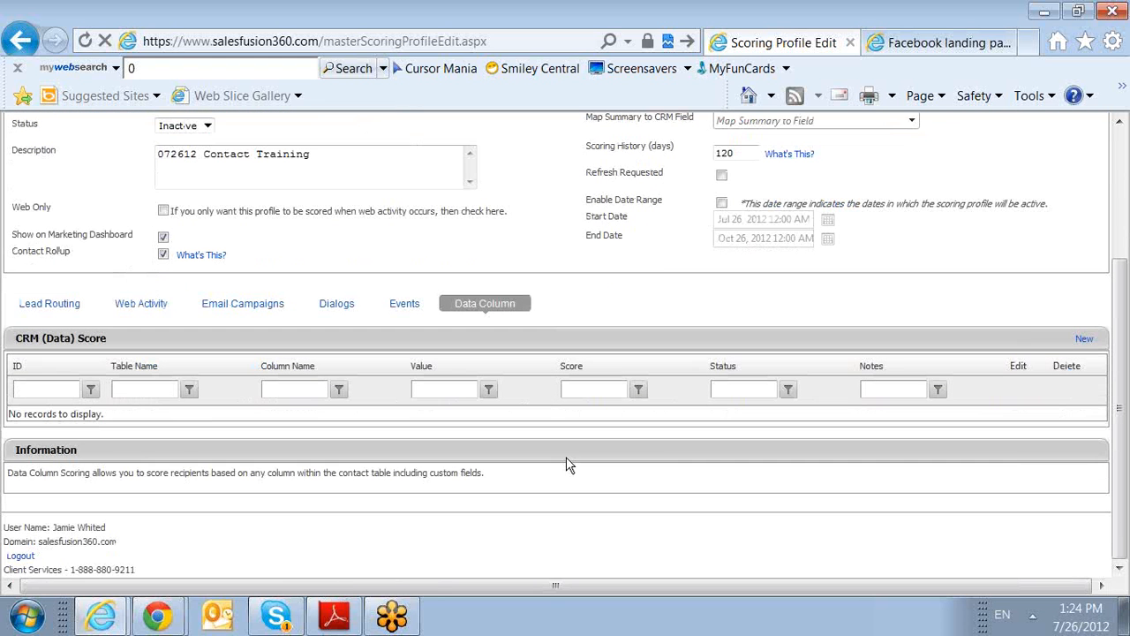
pyautogui.click(1084, 340)
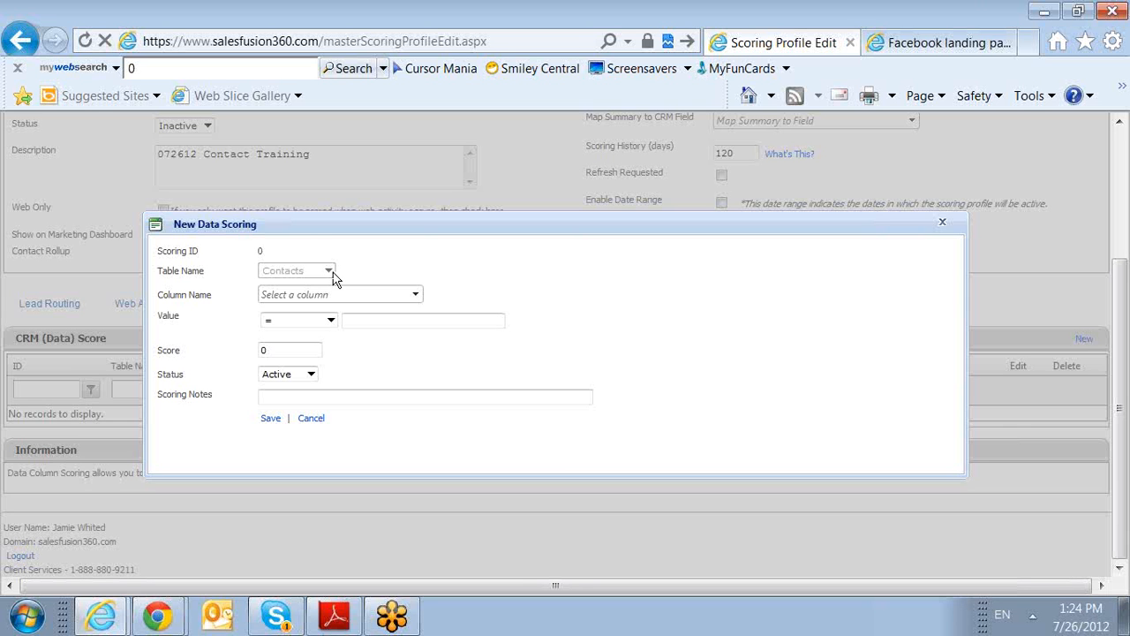
pyautogui.click(417, 299)
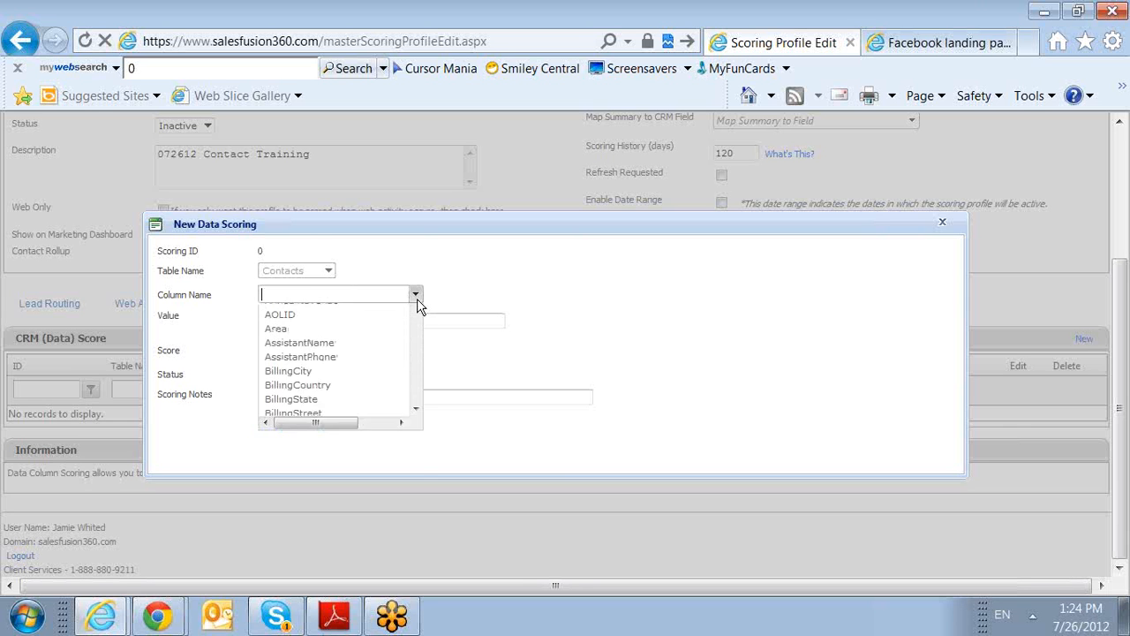
pyautogui.moveTo(416, 323); pyautogui.dragTo(421, 365)
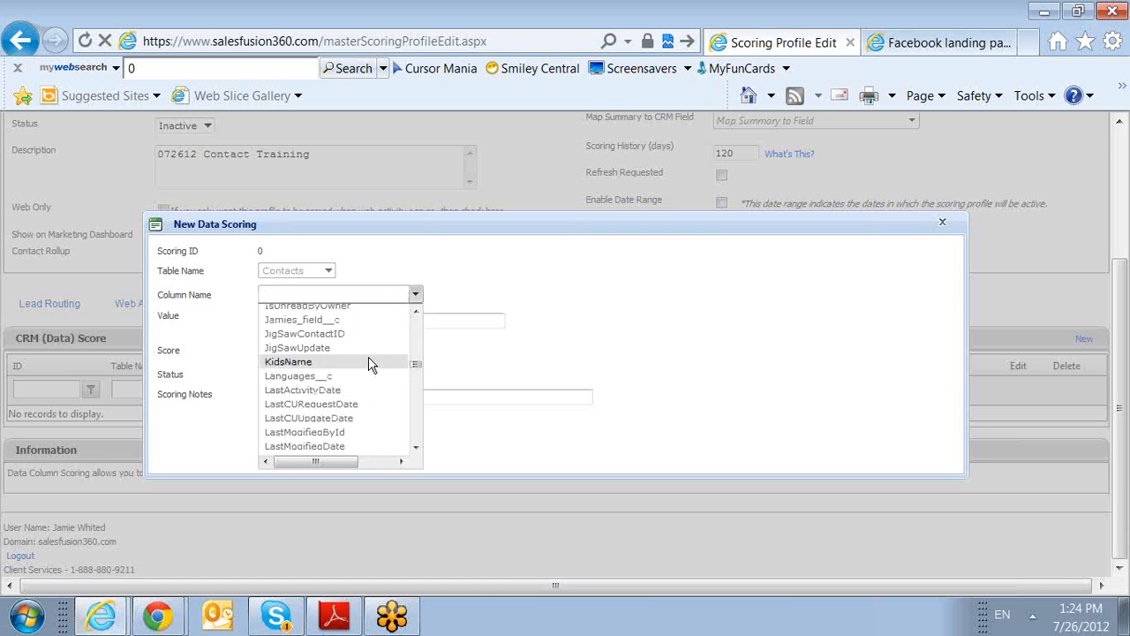
pyautogui.click(371, 361)
pyautogui.click(309, 323)
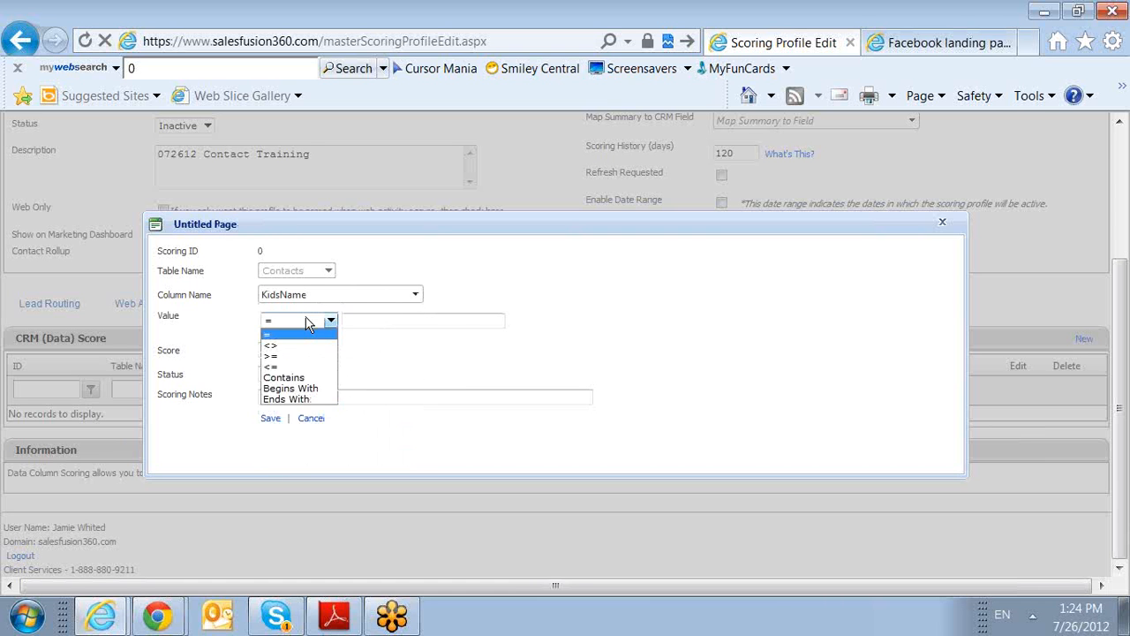
pyautogui.click(300, 334)
pyautogui.click(356, 321)
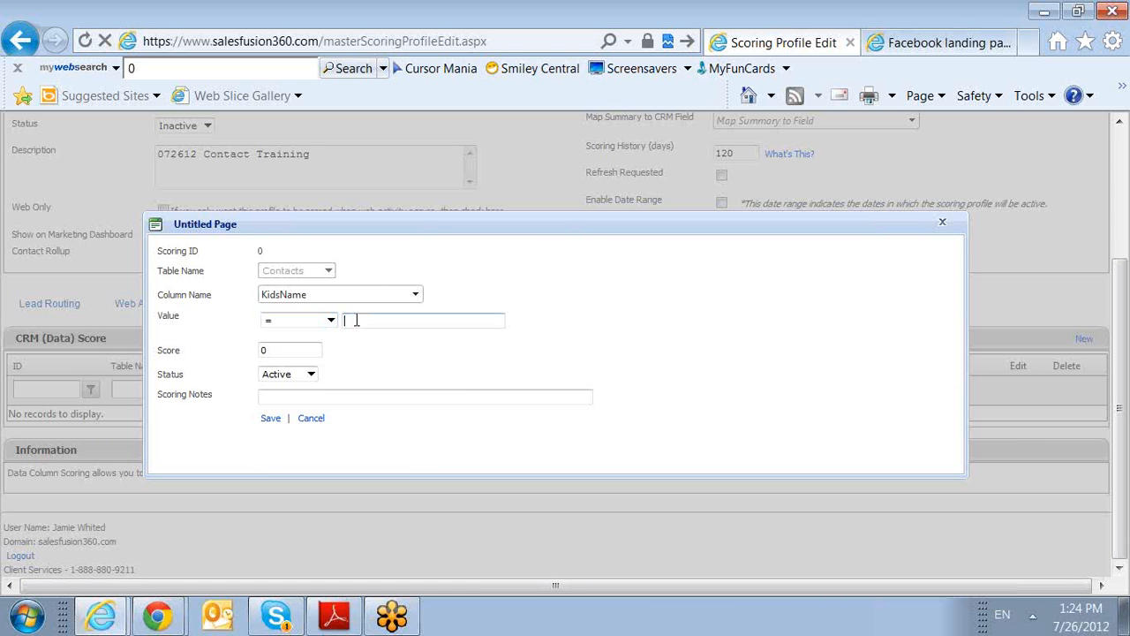
pyautogui.click(284, 355)
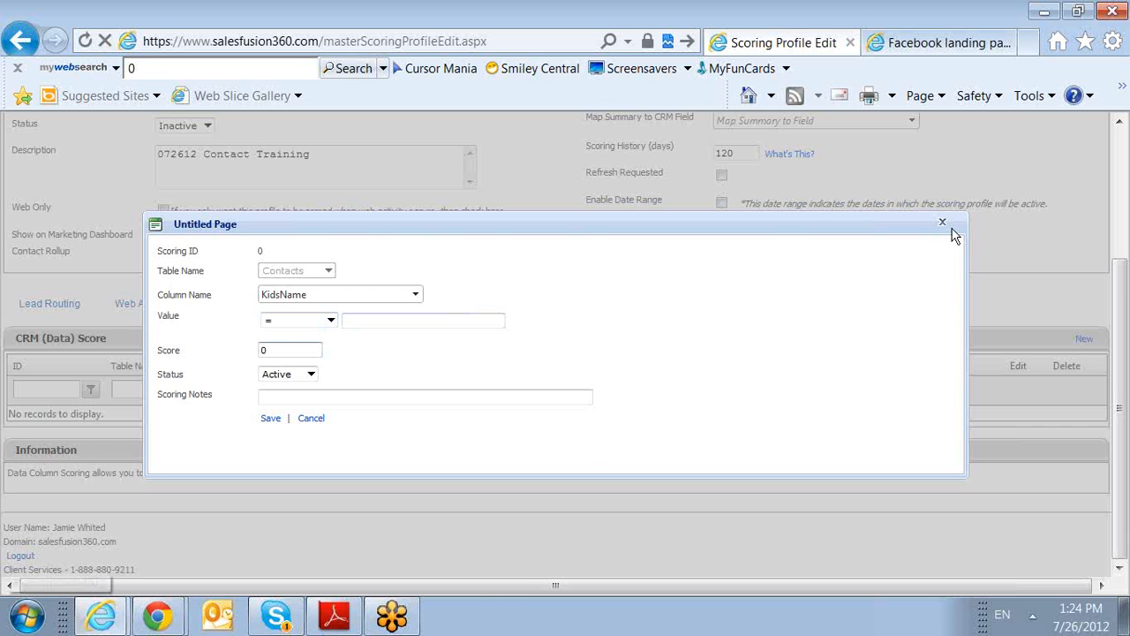
pyautogui.click(943, 225)
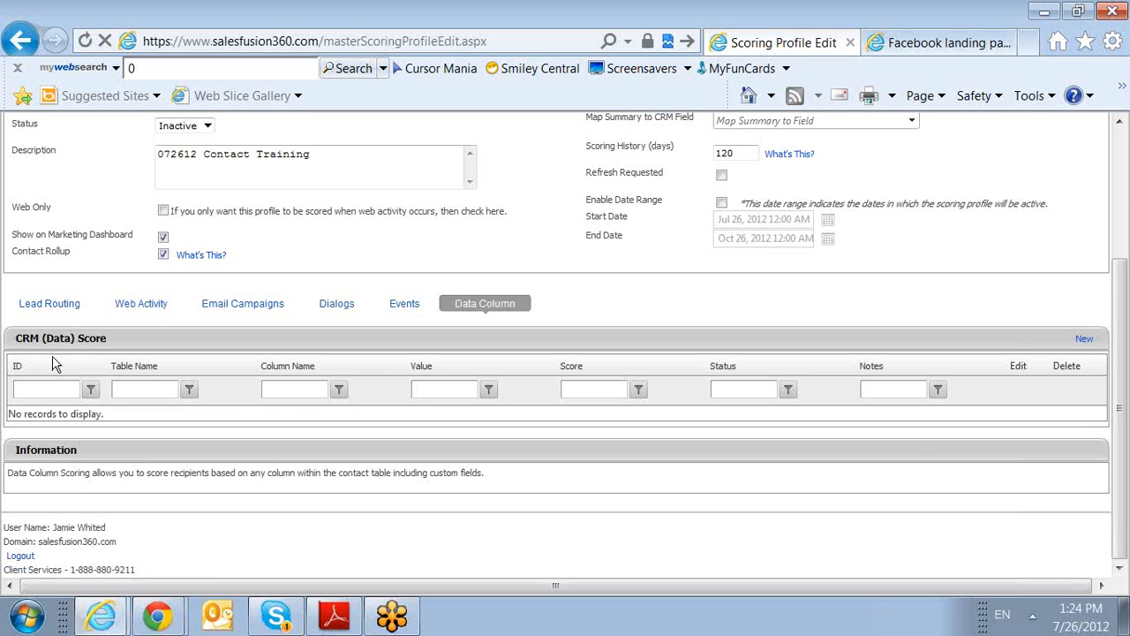
# - Create a new lead scoring threshold in lead routing with "low interest" as both group name and scoring summary
pyautogui.click(48, 304)
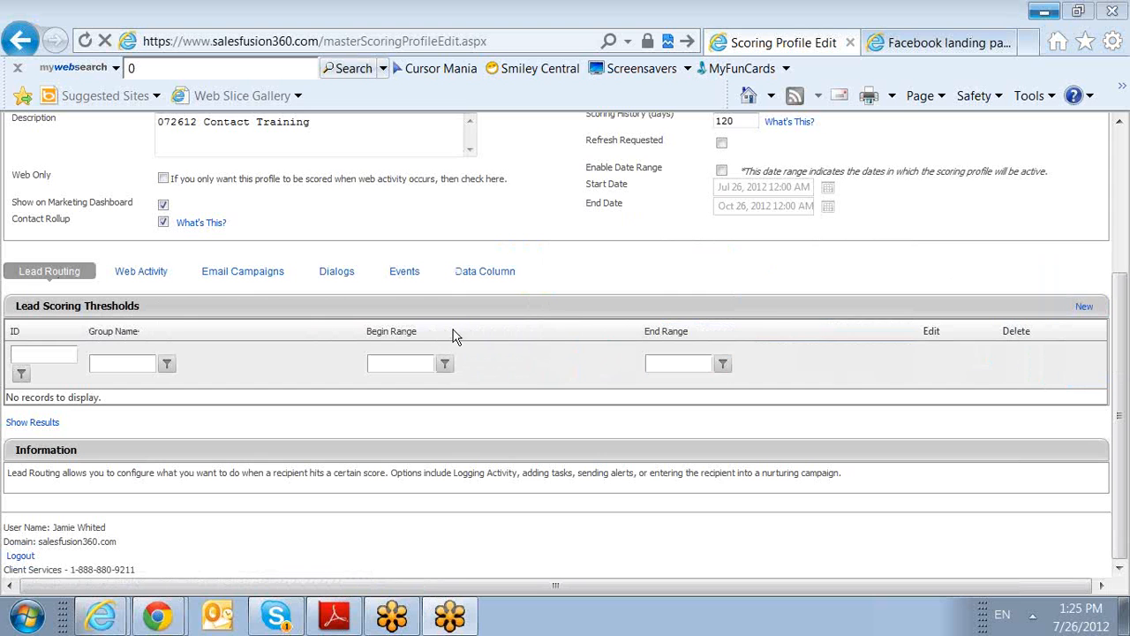
pyautogui.click(1085, 308)
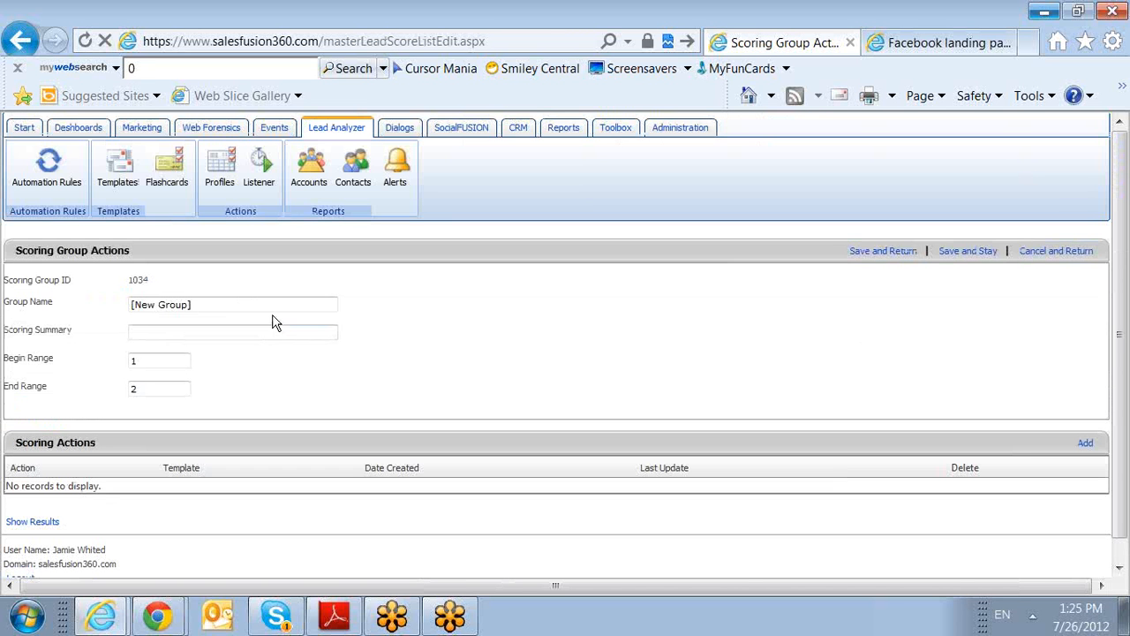
pyautogui.moveTo(265, 304); pyautogui.dragTo(5, 322)
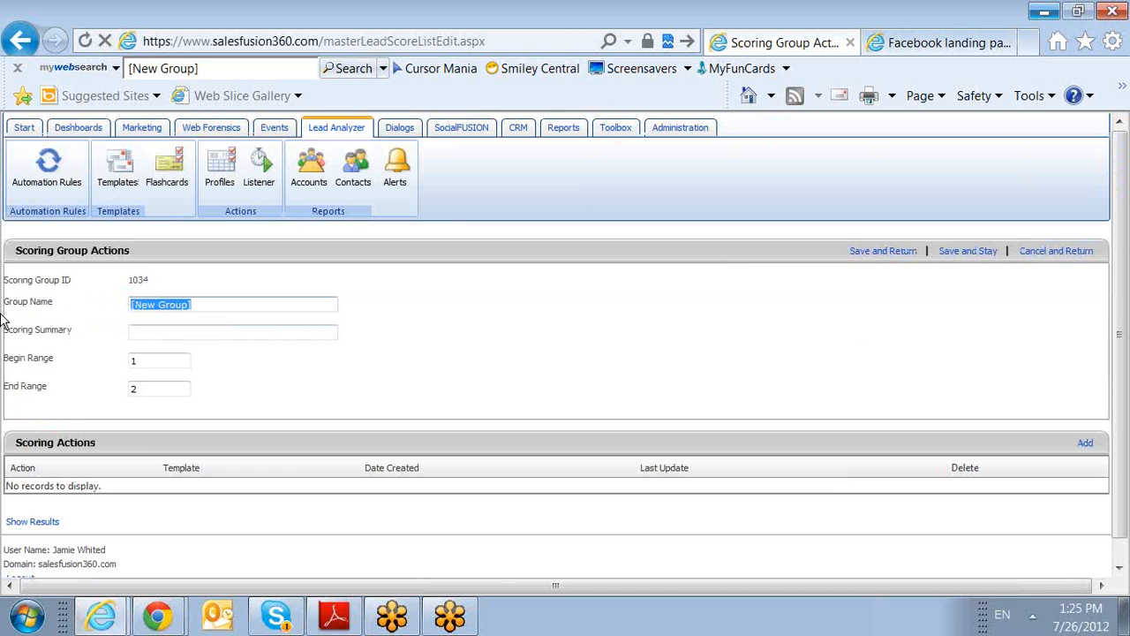
pyautogui.write('low inte')
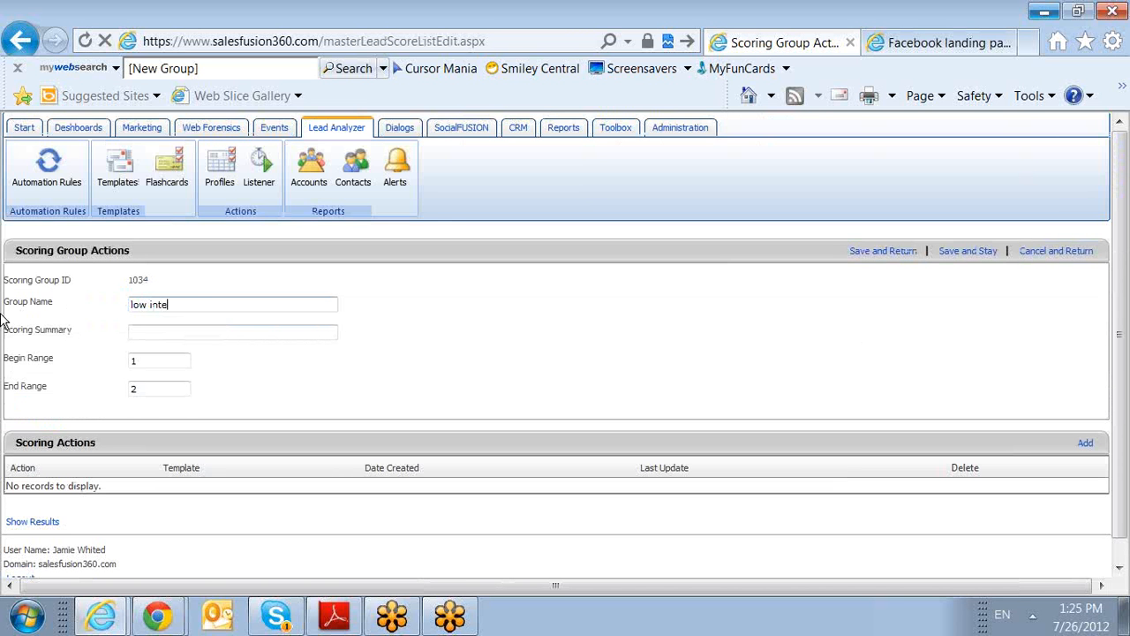
pyautogui.write('rest')
pyautogui.click(146, 338)
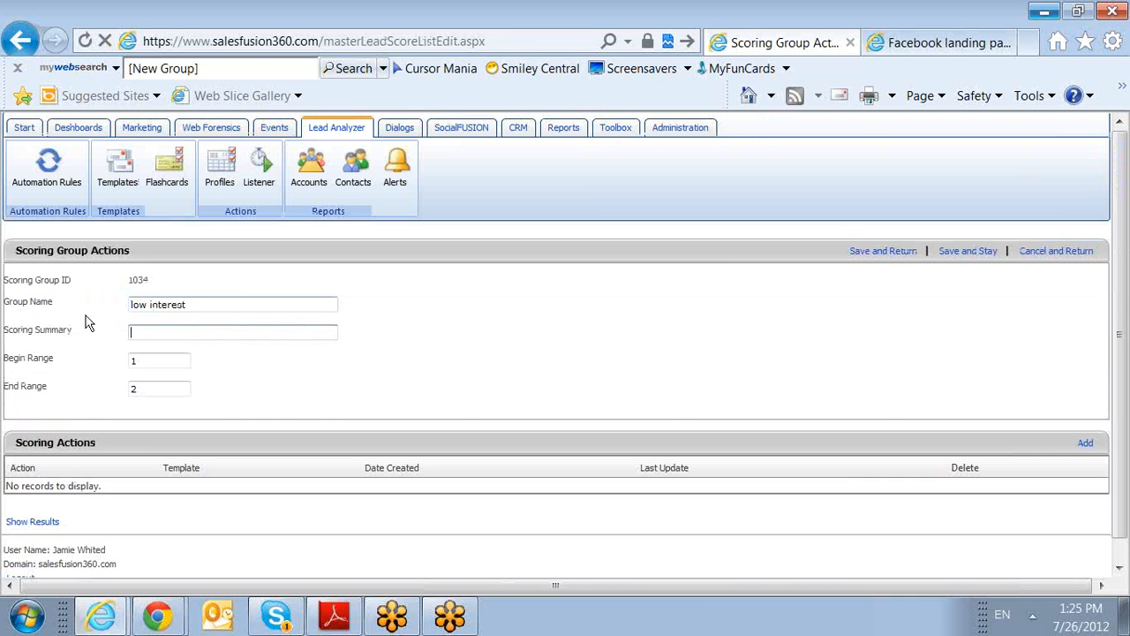
pyautogui.moveTo(187, 305); pyautogui.dragTo(94, 309)
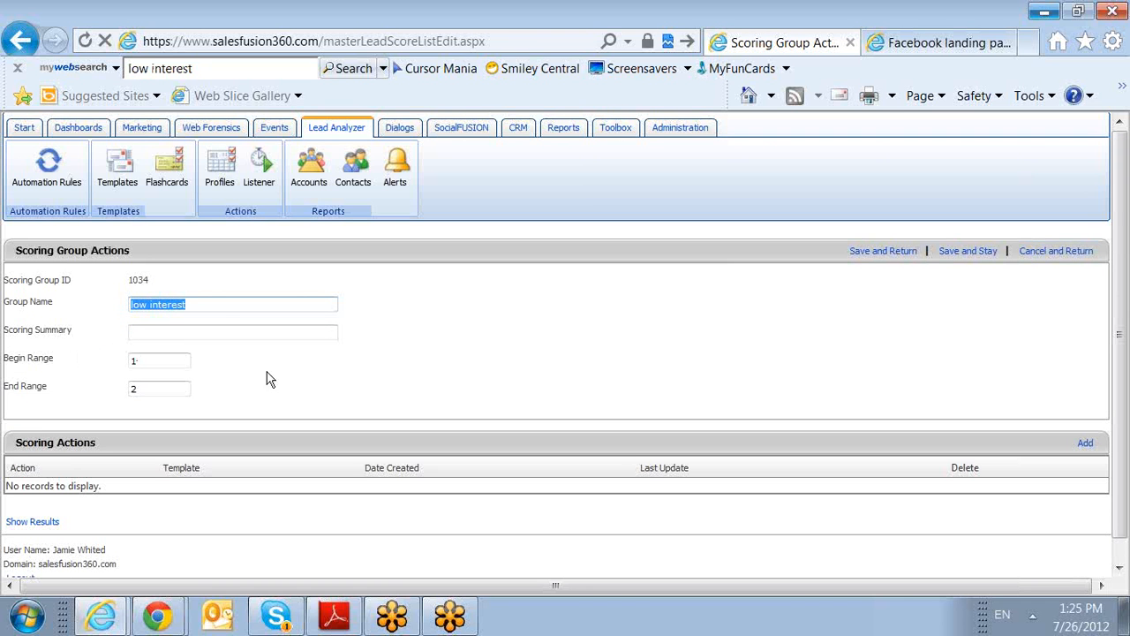
pyautogui.click(226, 328)
pyautogui.hotkey('ctrl', 'v')
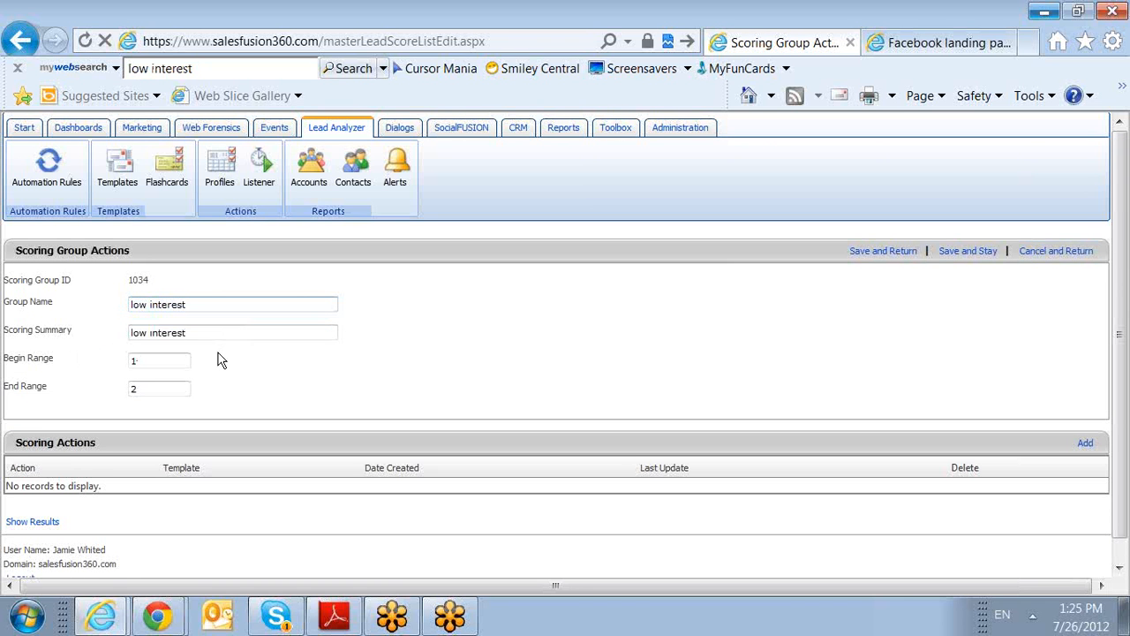
# - Set the low interest group's end range to 15, keeping its begin range at 1
pyautogui.scroll(-1, 220, 359)
pyautogui.click(184, 344)
pyautogui.doubleClick(162, 342)
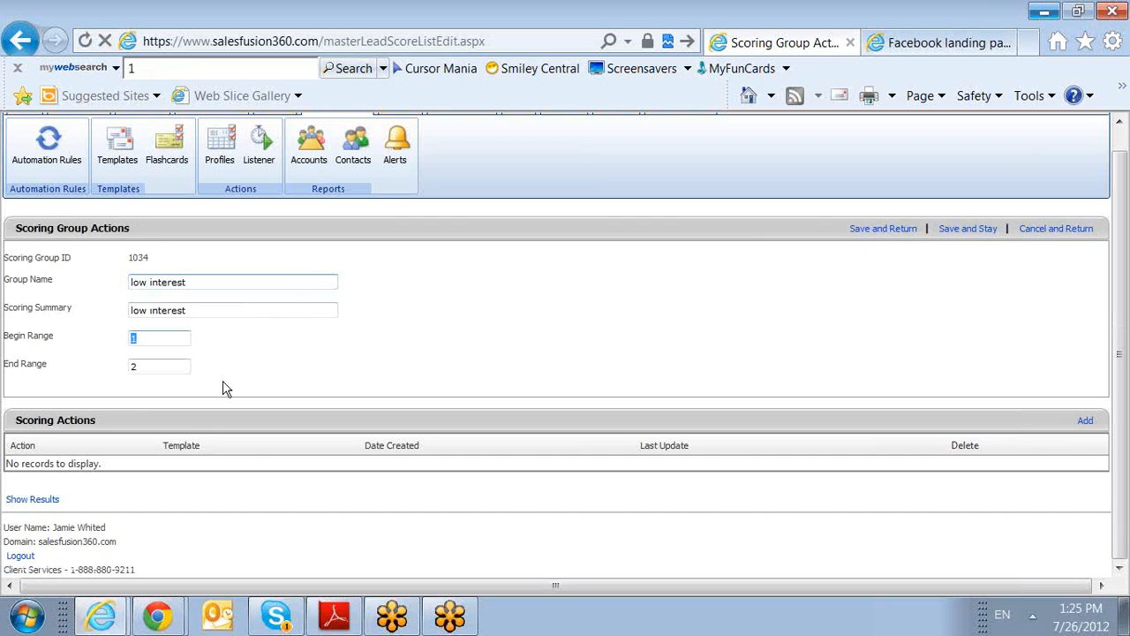
pyautogui.doubleClick(156, 369)
pyautogui.click(140, 341)
pyautogui.doubleClick(164, 361)
pyautogui.write('15')
# - Add an Add To Campaign scoring action with the practice trigger template, then save the low interest group and return to the profile
pyautogui.click(1085, 421)
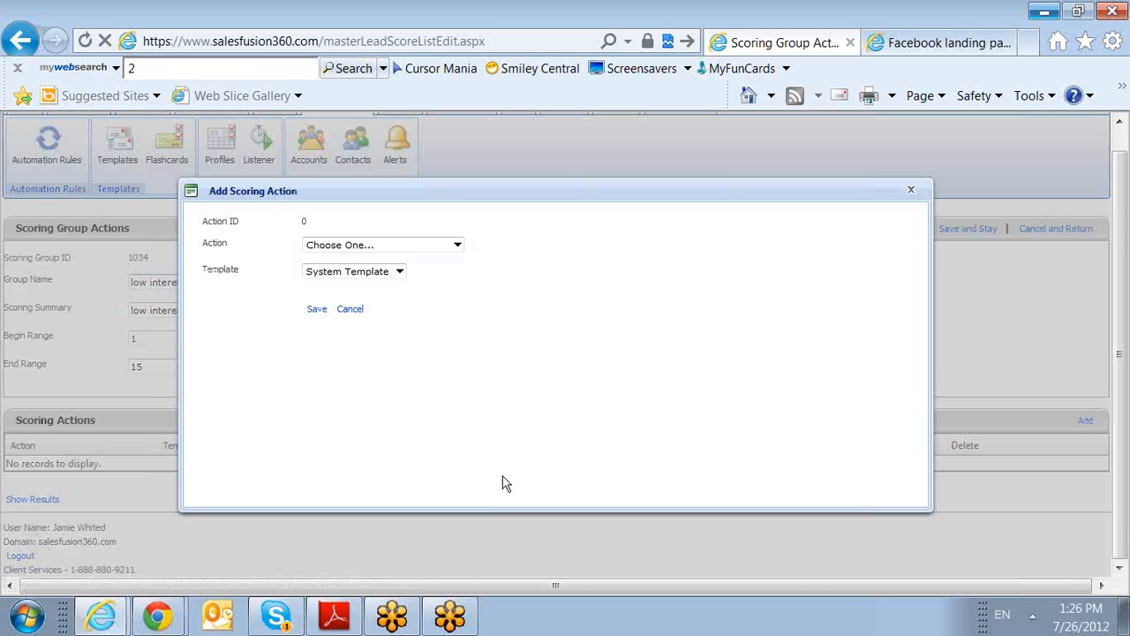
pyautogui.click(456, 248)
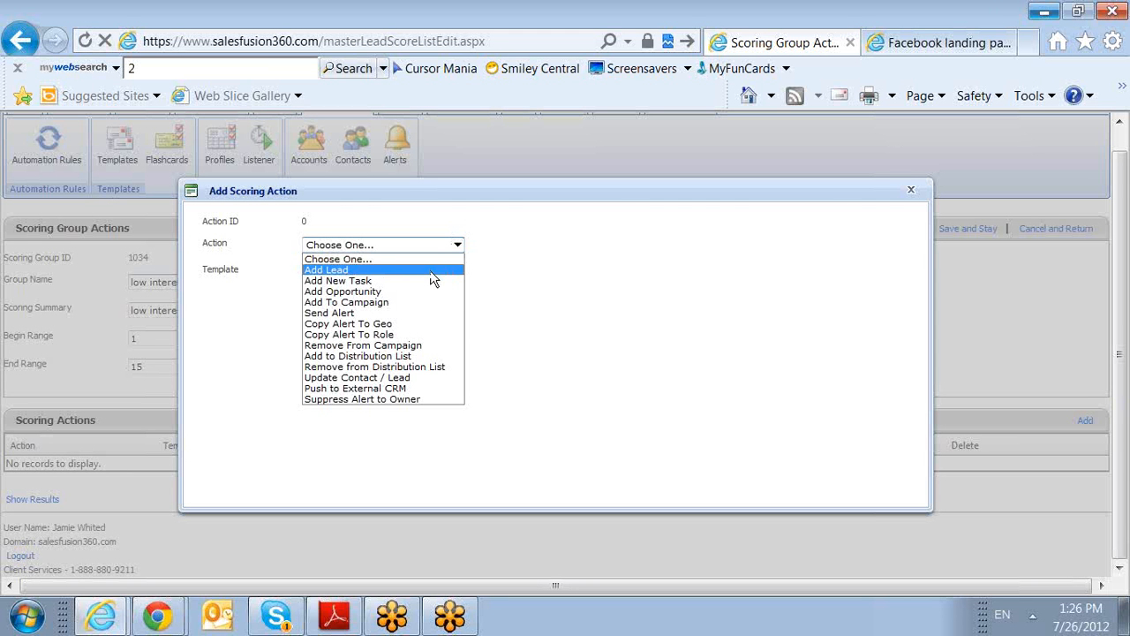
pyautogui.press('Up')
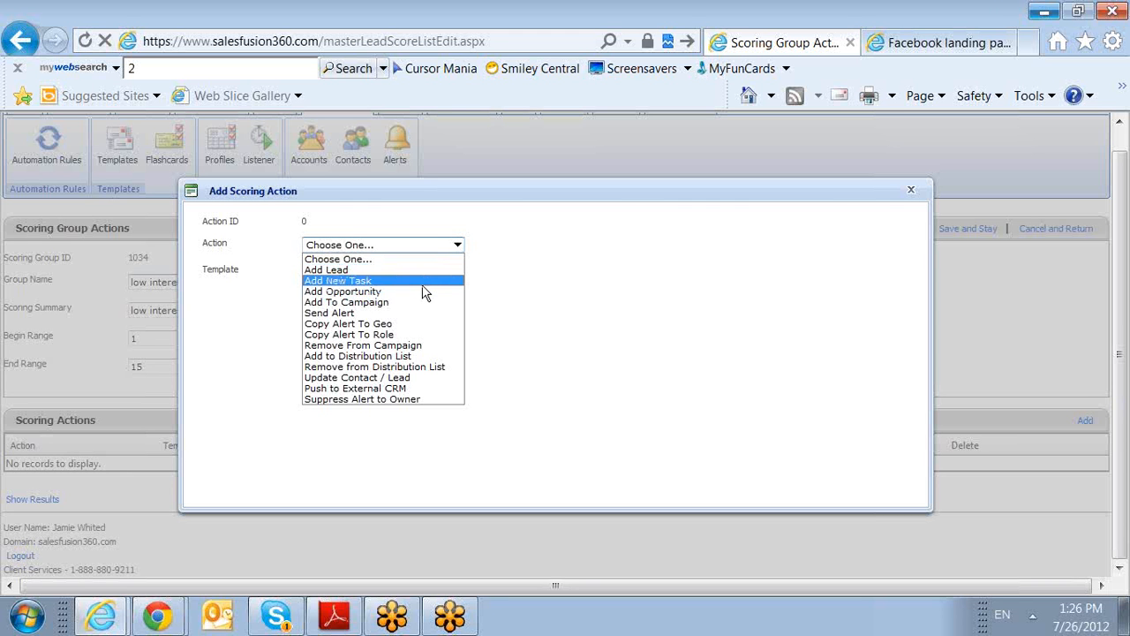
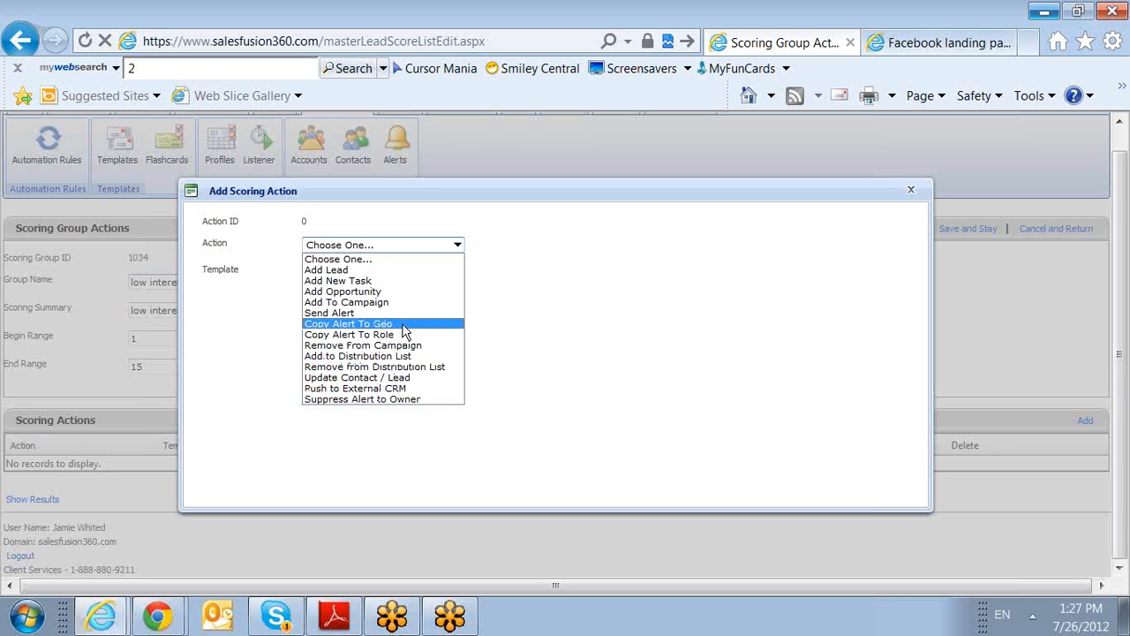
pyautogui.click(487, 472)
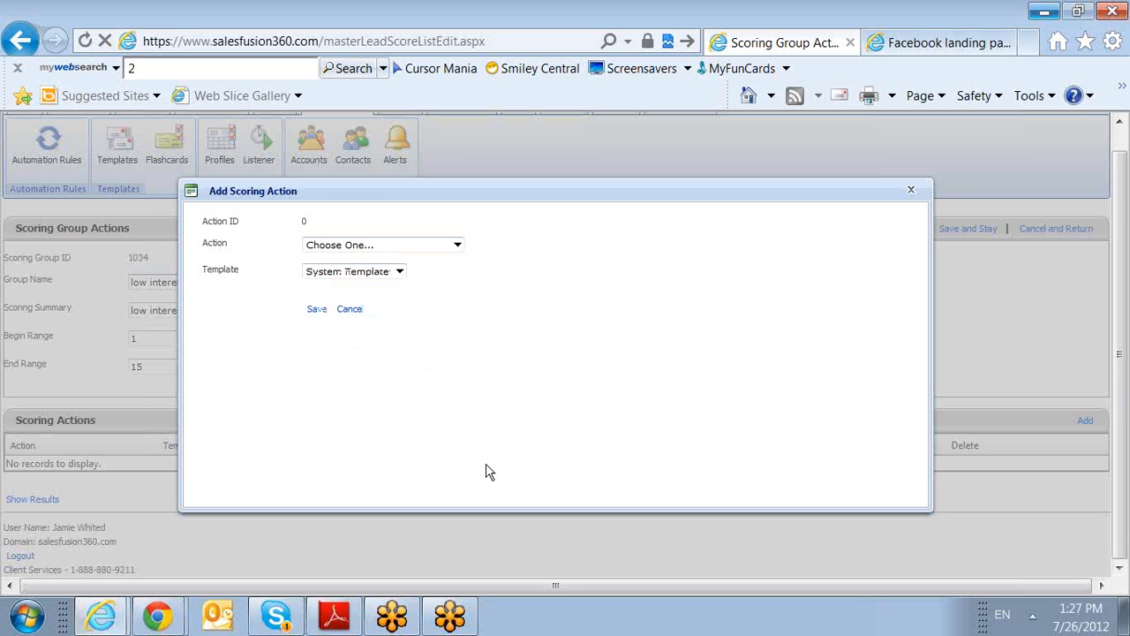
pyautogui.click(398, 250)
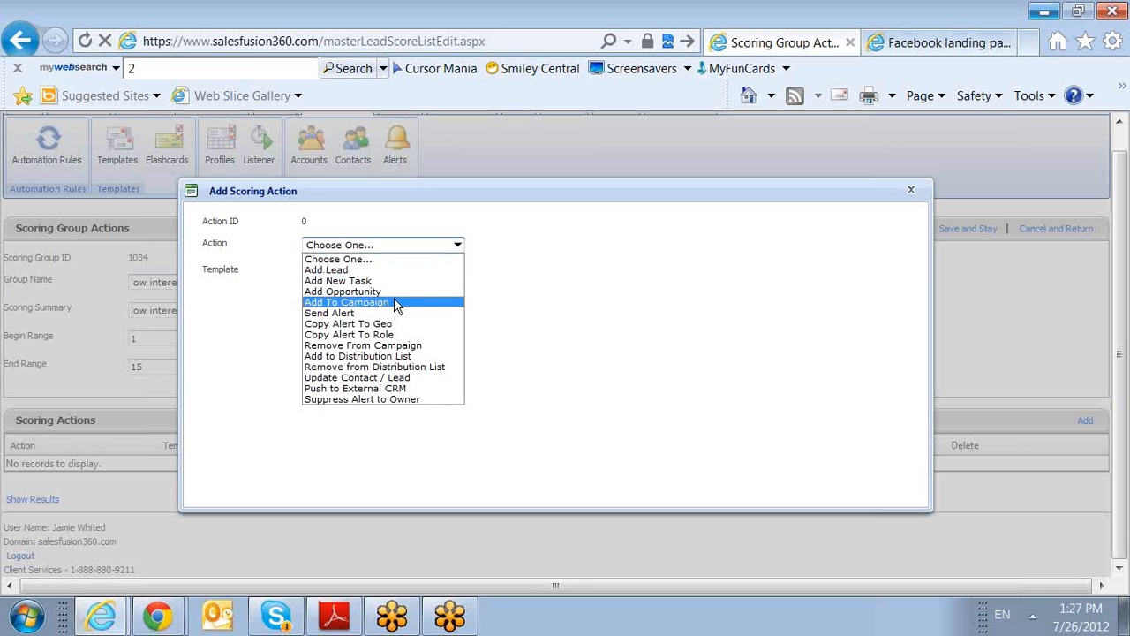
pyautogui.click(396, 303)
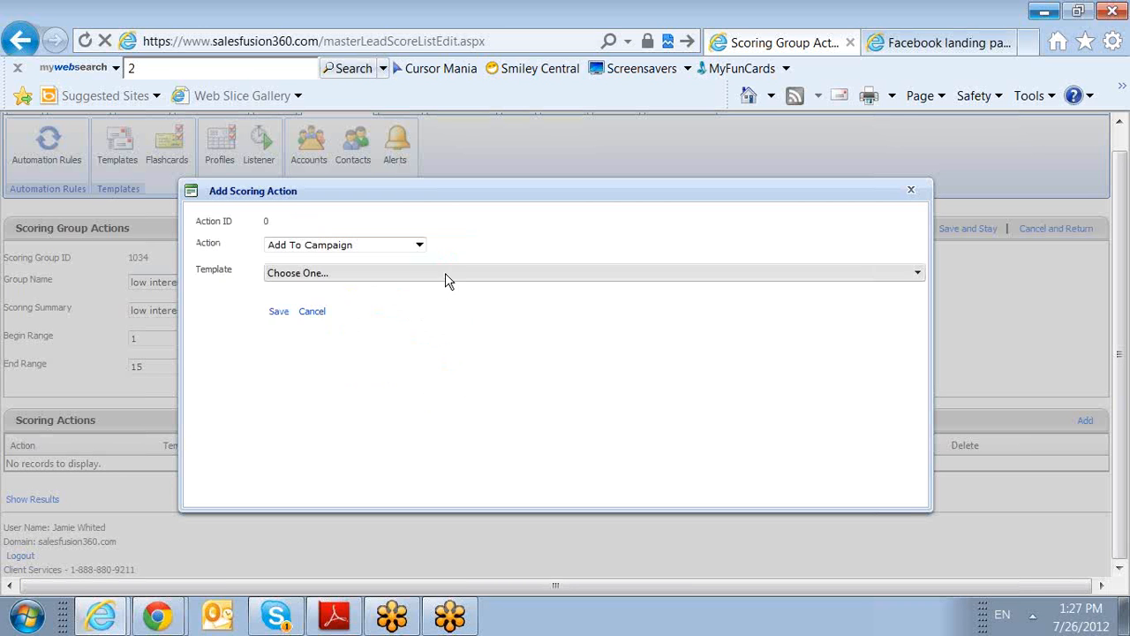
pyautogui.click(445, 273)
pyautogui.click(432, 332)
pyautogui.click(278, 313)
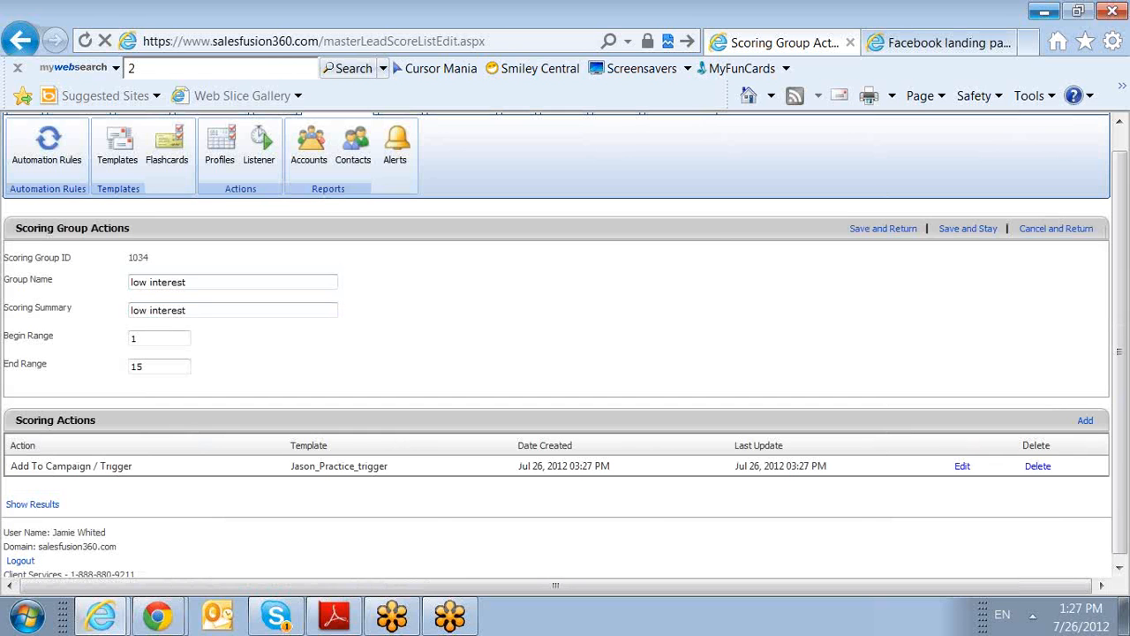
pyautogui.click(887, 232)
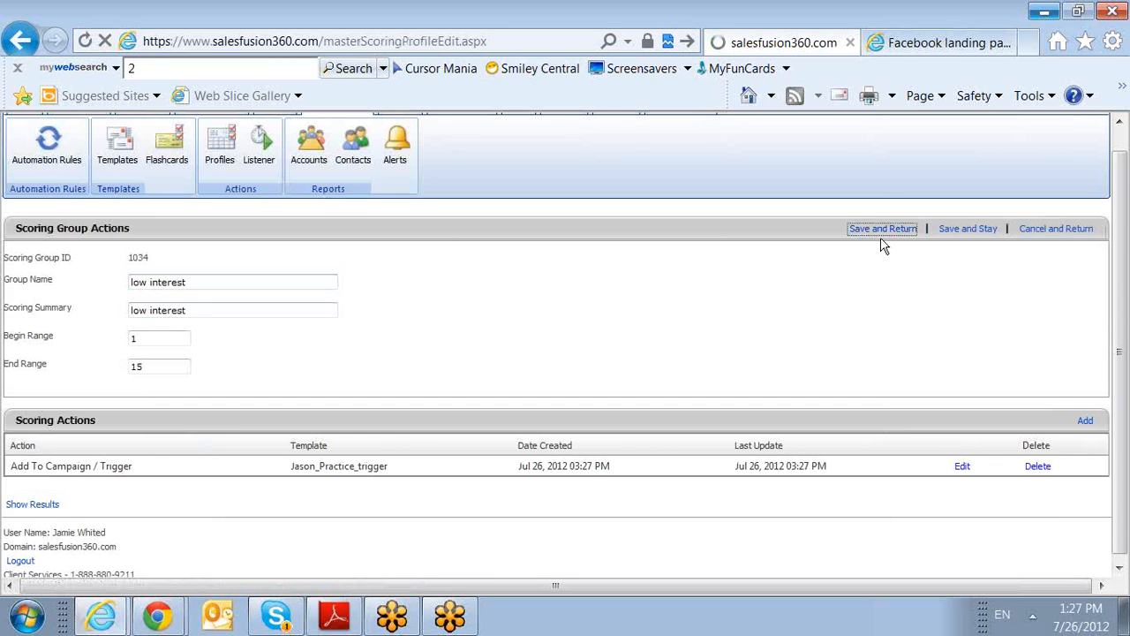
pyautogui.scroll(-2, 1100, 556)
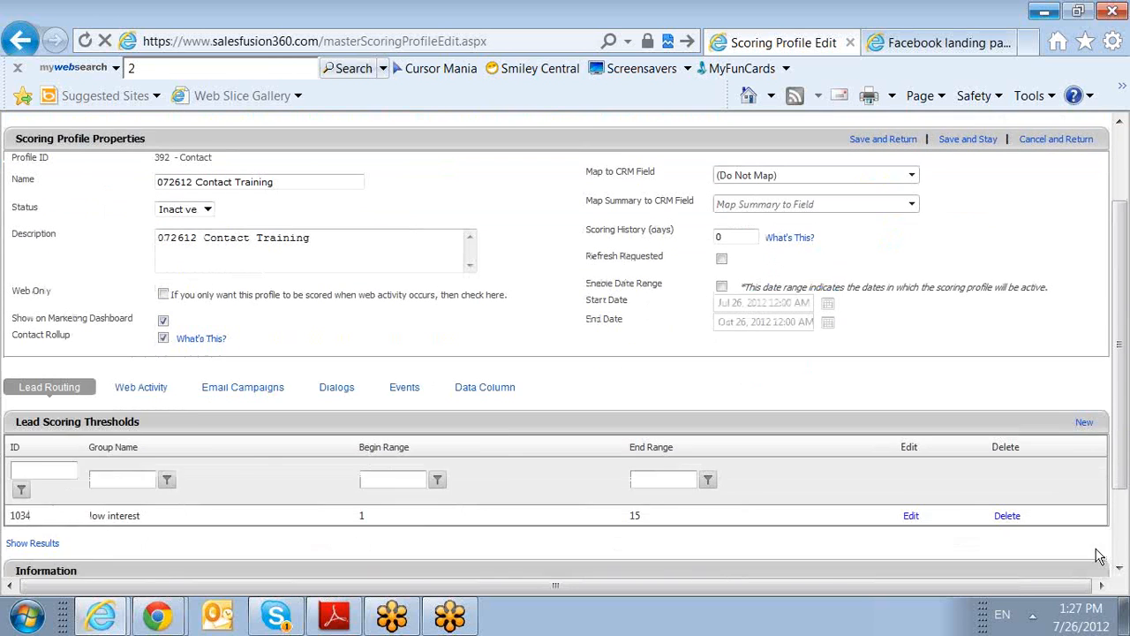
# - Create a new lead scoring threshold with "High interest" as both group name and scoring summary
pyautogui.scroll(-1, 1100, 556)
pyautogui.click(1081, 396)
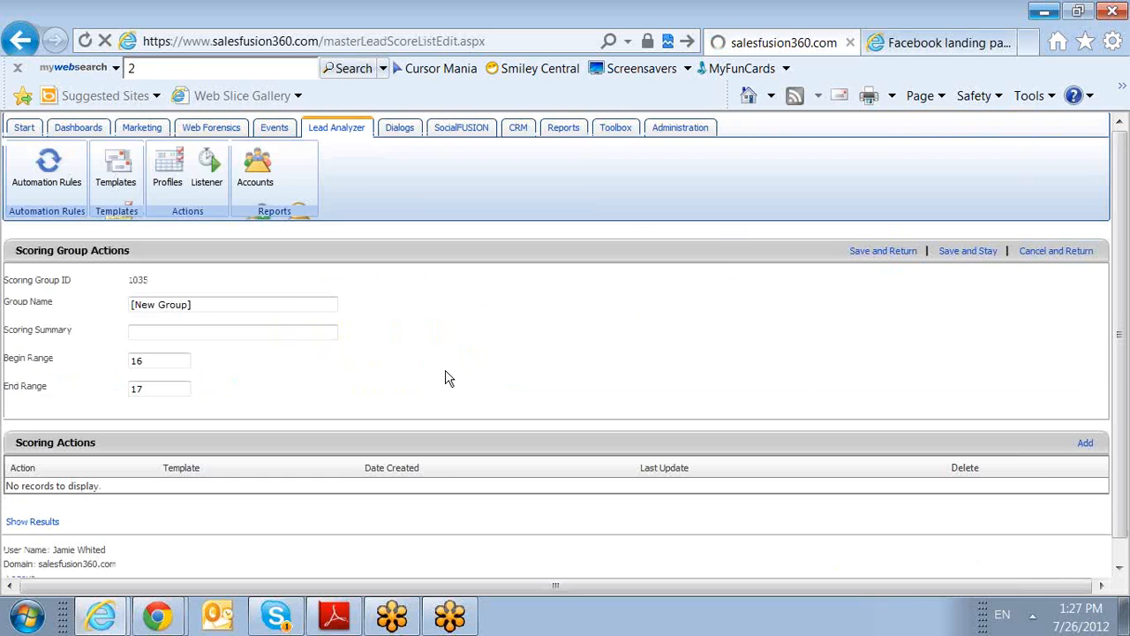
pyautogui.moveTo(294, 309); pyautogui.dragTo(84, 311)
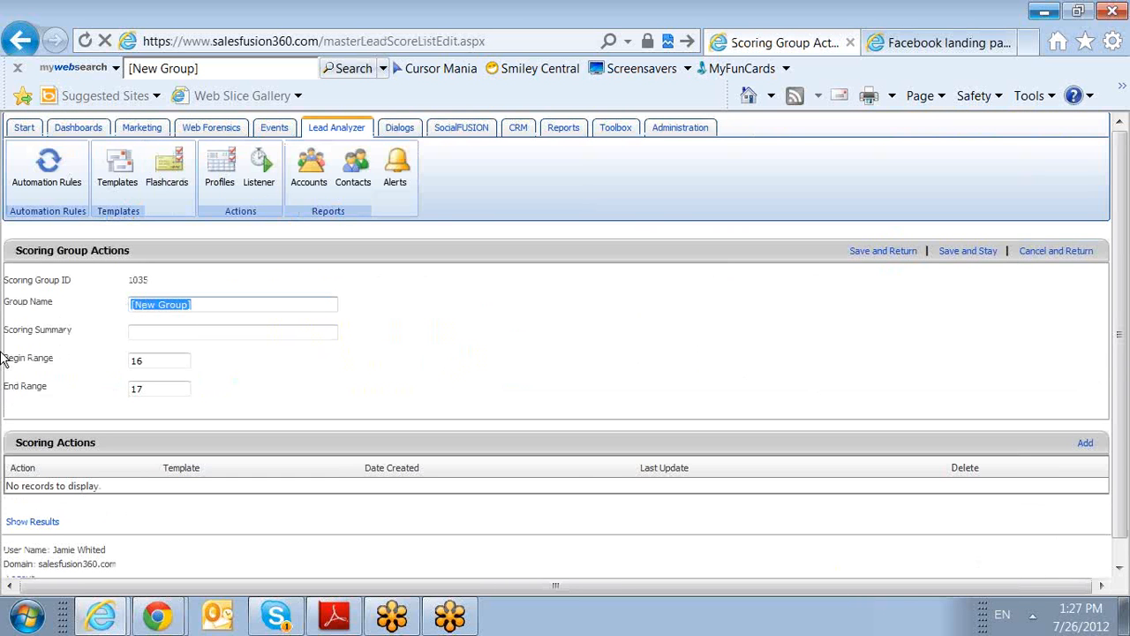
pyautogui.write('High')
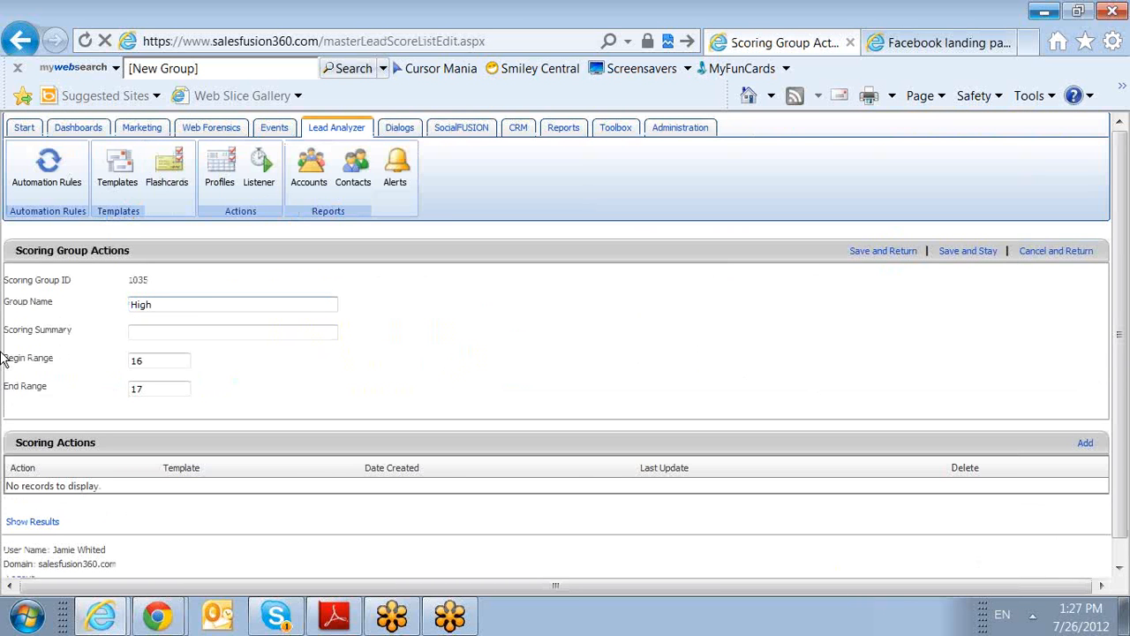
pyautogui.write(' interest')
pyautogui.moveTo(245, 305); pyautogui.dragTo(5, 318)
pyautogui.hotkey('ctrl', 'c')
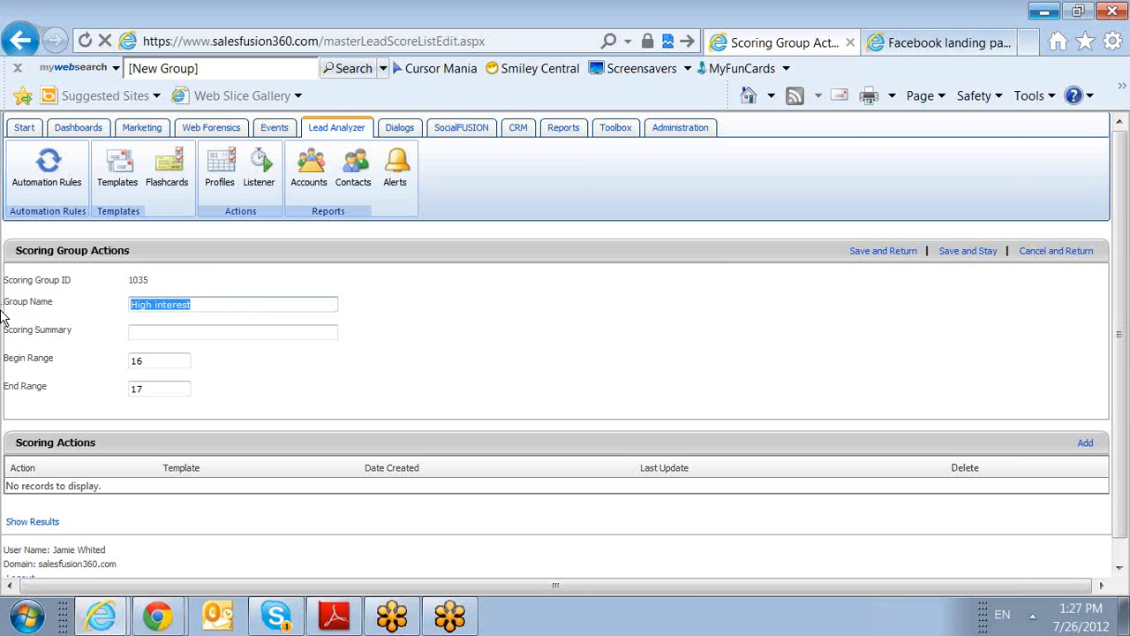
pyautogui.click(160, 333)
pyautogui.hotkey('ctrl', 'v')
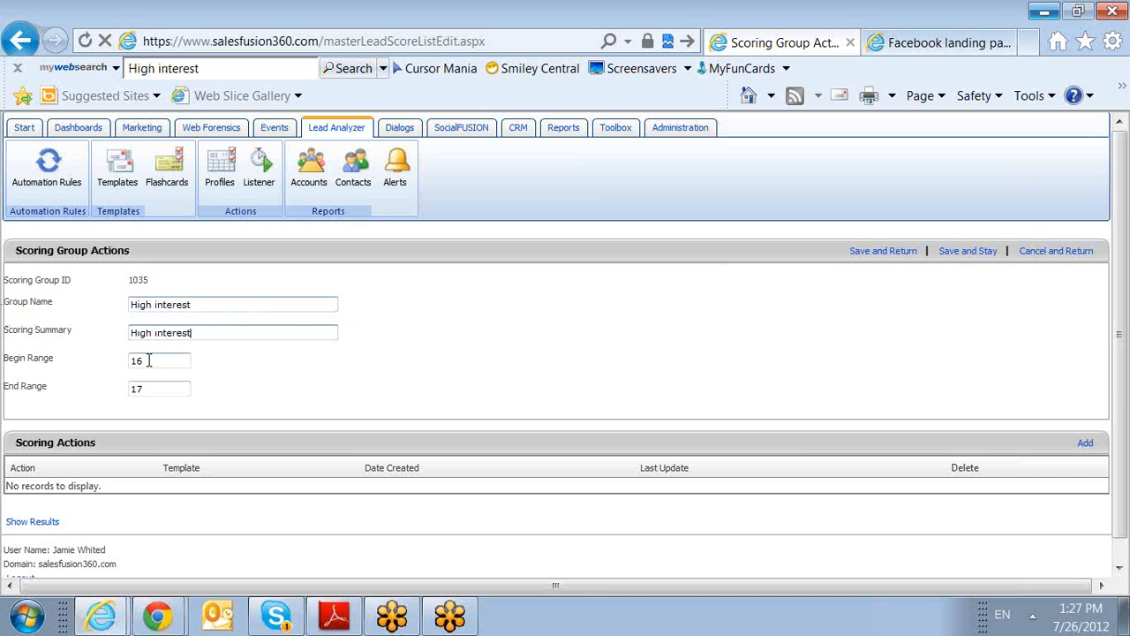
# - Set the High interest group's end range to 999
pyautogui.moveTo(151, 388); pyautogui.dragTo(33, 386)
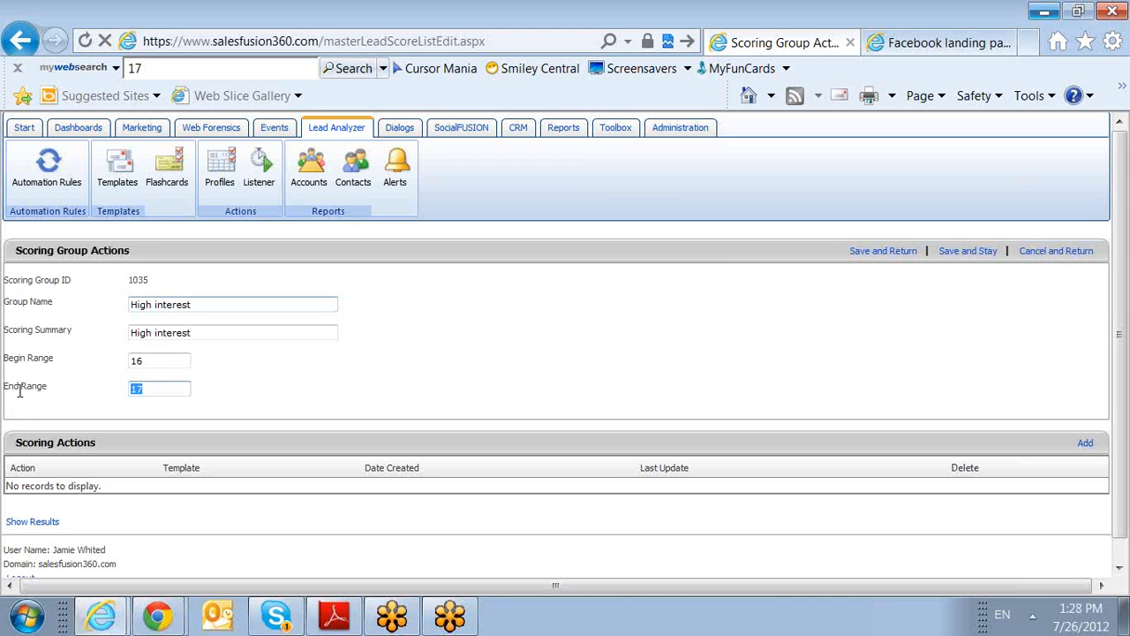
pyautogui.write('999')
pyautogui.moveTo(180, 390); pyautogui.dragTo(30, 382)
pyautogui.click(820, 373)
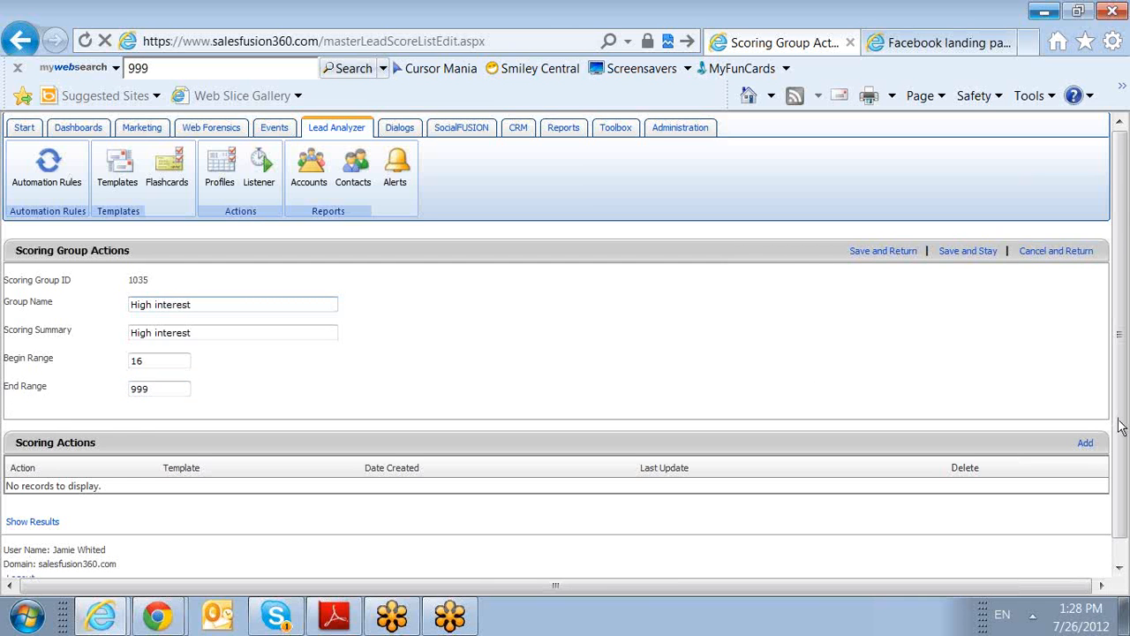
# - Add a Remove From Campaign scoring action to the High interest group using the A B Testing 022812 template
pyautogui.click(1088, 444)
pyautogui.click(399, 248)
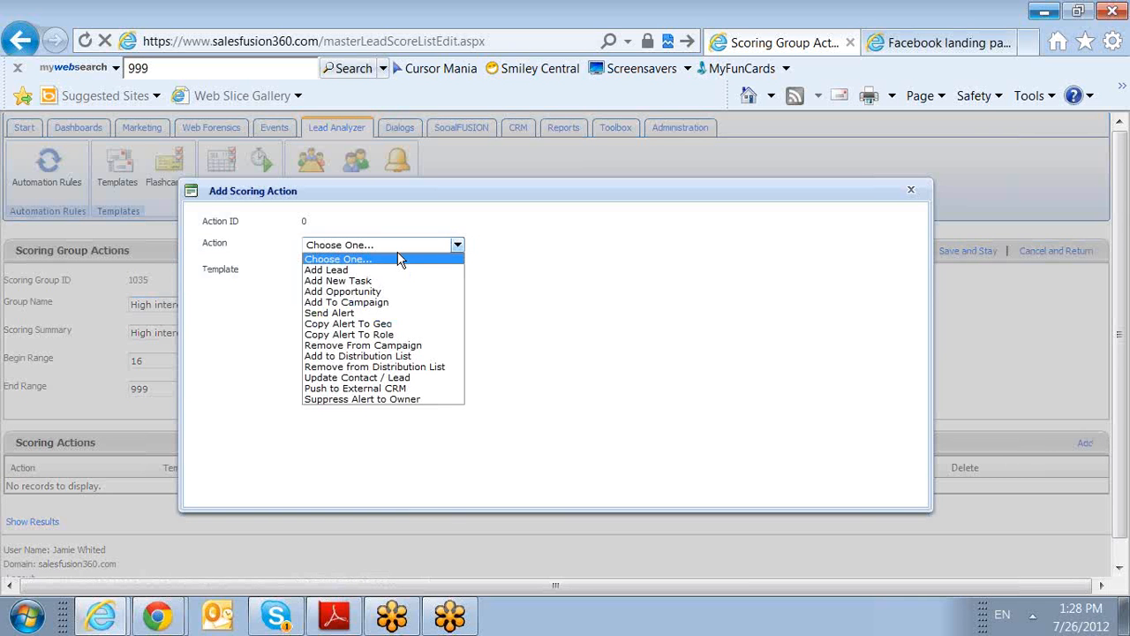
pyautogui.click(403, 351)
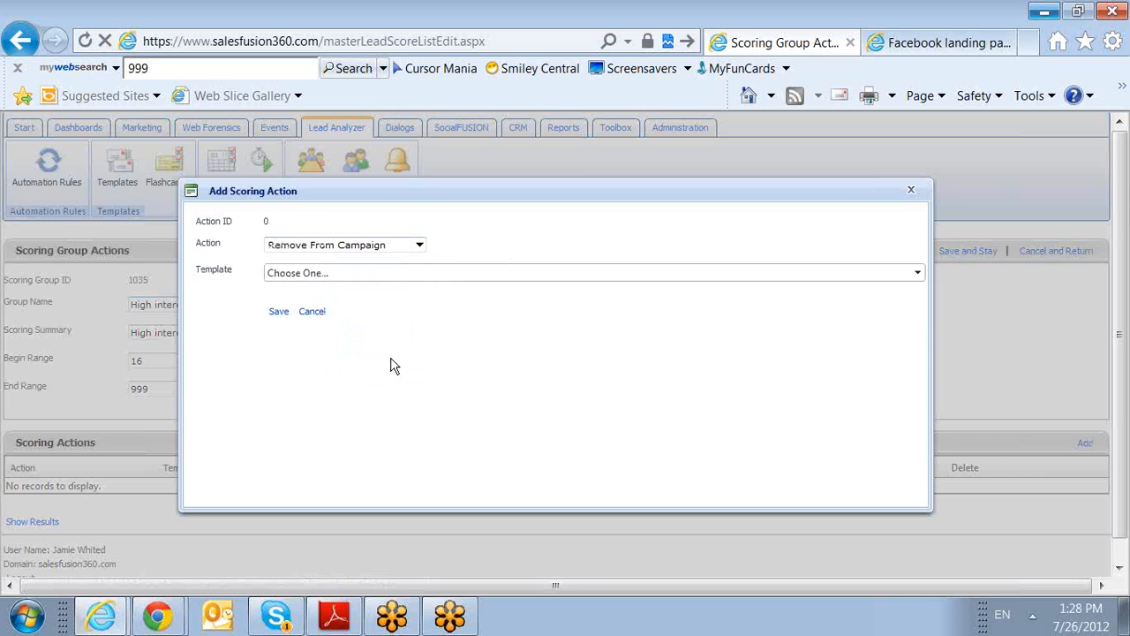
pyautogui.click(462, 269)
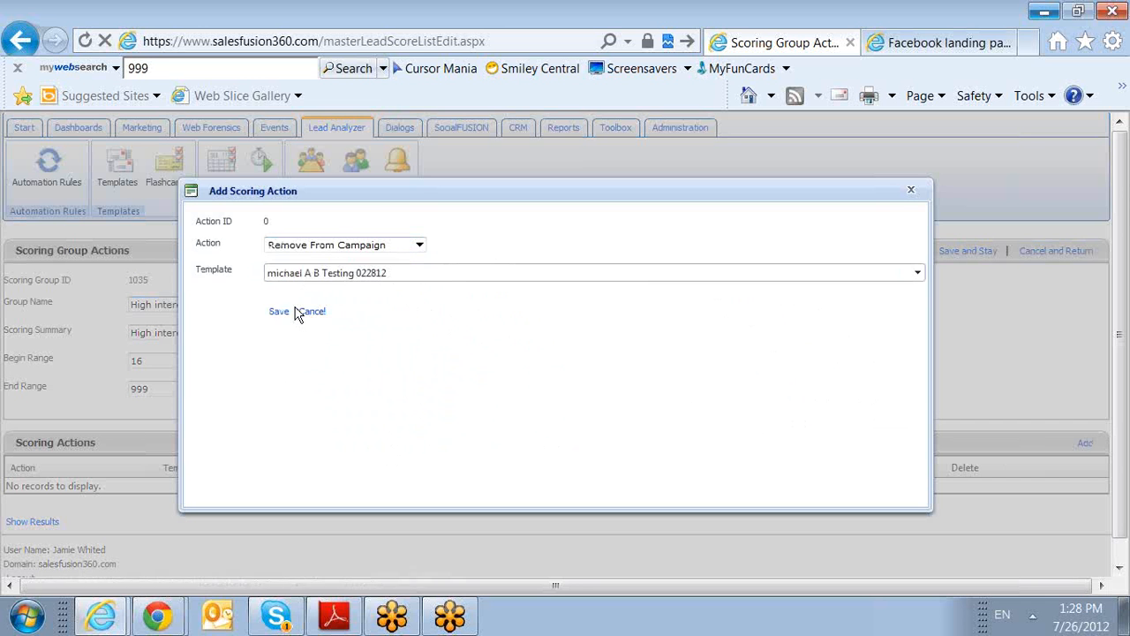
pyautogui.click(279, 316)
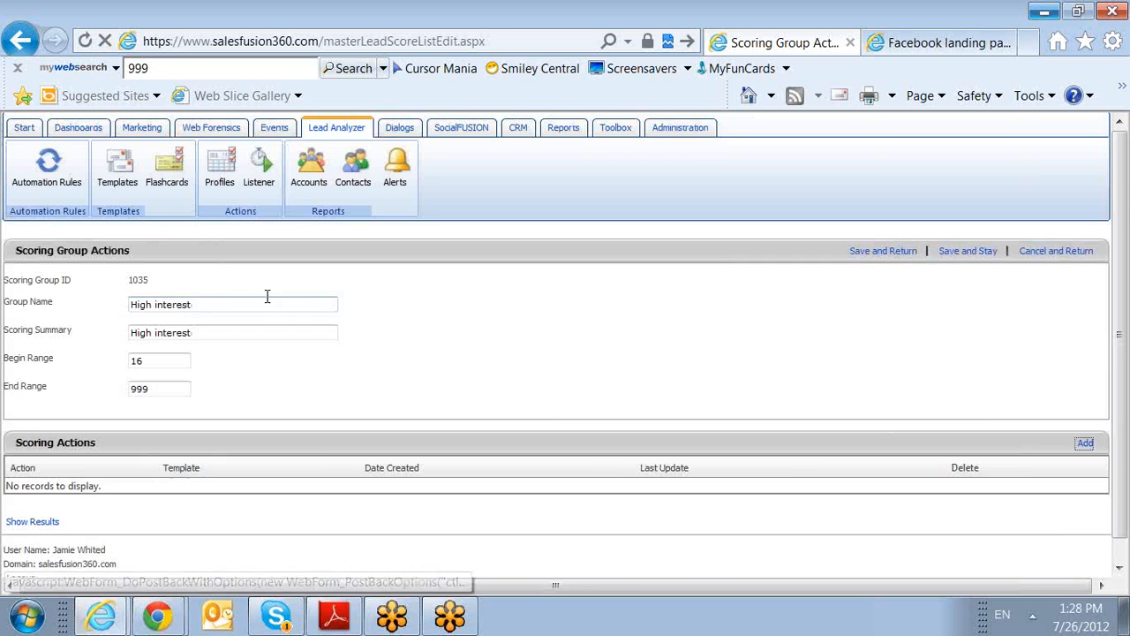
# - Add an Add New Task scoring action to the High interest group using the "030712 task" template
pyautogui.click(1083, 443)
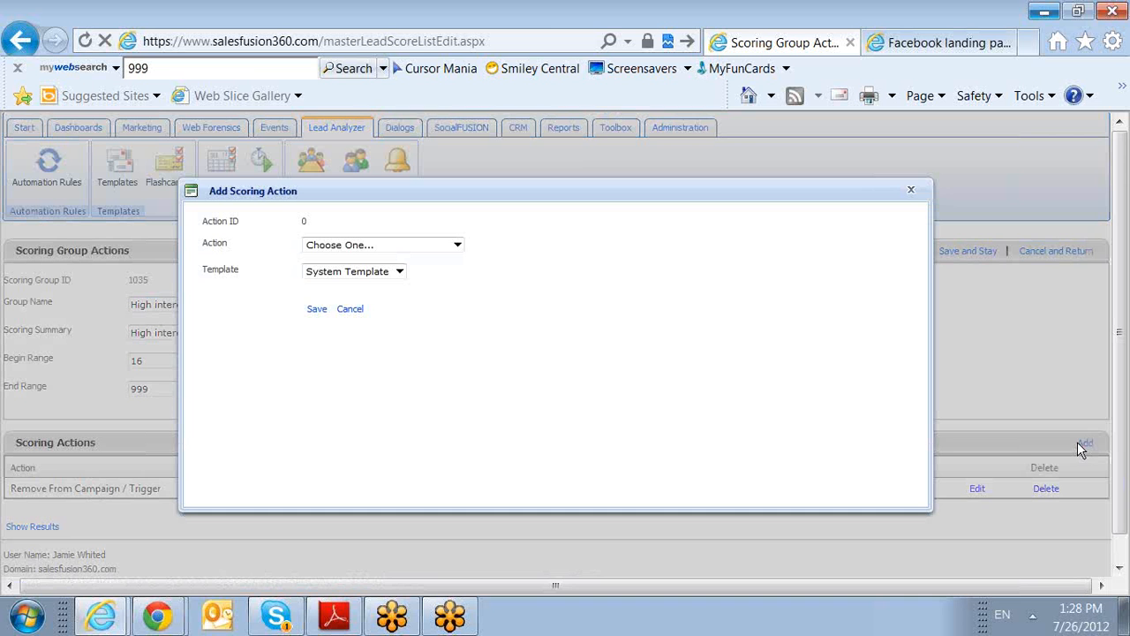
pyautogui.click(364, 245)
pyautogui.click(398, 280)
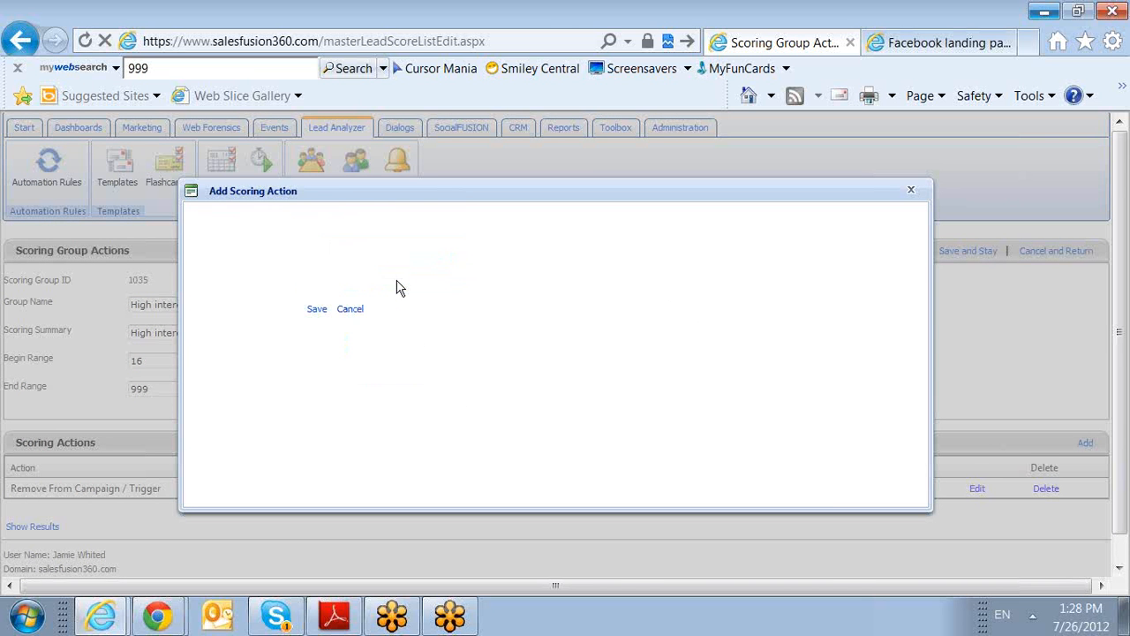
pyautogui.click(398, 272)
pyautogui.click(392, 308)
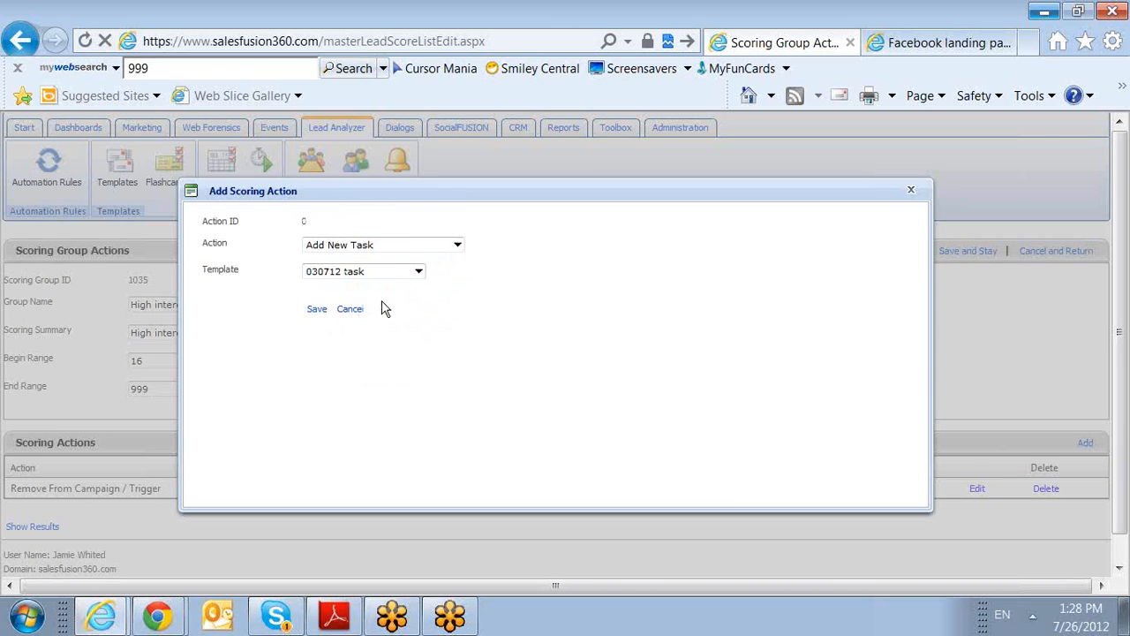
pyautogui.click(317, 315)
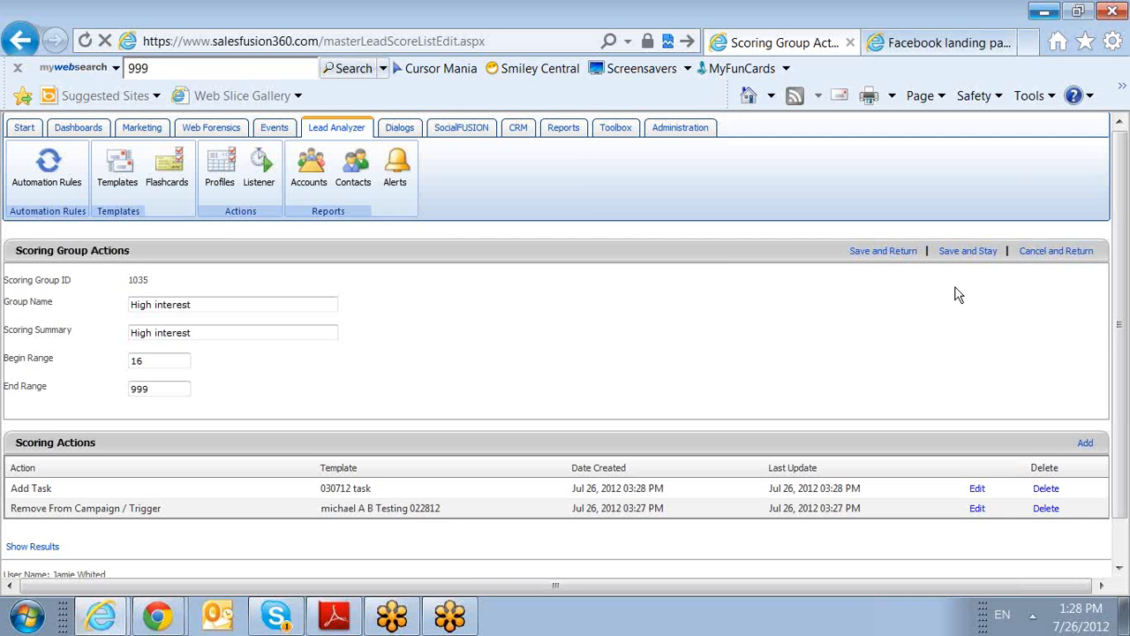
# - Save the High interest group and return to the profile to review its lead scoring thresholds
pyautogui.click(883, 251)
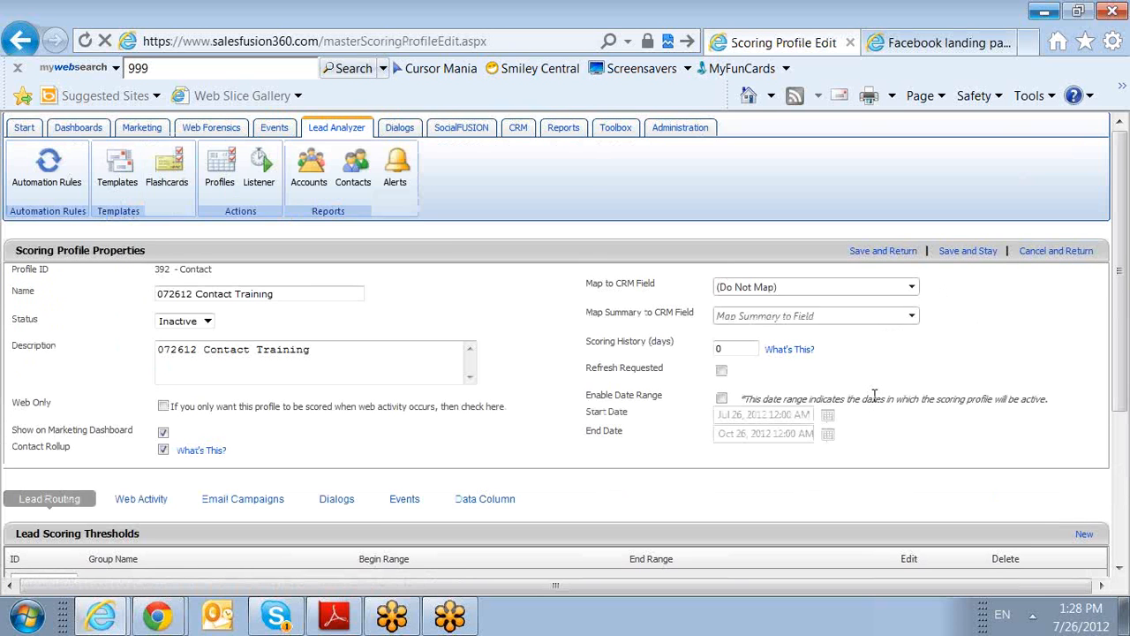
pyautogui.scroll(-3, 875, 395)
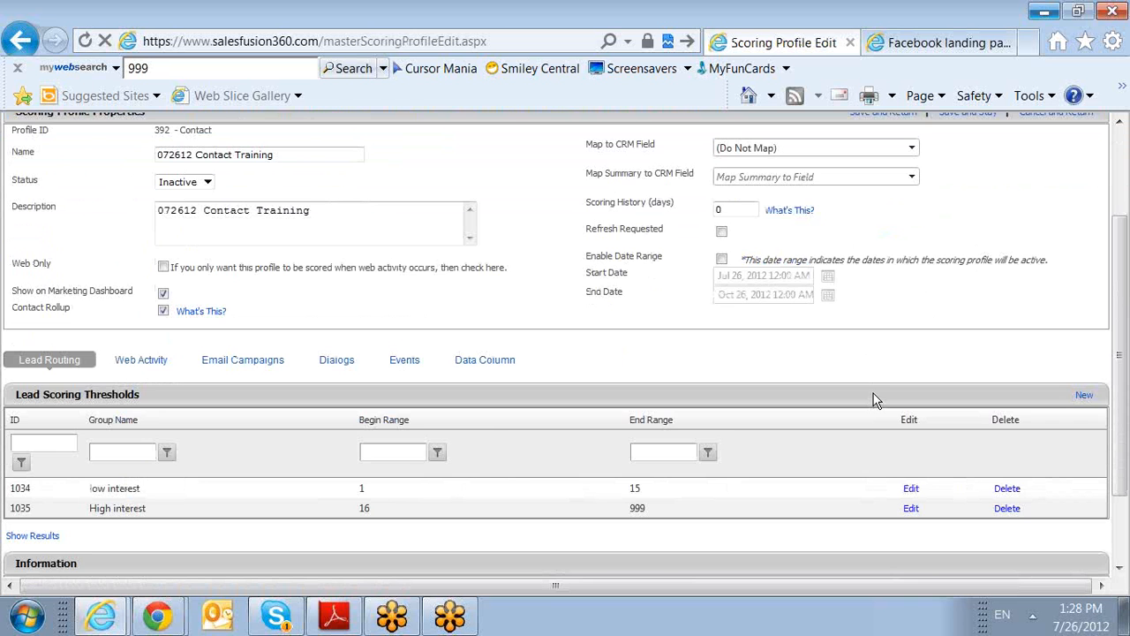
pyautogui.scroll(2, 873, 393)
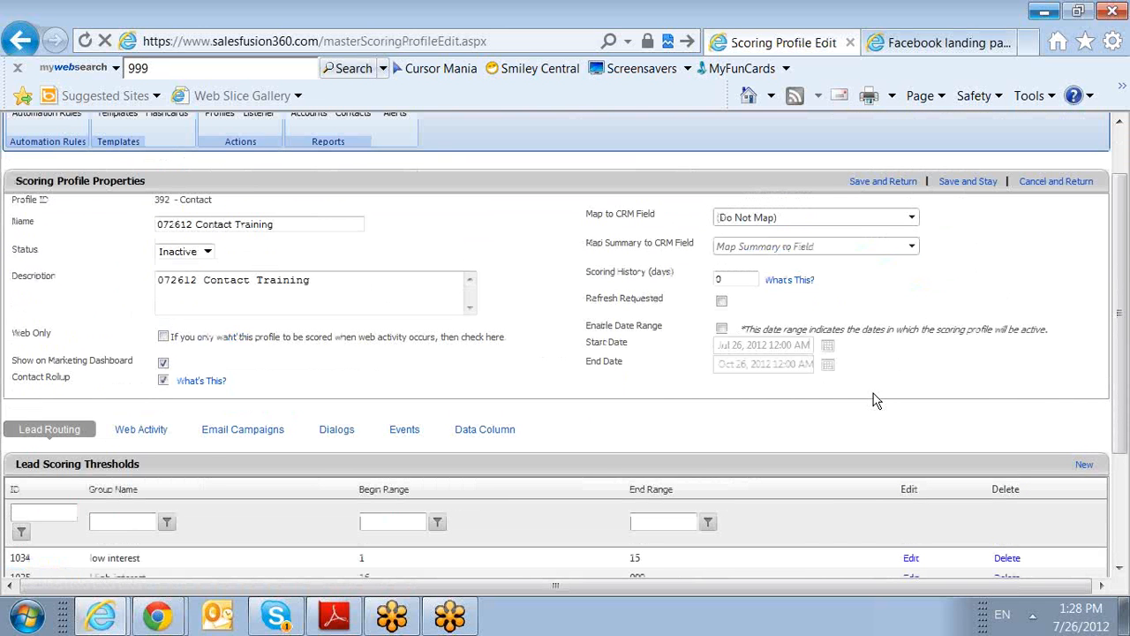
pyautogui.scroll(2, 875, 399)
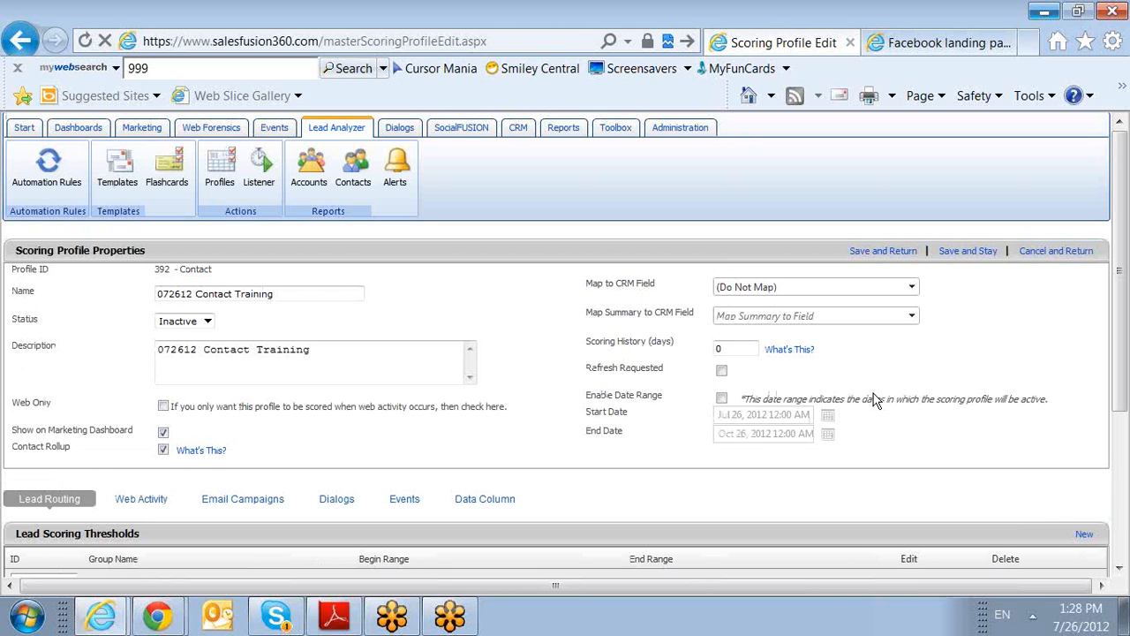
pyautogui.scroll(-2, 872, 399)
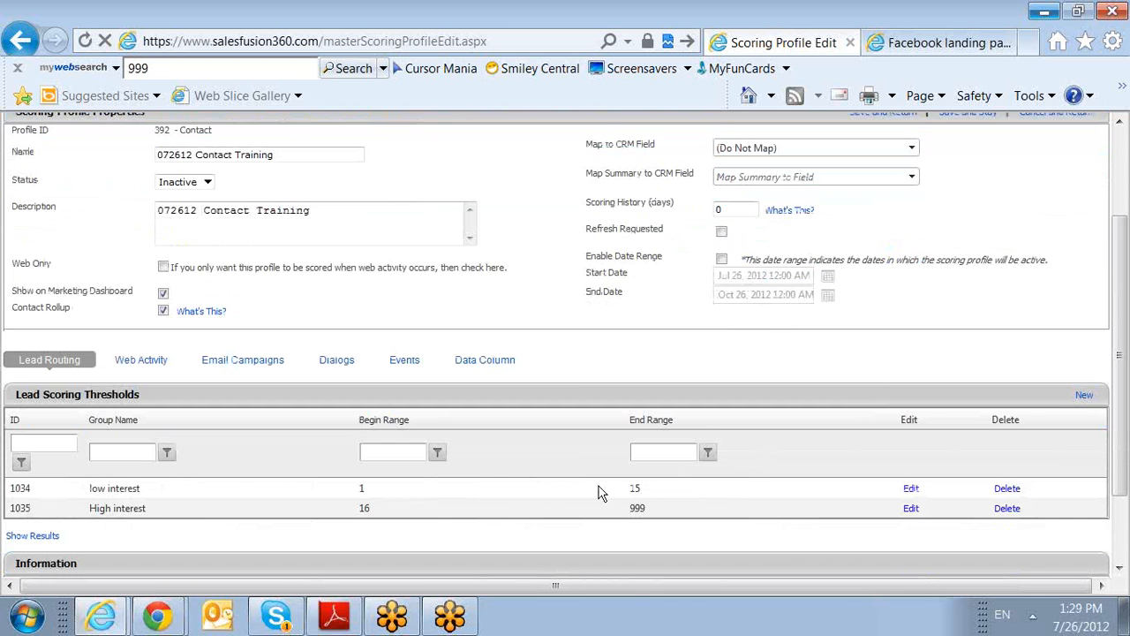
pyautogui.scroll(1, 767, 448)
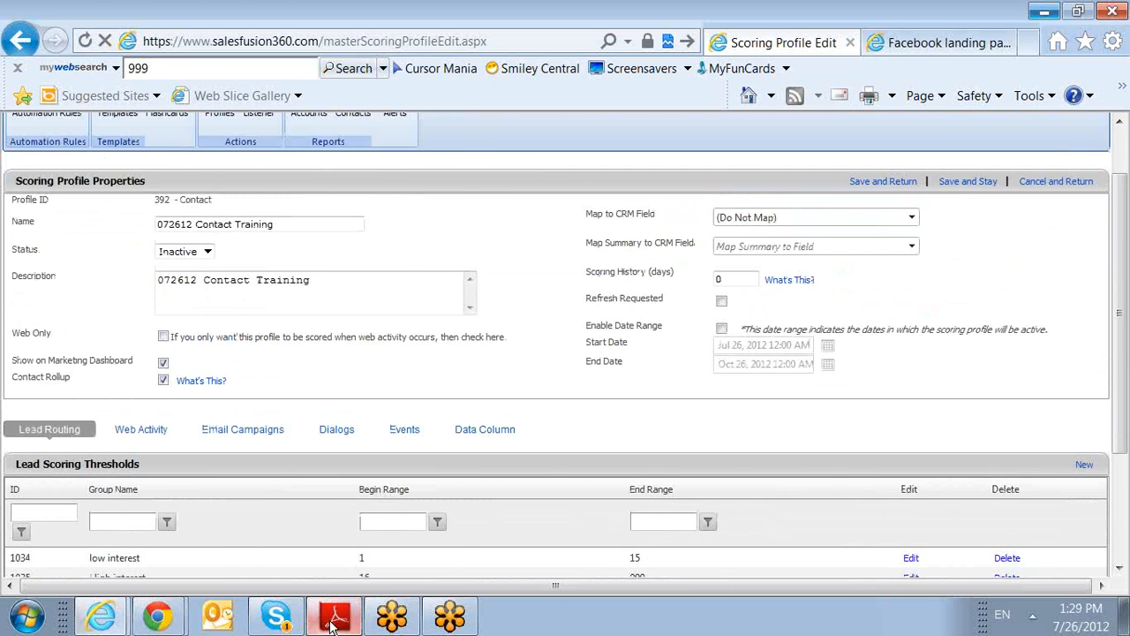
# - Switch to Adobe Reader and read through the Account Scoring questions in Lead Scoring Prep Questions.pdf
pyautogui.click(334, 615)
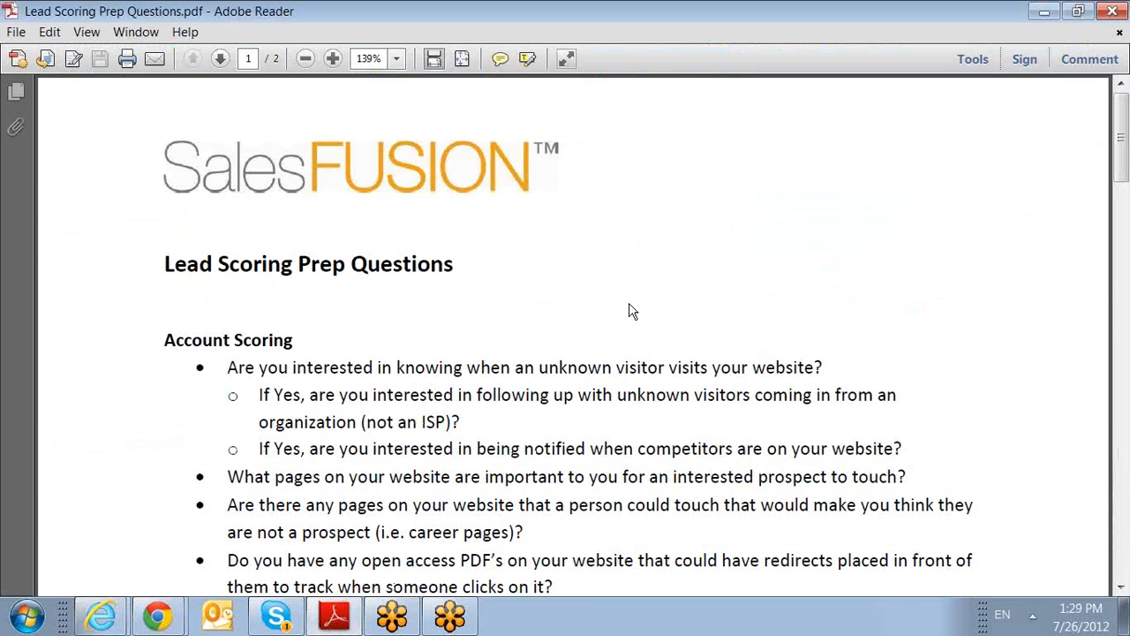
pyautogui.scroll(-1, 630, 311)
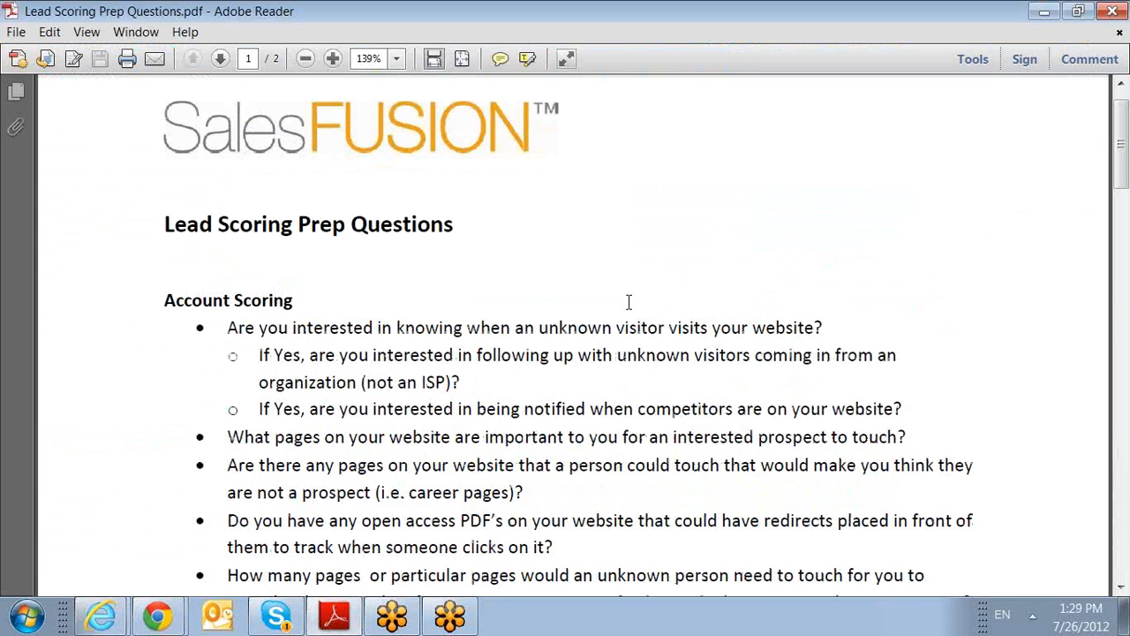
pyautogui.scroll(-2, 629, 302)
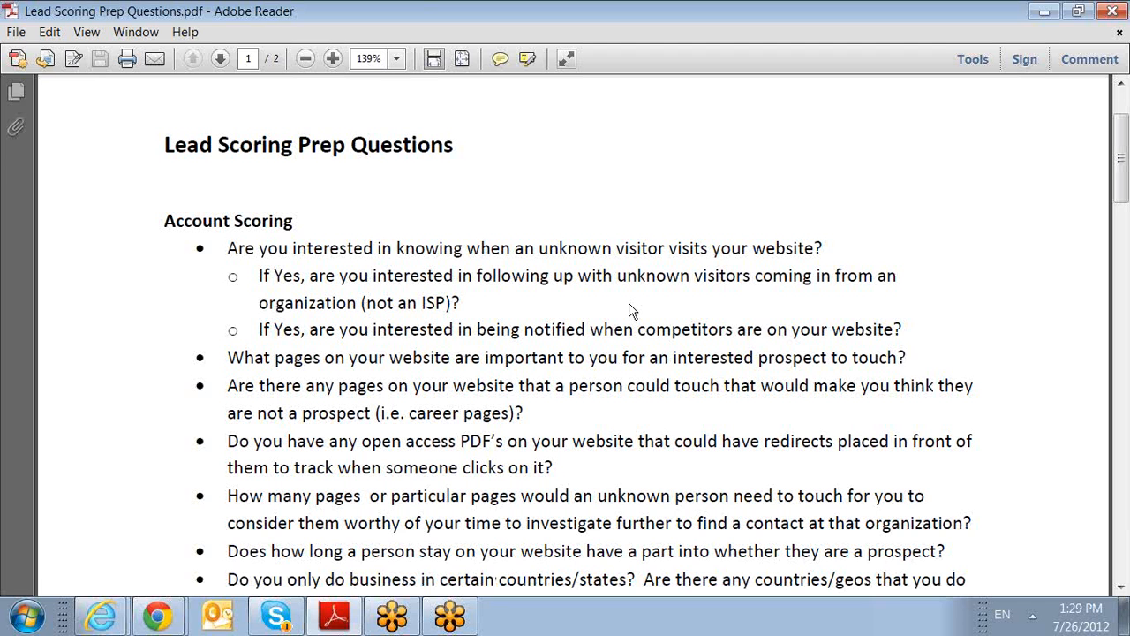
pyautogui.scroll(-1, 629, 305)
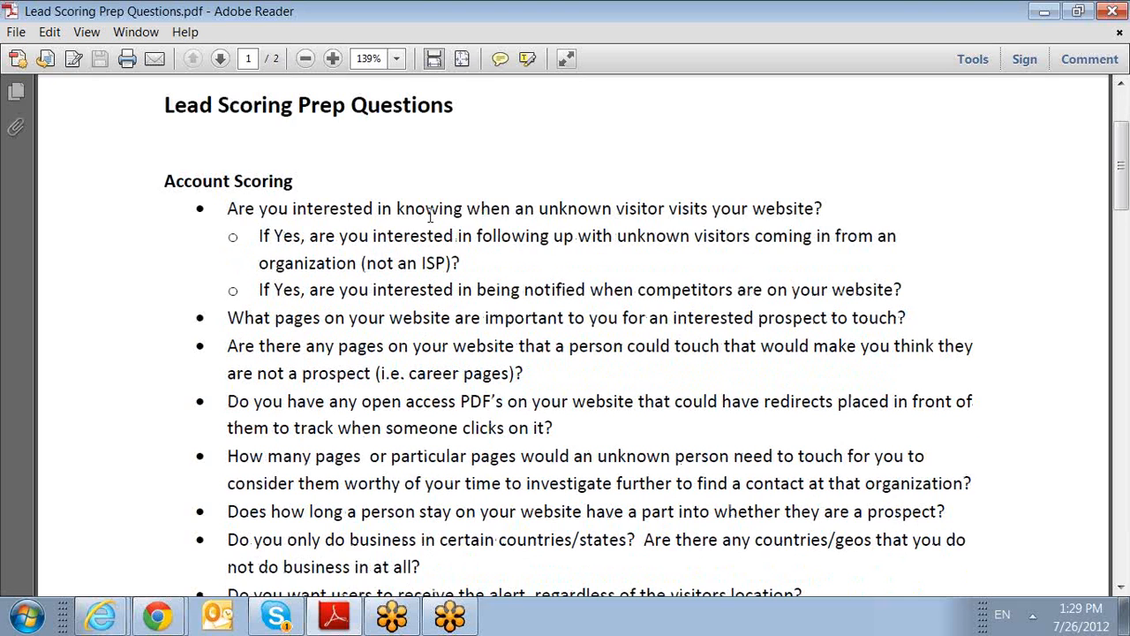
pyautogui.scroll(-1, 664, 291)
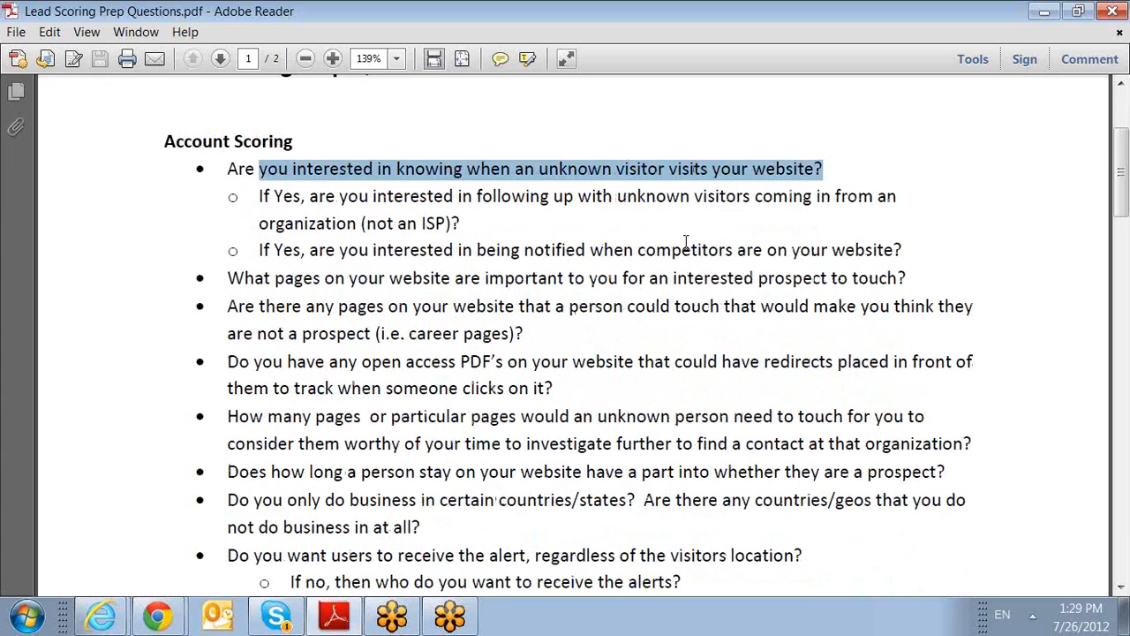
pyautogui.click(784, 251)
pyautogui.scroll(-2, 782, 251)
pyautogui.scroll(-9, 783, 251)
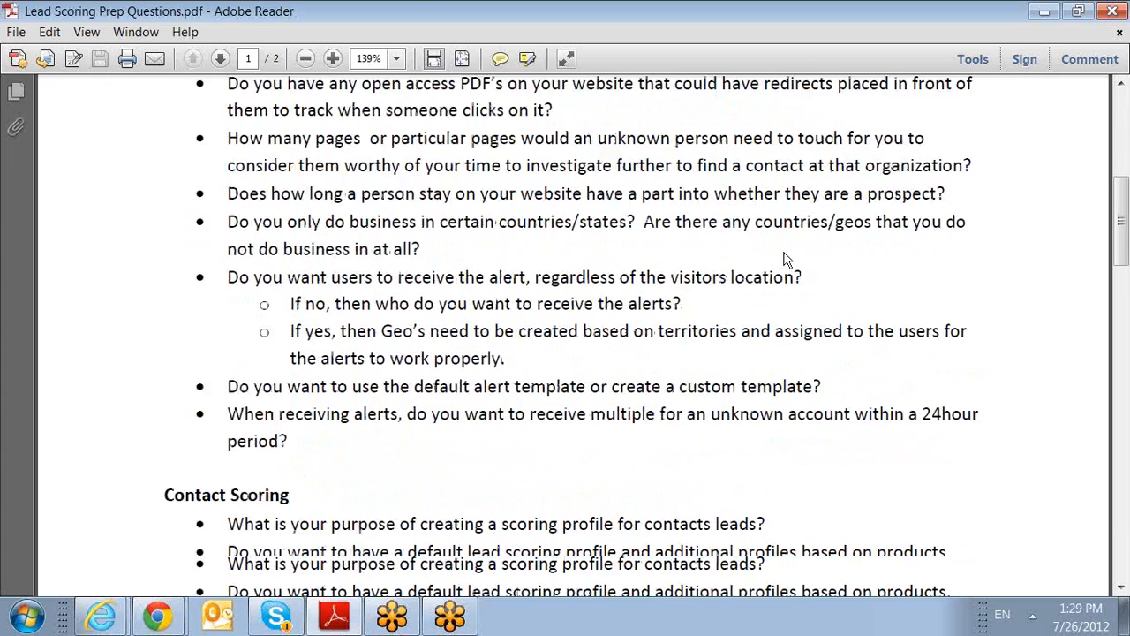
# - Read the Contact Scoring questions about redirects and qualifying activities, then close the PDF to return to the scoring profile
pyautogui.scroll(-2, 783, 250)
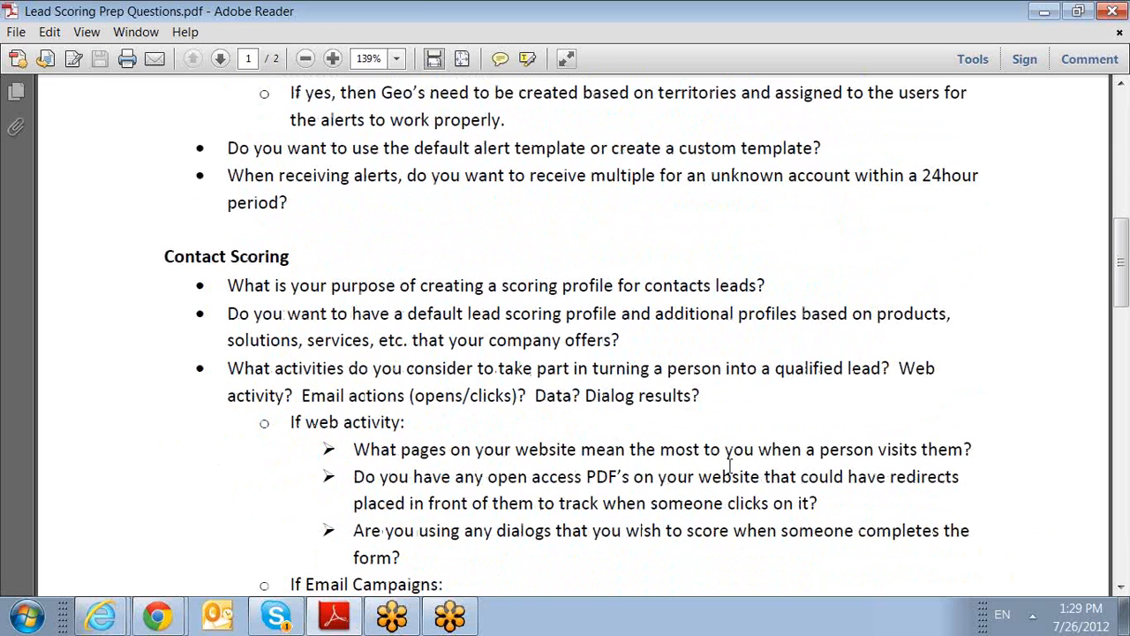
pyautogui.moveTo(655, 477); pyautogui.dragTo(505, 477)
pyautogui.click(604, 489)
pyautogui.moveTo(477, 377); pyautogui.dragTo(193, 372)
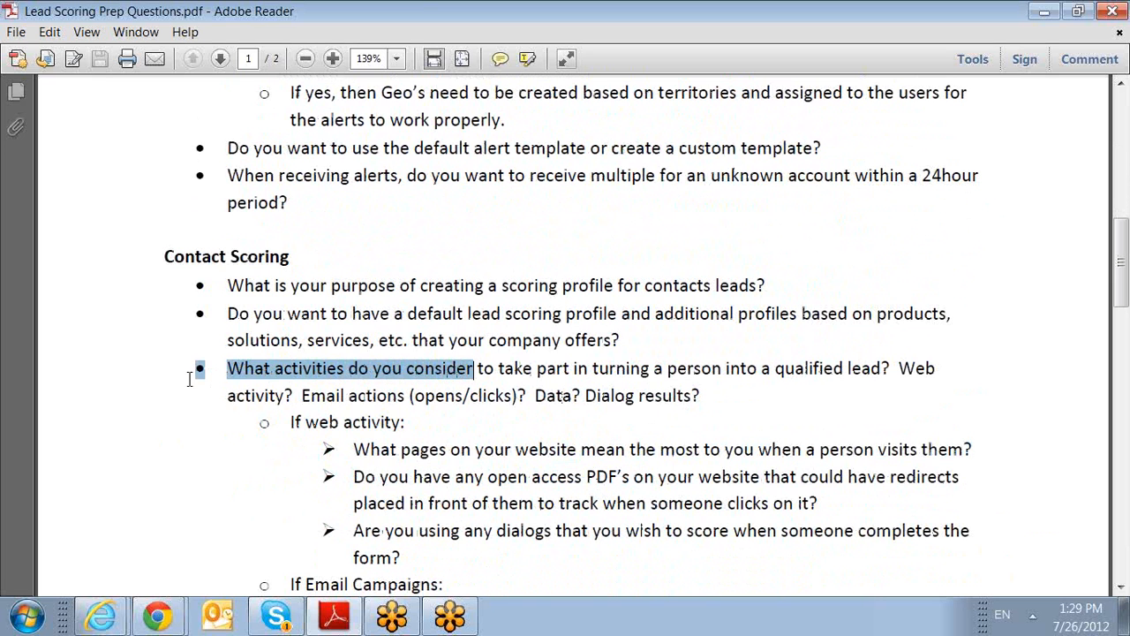
pyautogui.click(695, 385)
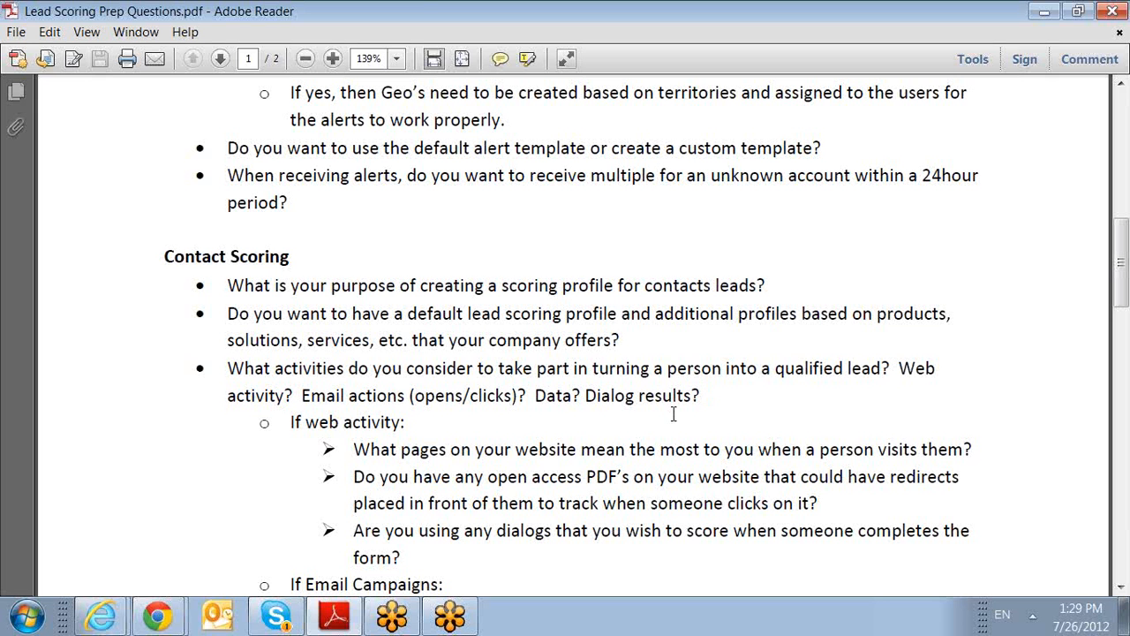
pyautogui.click(1111, 11)
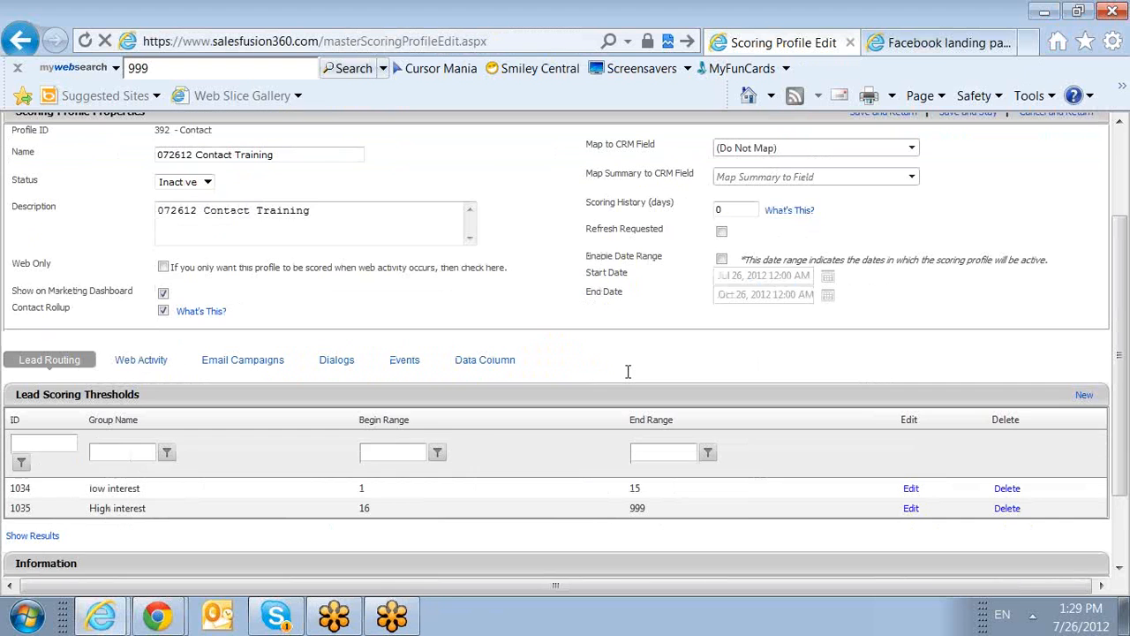
# - Bring up the Toolbox commands that include Learning Management and Help
pyautogui.scroll(1, 628, 372)
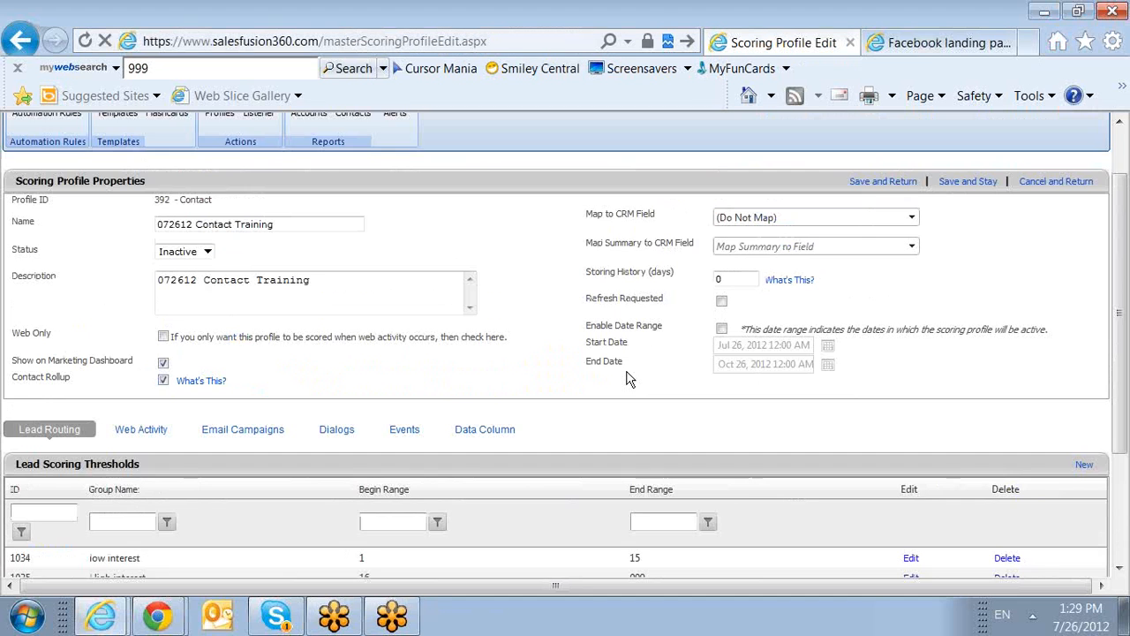
pyautogui.scroll(-1, 628, 375)
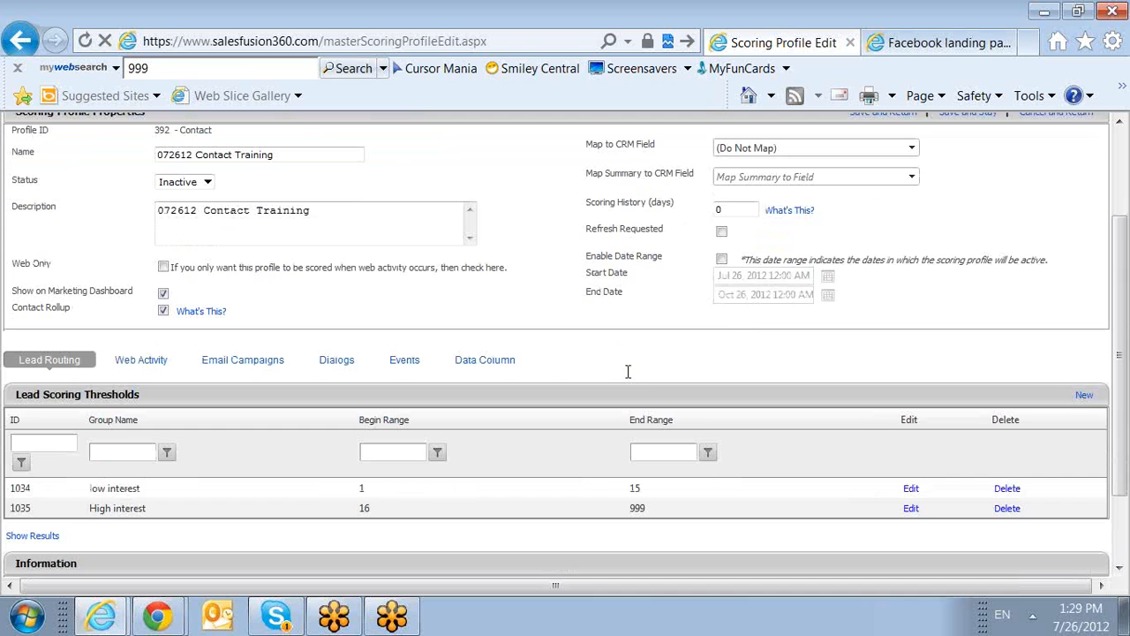
pyautogui.scroll(1, 628, 372)
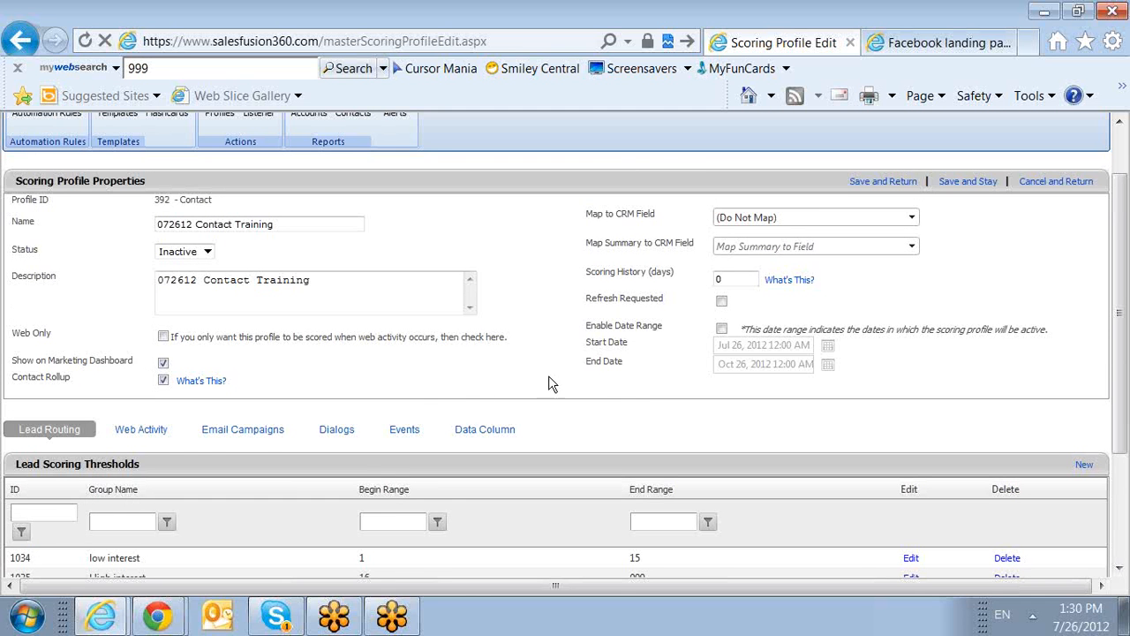
pyautogui.scroll(1, 675, 373)
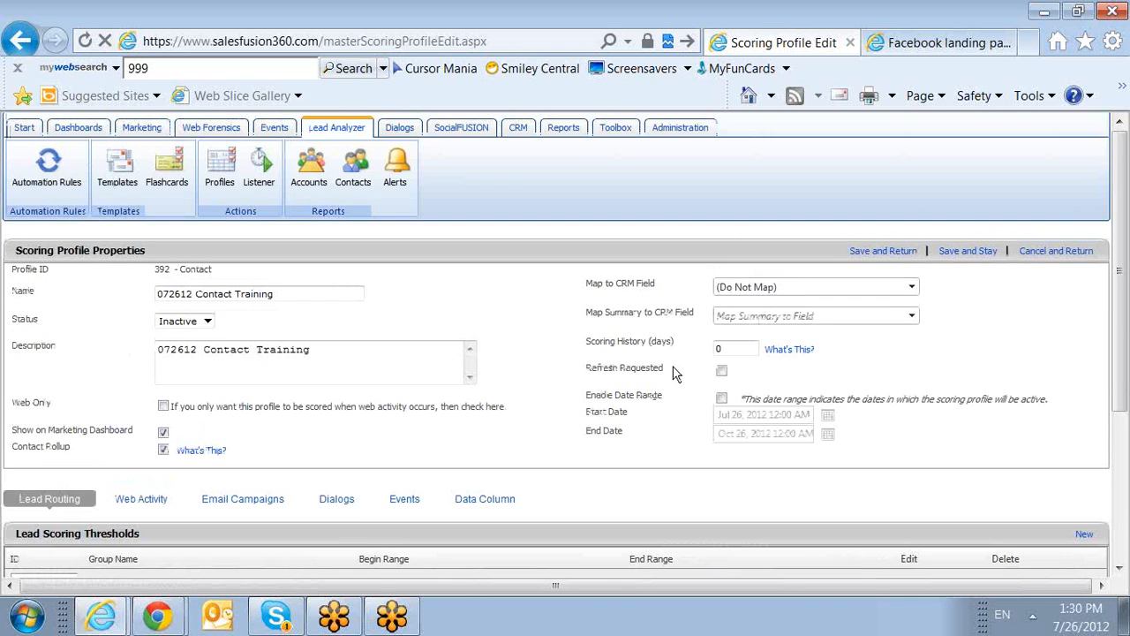
pyautogui.click(612, 130)
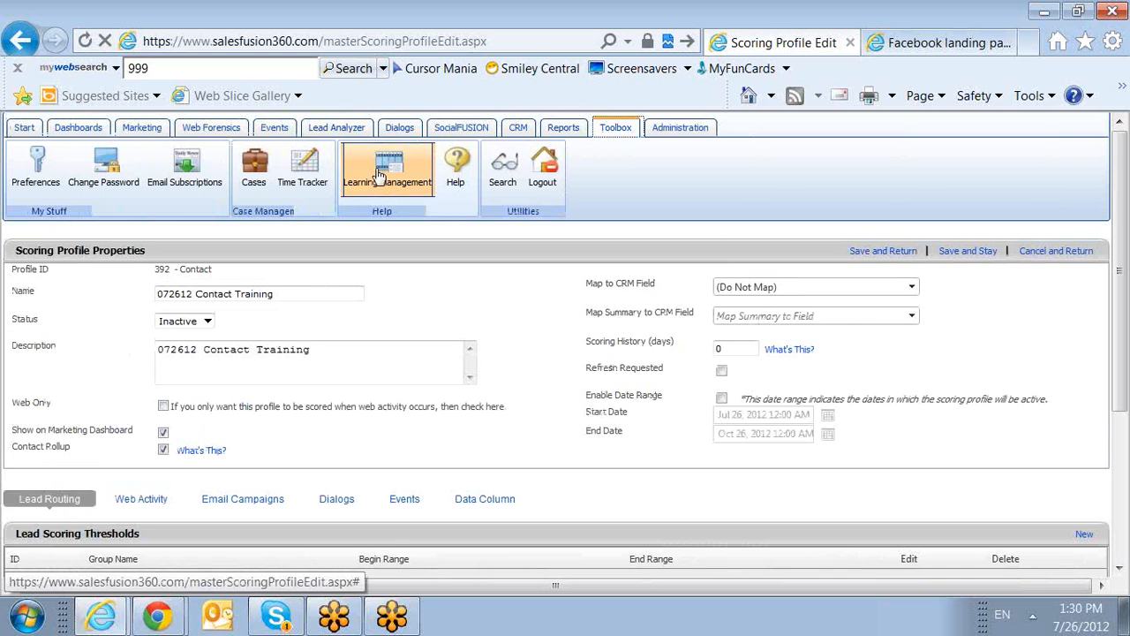